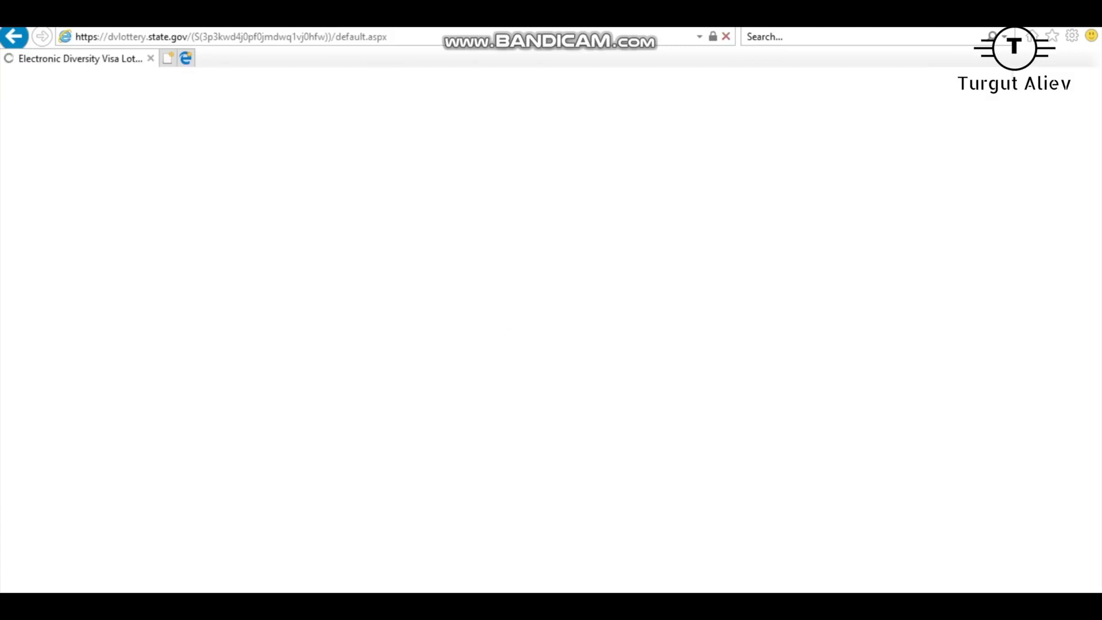
Open Photo Examples on travel.state.gov and follow the 'Already have a photo?' Photo Tool link.
scroll(552, 322, up, 5)
scroll(552, 327, up, 1)
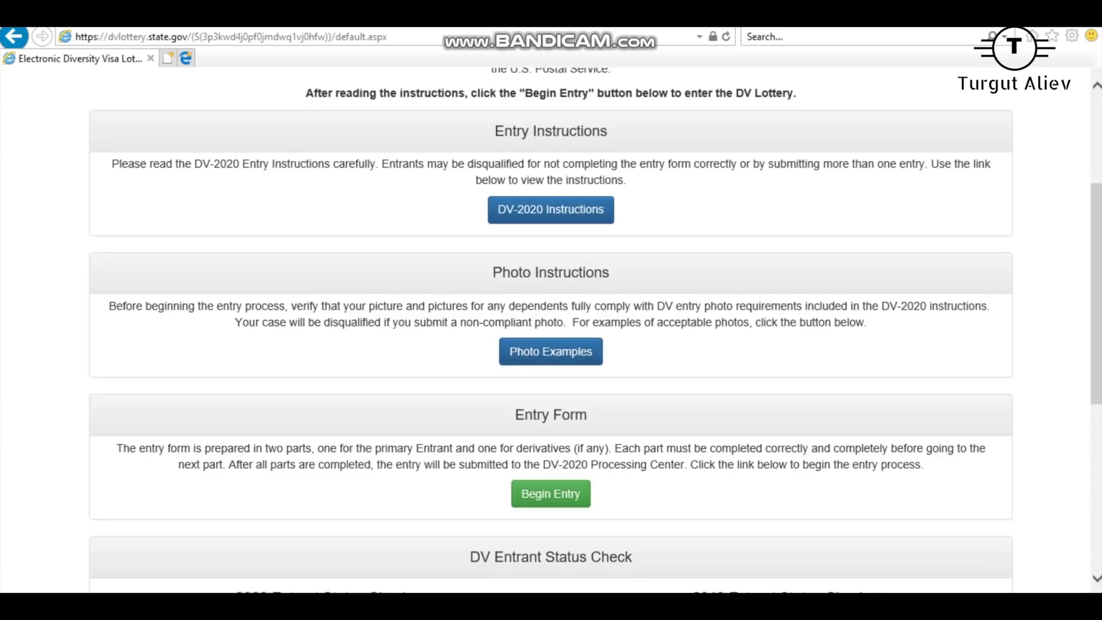
mouse_move(655, 592)
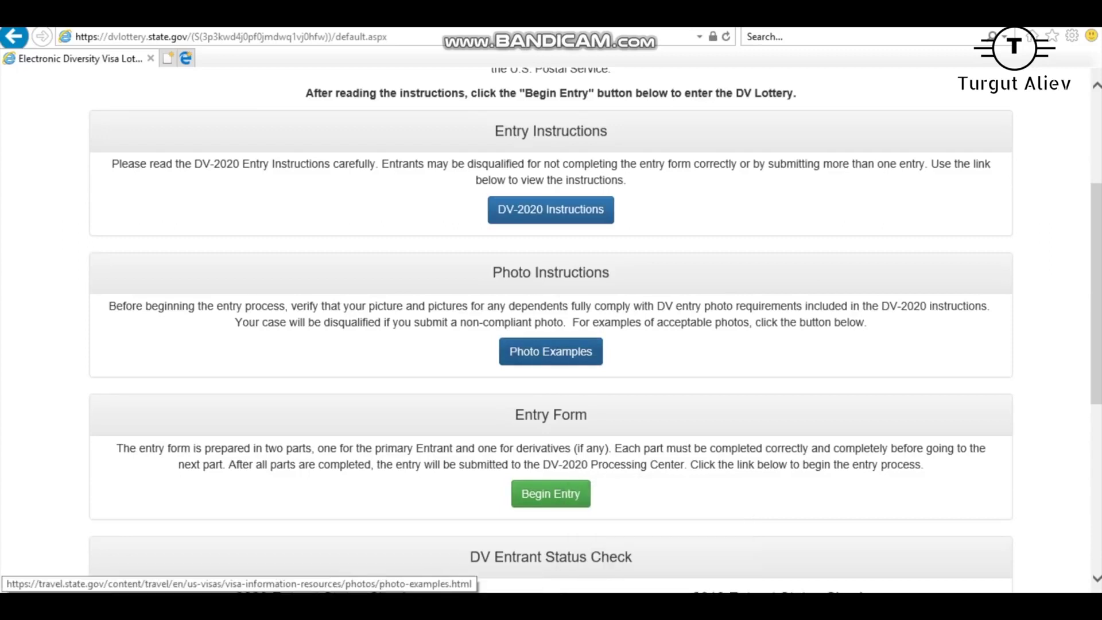
click(551, 351)
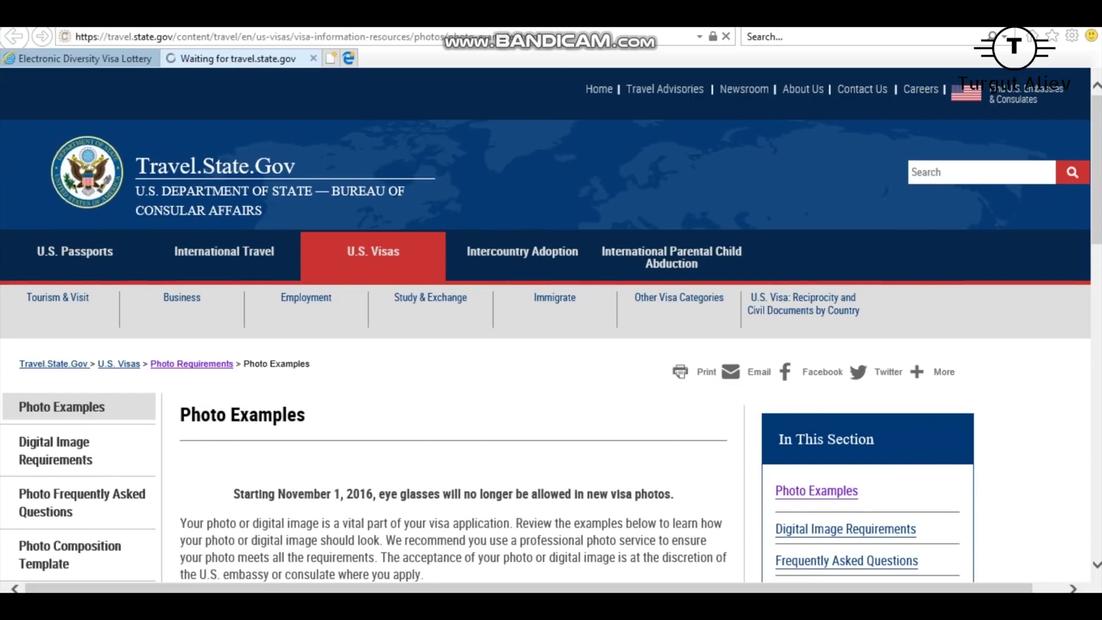
scroll(430, 298, down, 5)
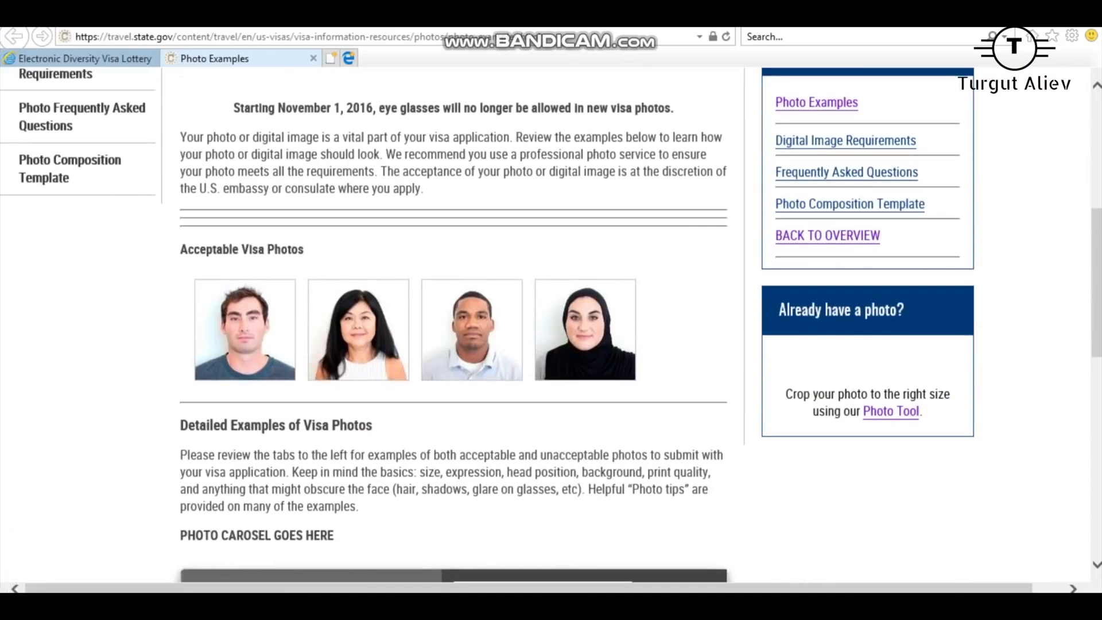
click(892, 411)
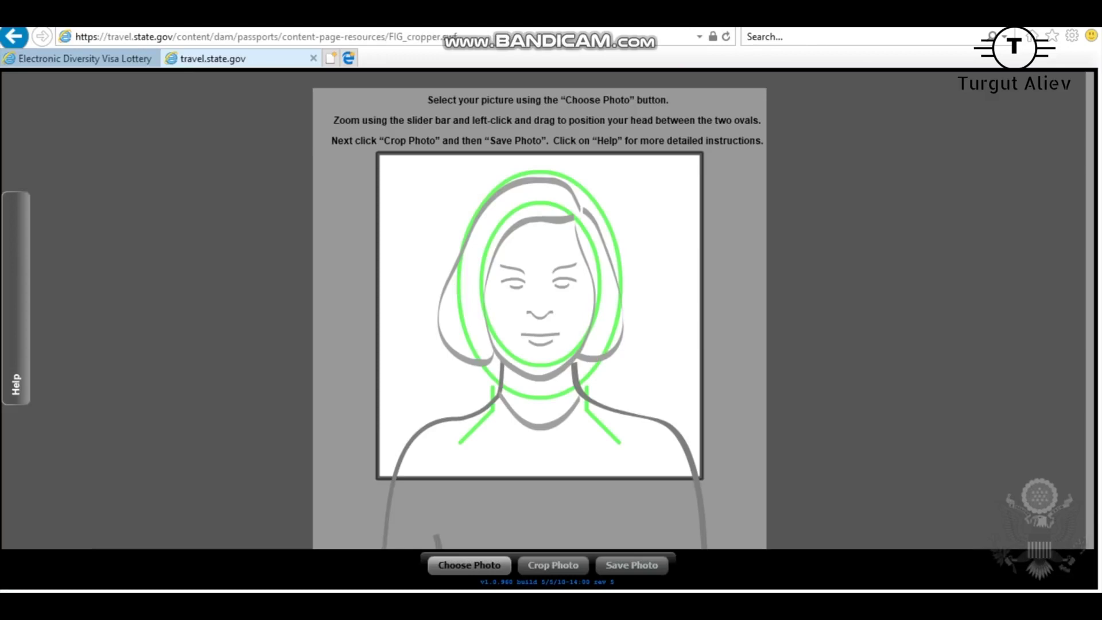
Load the first Greencard portrait, zoom it out to fit the ovals, and crop to 600x600.
click(469, 565)
click(187, 132)
key(Return)
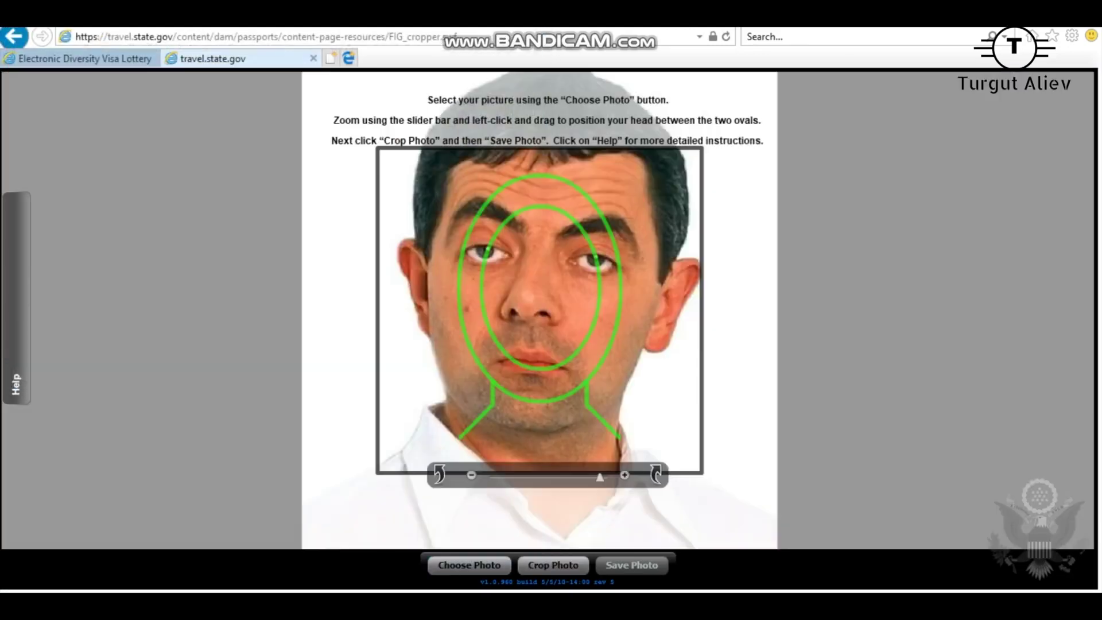
drag(600, 477, 496, 476)
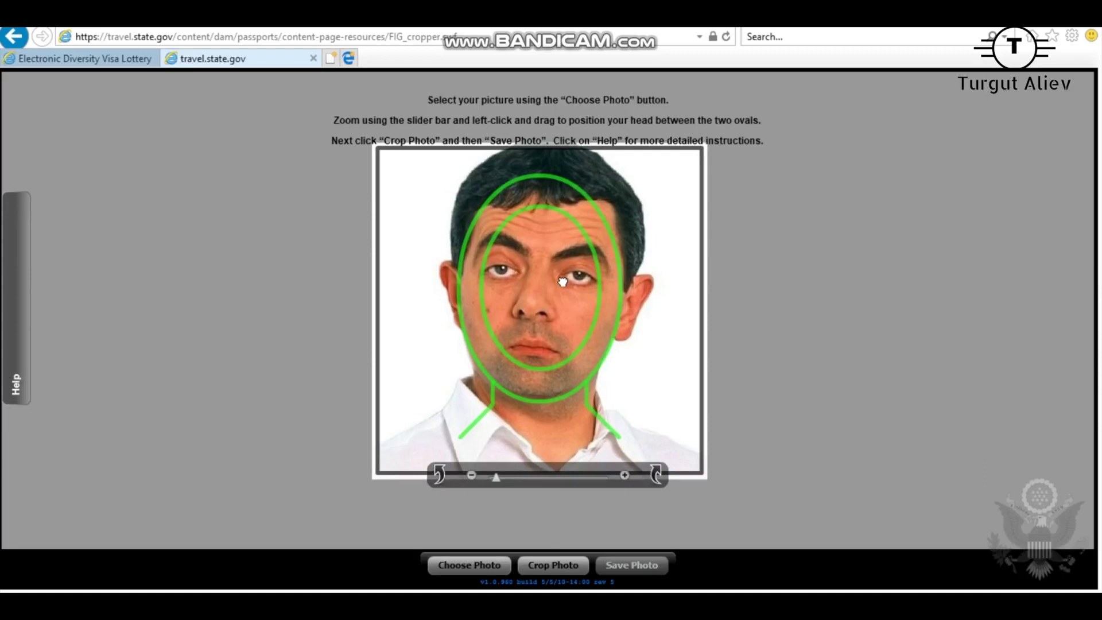
click(553, 565)
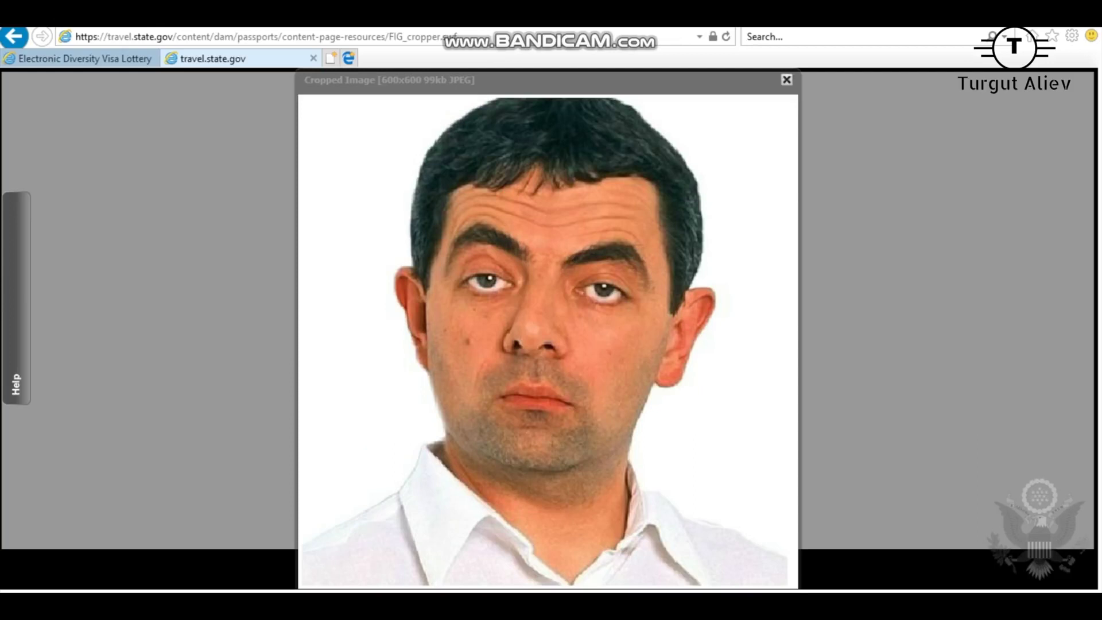
Close the cropped preview, cancel saving, and return to the lottery tab.
click(787, 80)
click(631, 565)
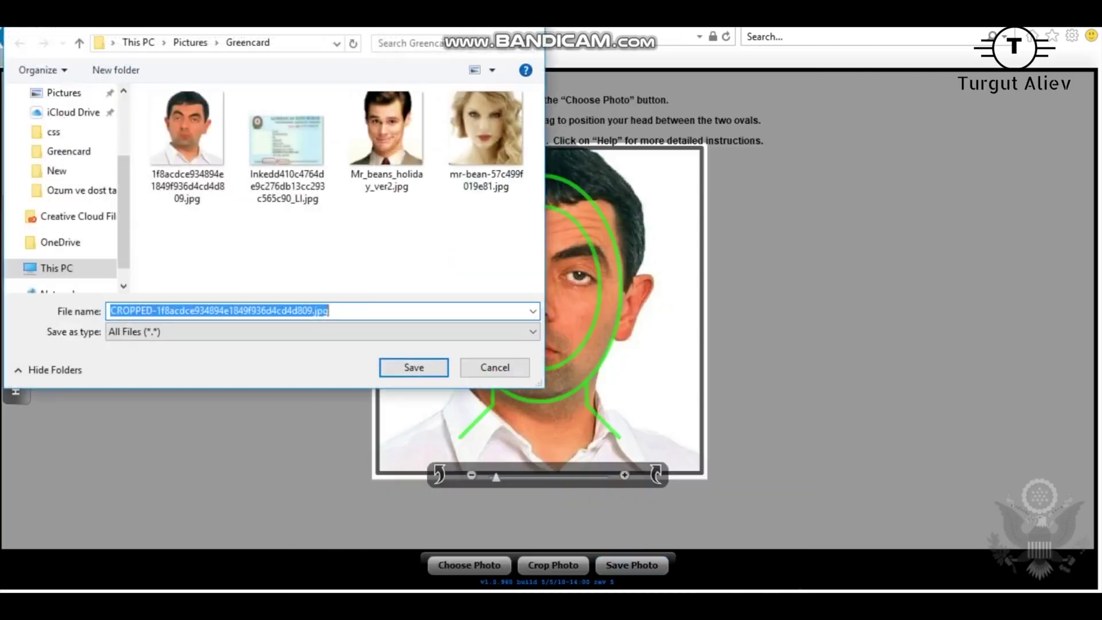
click(495, 367)
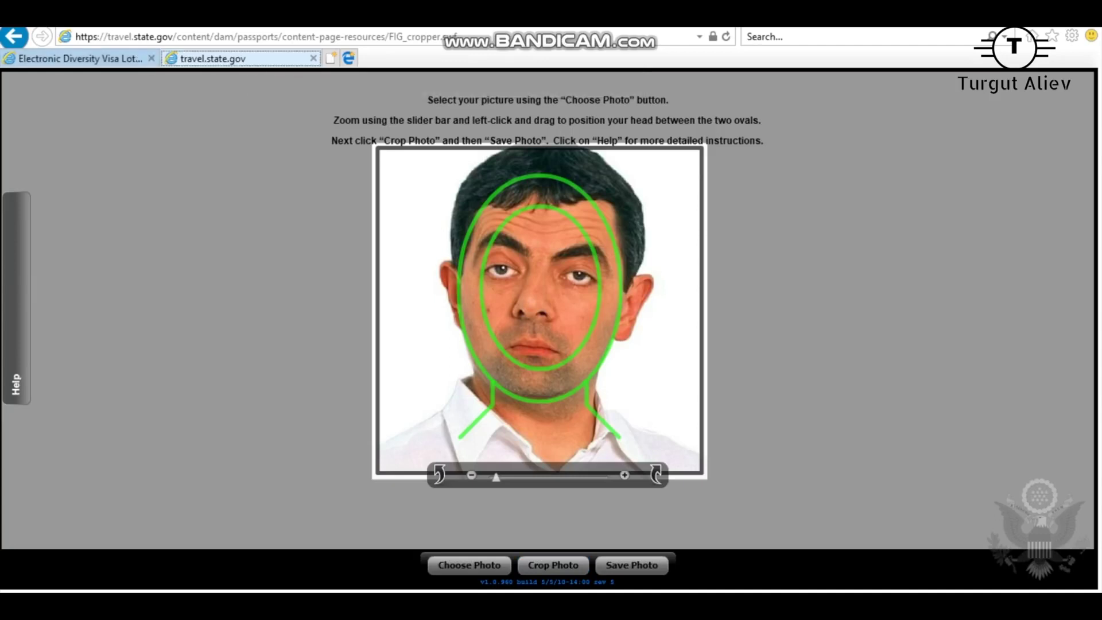
click(80, 58)
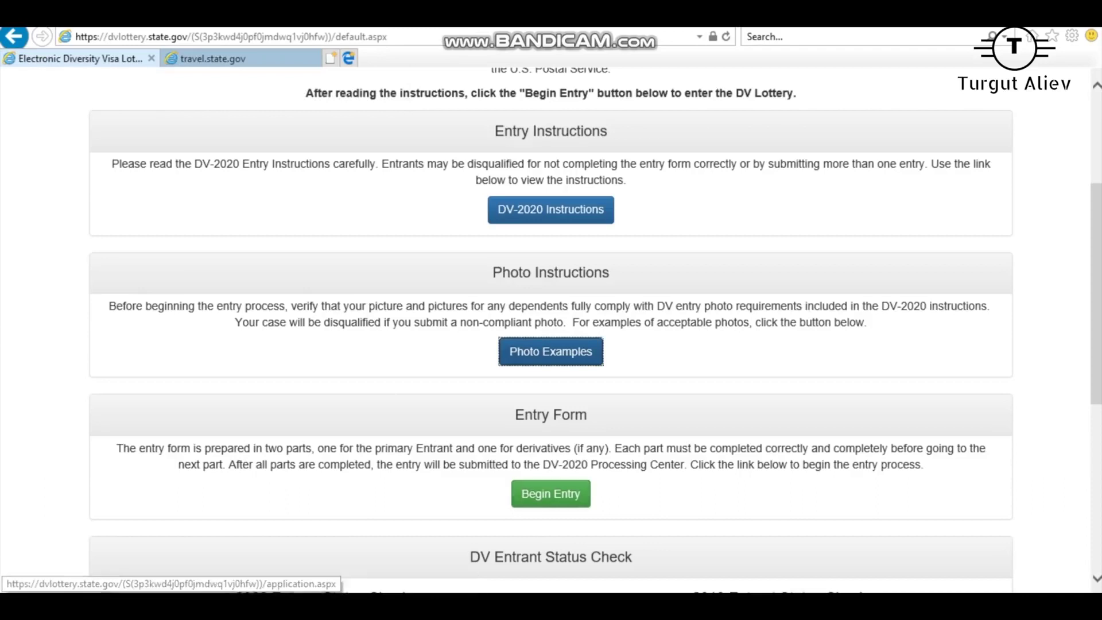
Begin the DV-2020 entry and submit the on-screen authentication code, correcting one mistyped character.
click(550, 494)
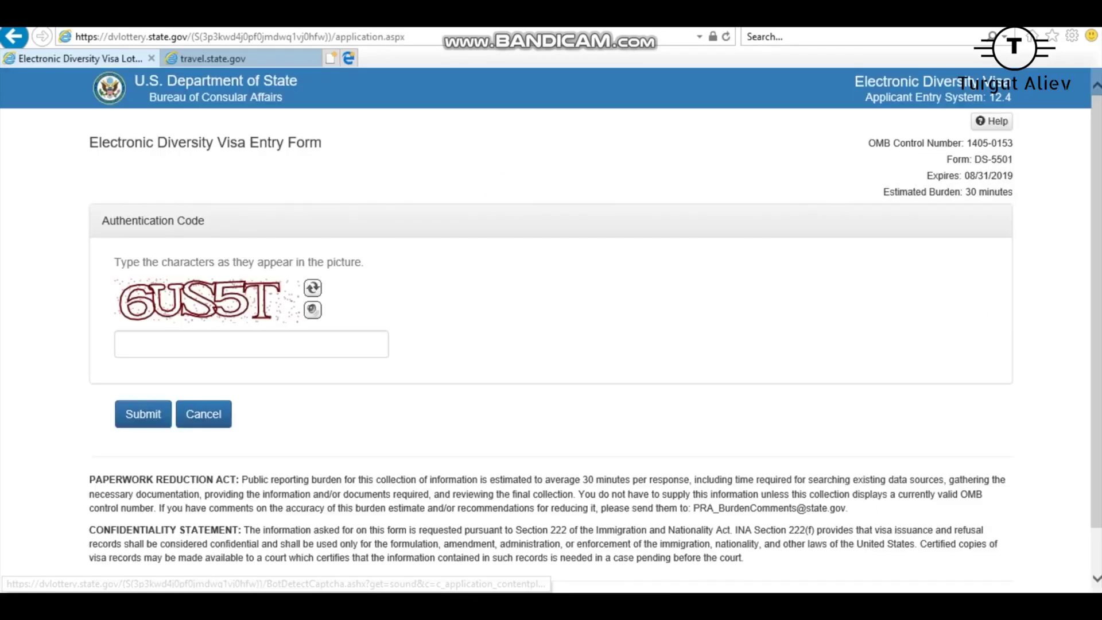
text(6)
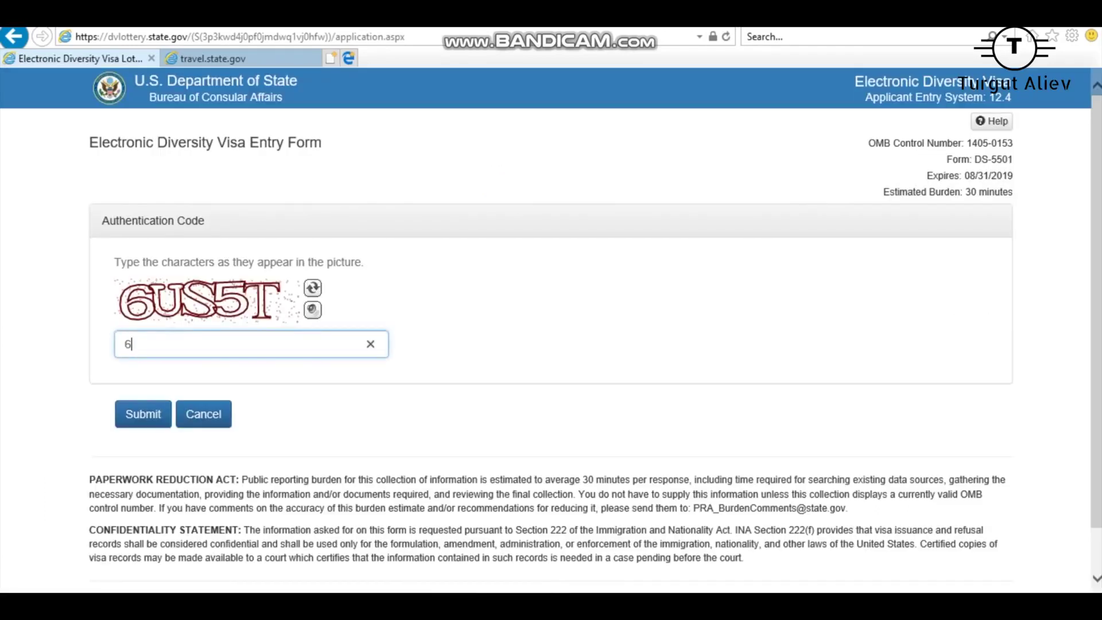
text(US6)
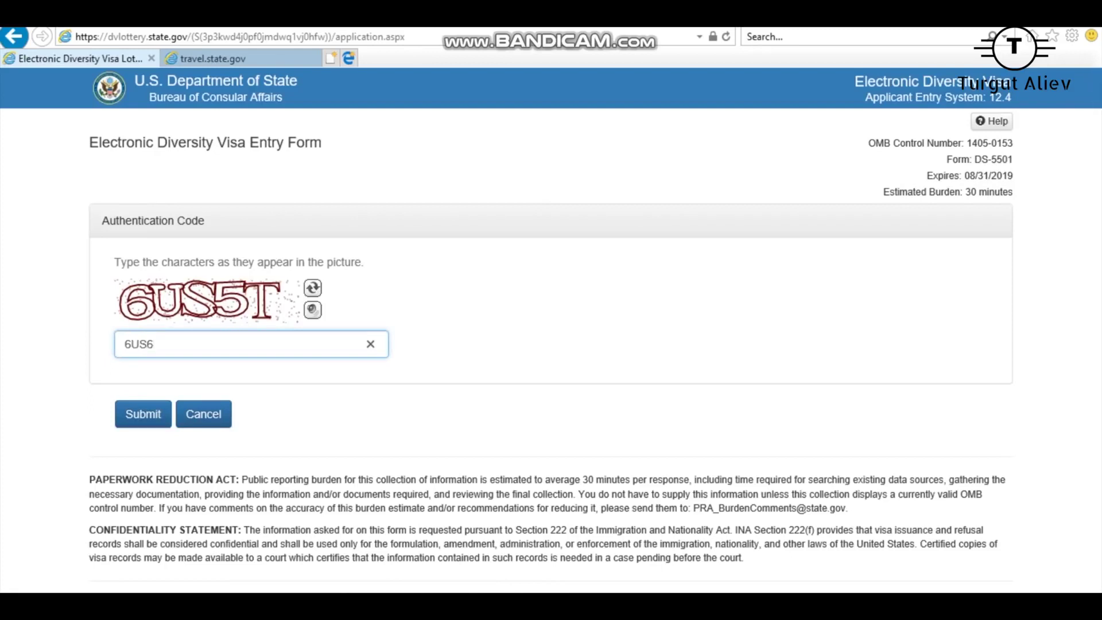
key(BackSpace)
text(5T)
key(Return)
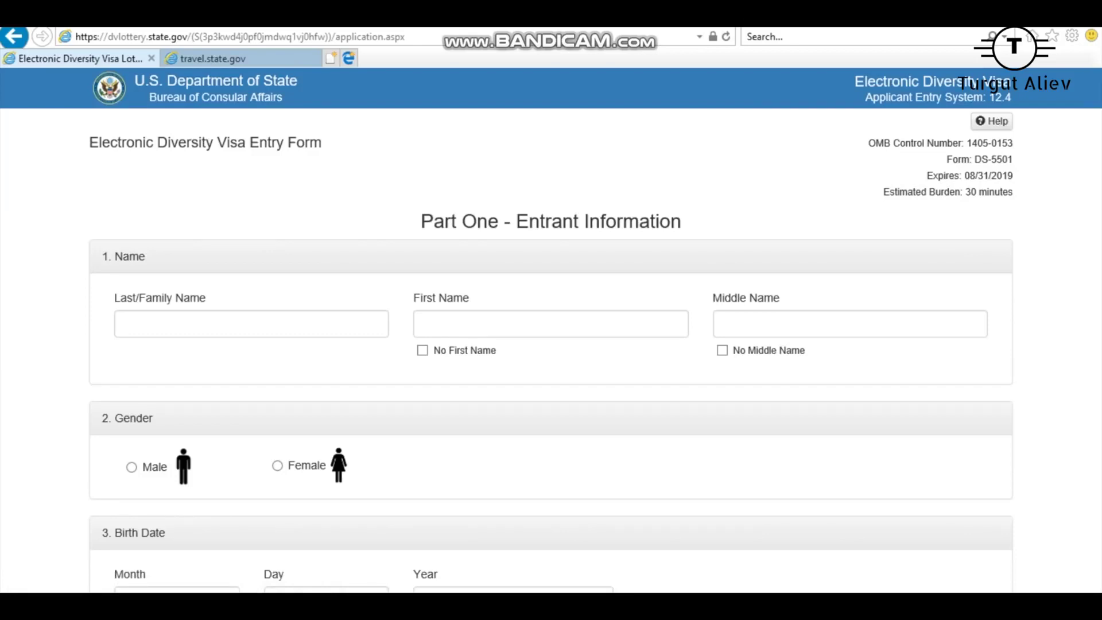
Enter the entrant's last/family name.
click(126, 324)
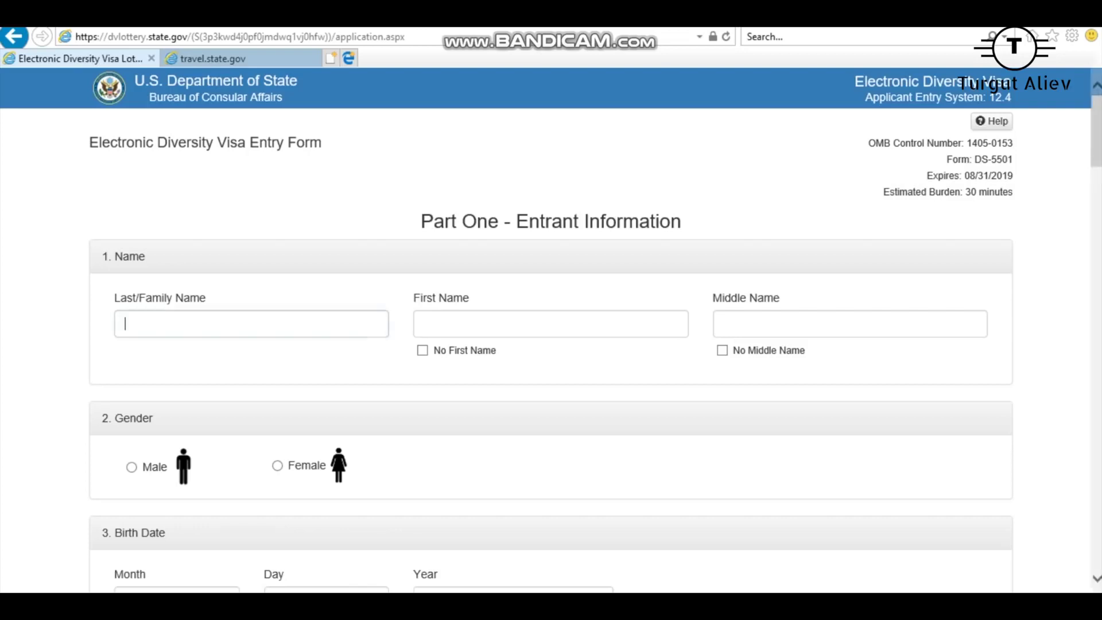
scroll(552, 330, down, 20)
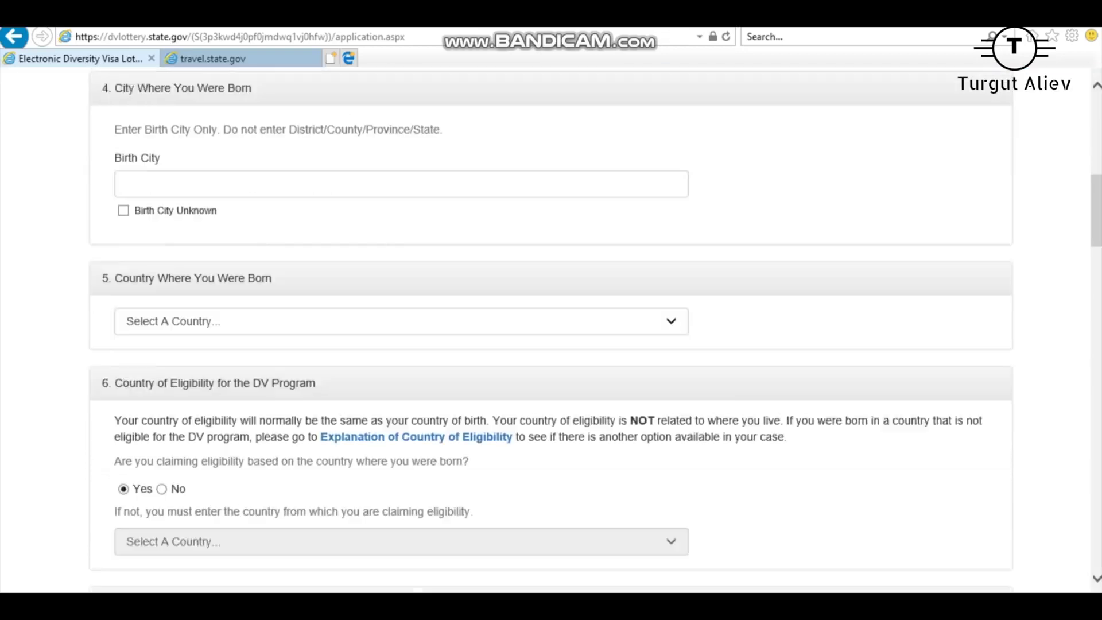
scroll(551, 330, down, 5)
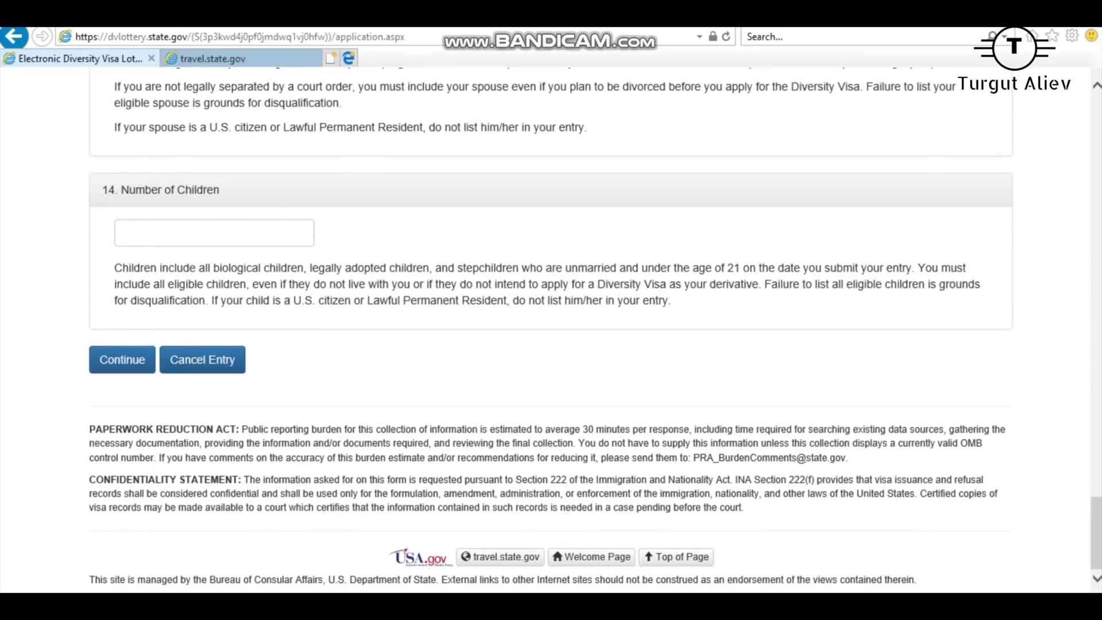
scroll(552, 330, up, 6)
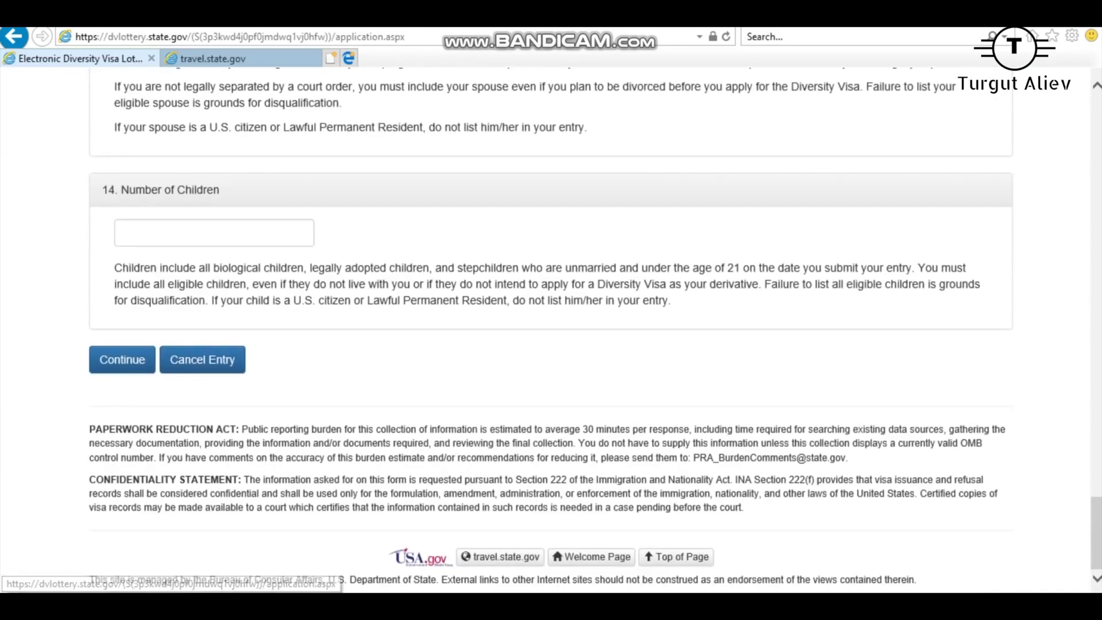
scroll(551, 330, up, 20)
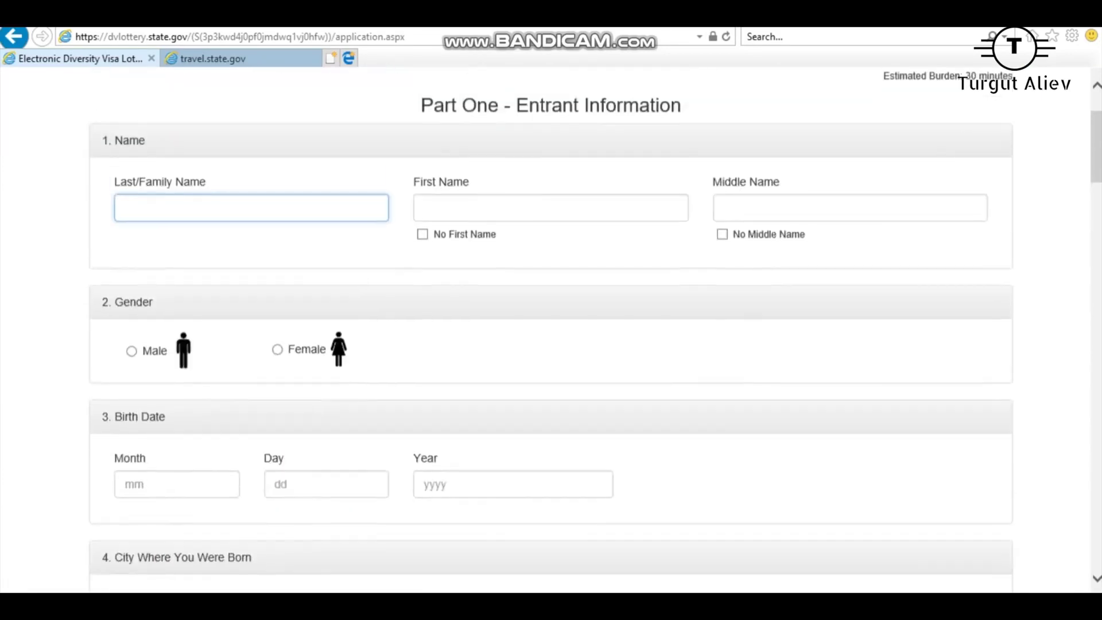
key(Down)
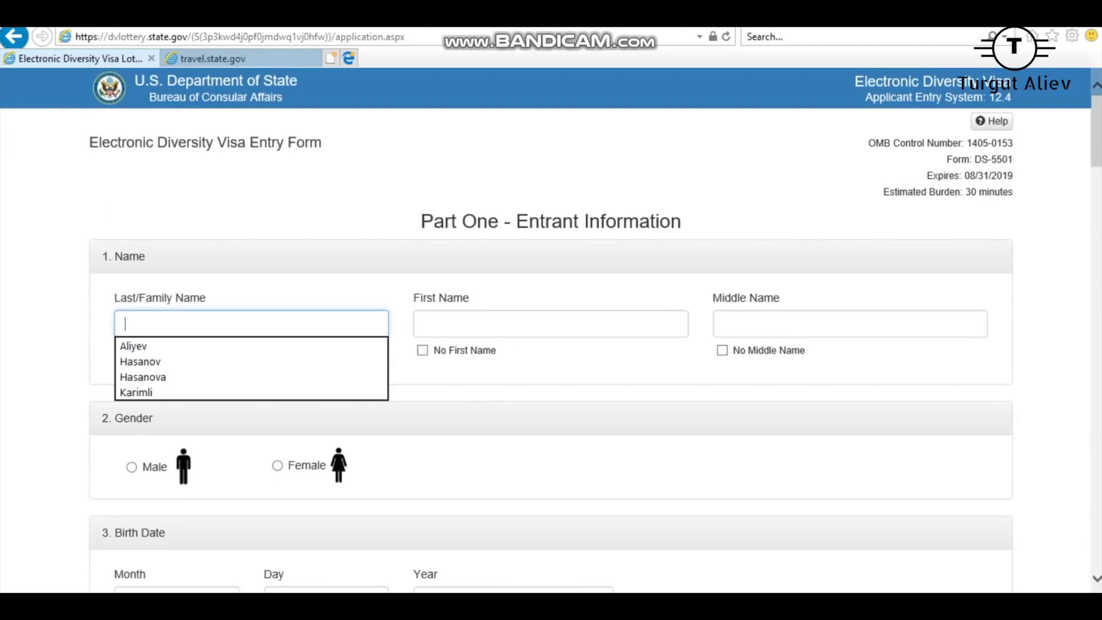
key(Escape)
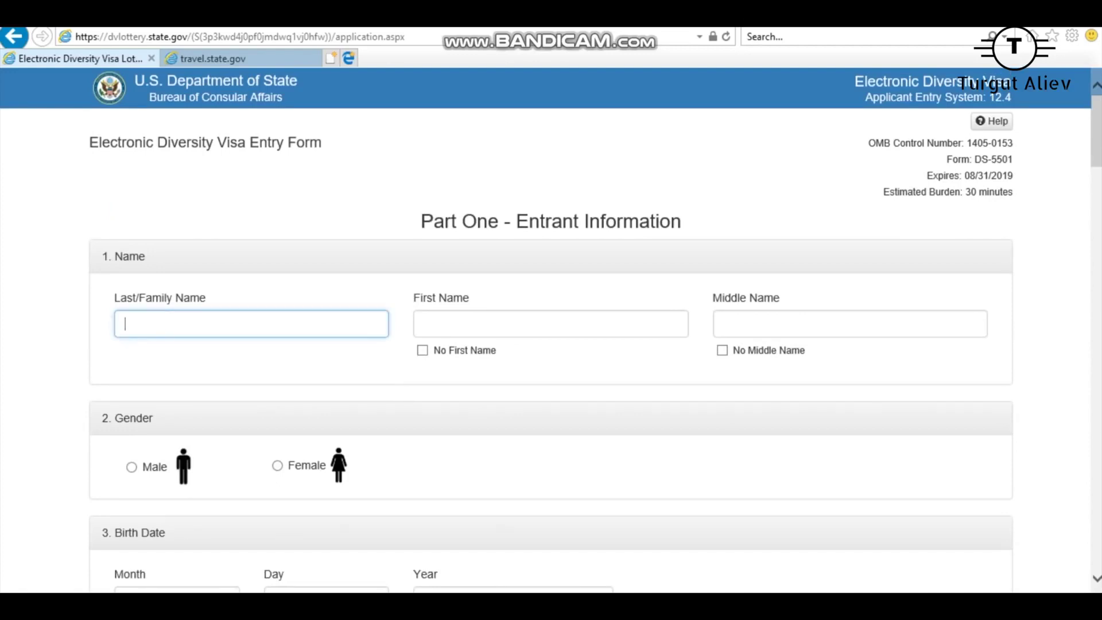
text(Aliyev)
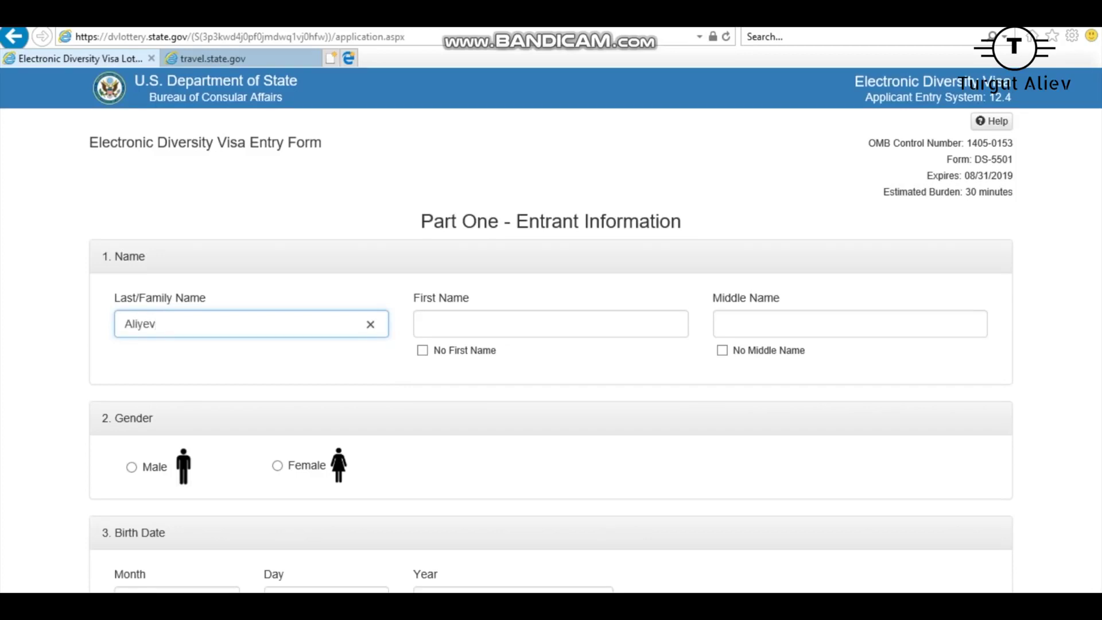
drag(205, 297, 114, 297)
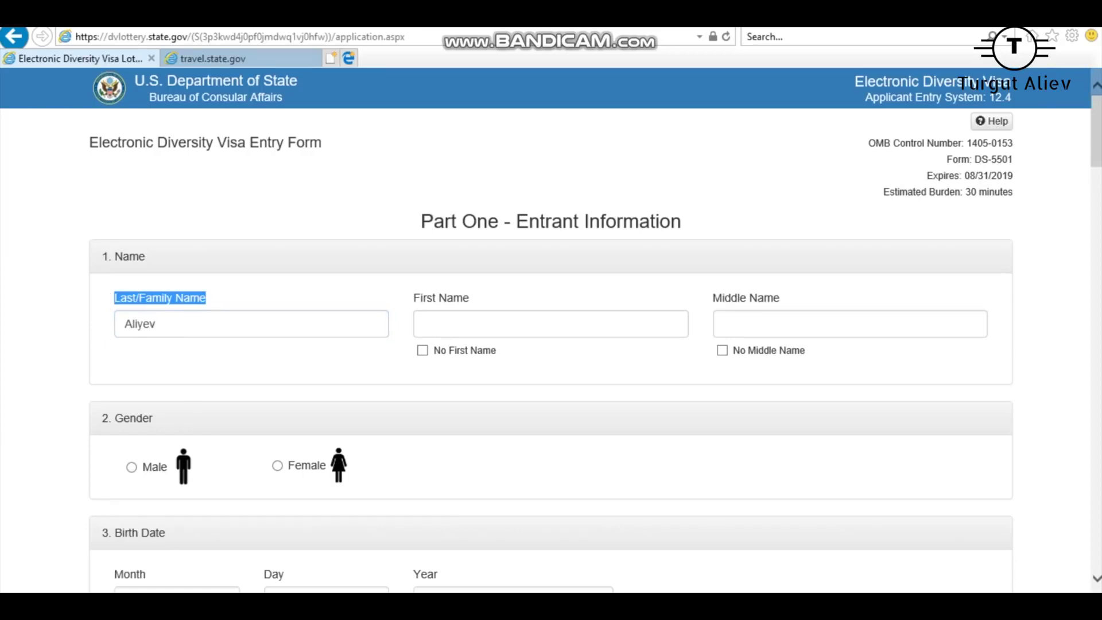
Enter the entrant's first name and tick No Middle Name.
click(551, 324)
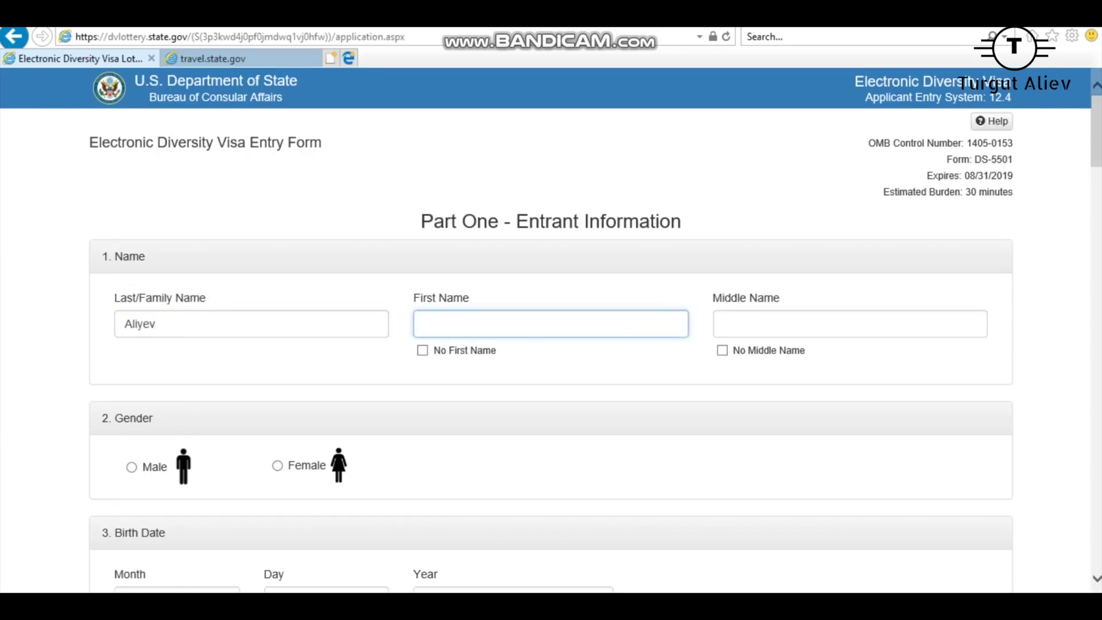
text(Bean)
click(723, 350)
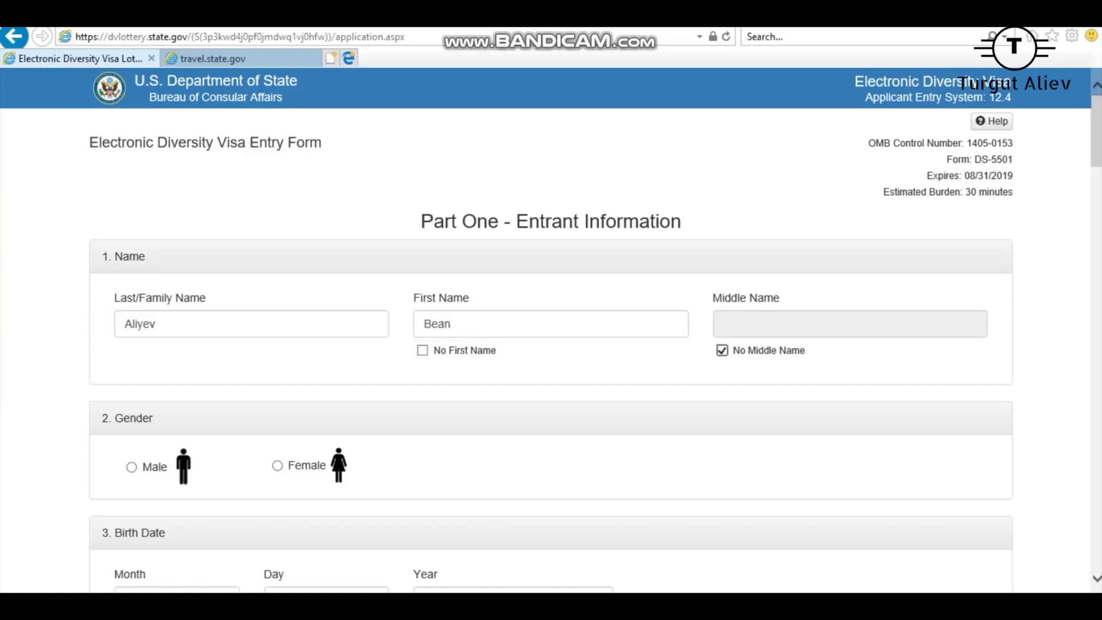
scroll(552, 331, down, 4)
Select male gender and enter the birth date 01/01/1987.
click(132, 228)
click(177, 361)
text(01)
key(Tab)
text(01)
key(Tab)
text(1987)
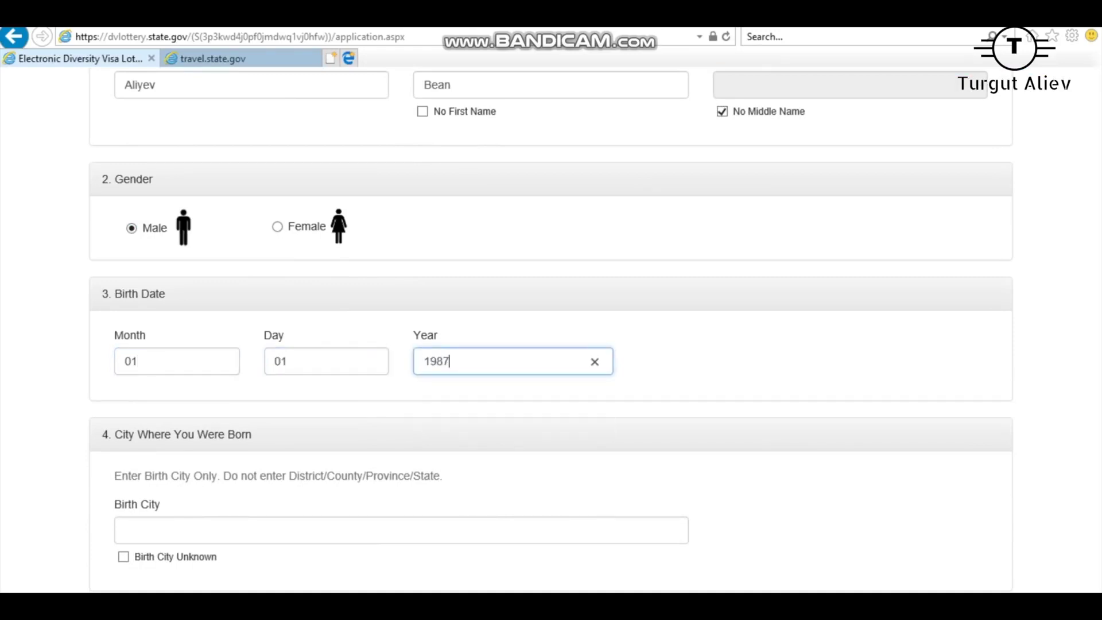
Highlight the Month, Day and Year labels of the birth date fields.
scroll(551, 333, down, 4)
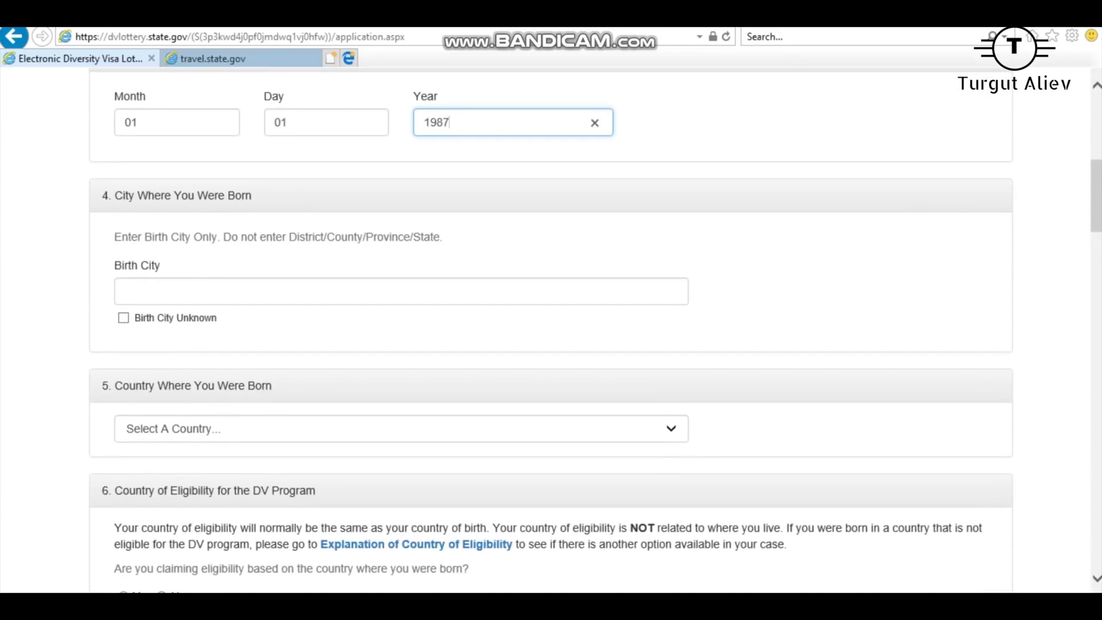
scroll(551, 333, up, 3)
click(172, 281)
double_click(129, 254)
drag(150, 254, 284, 254)
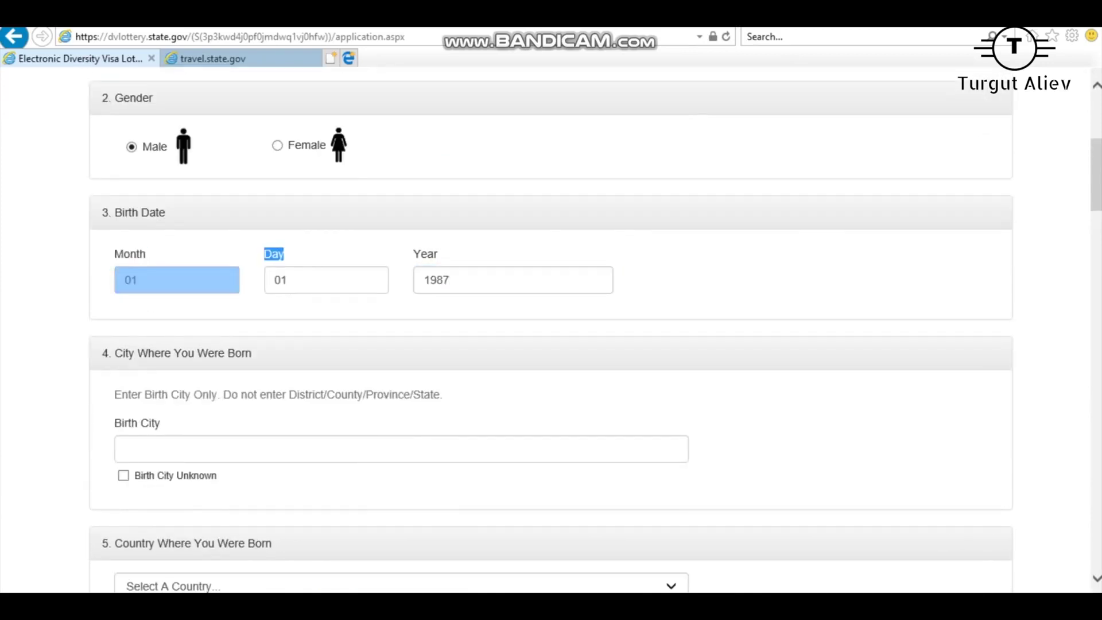
double_click(274, 254)
double_click(426, 254)
scroll(551, 330, down, 1)
Enter Quba as the birth city.
click(402, 369)
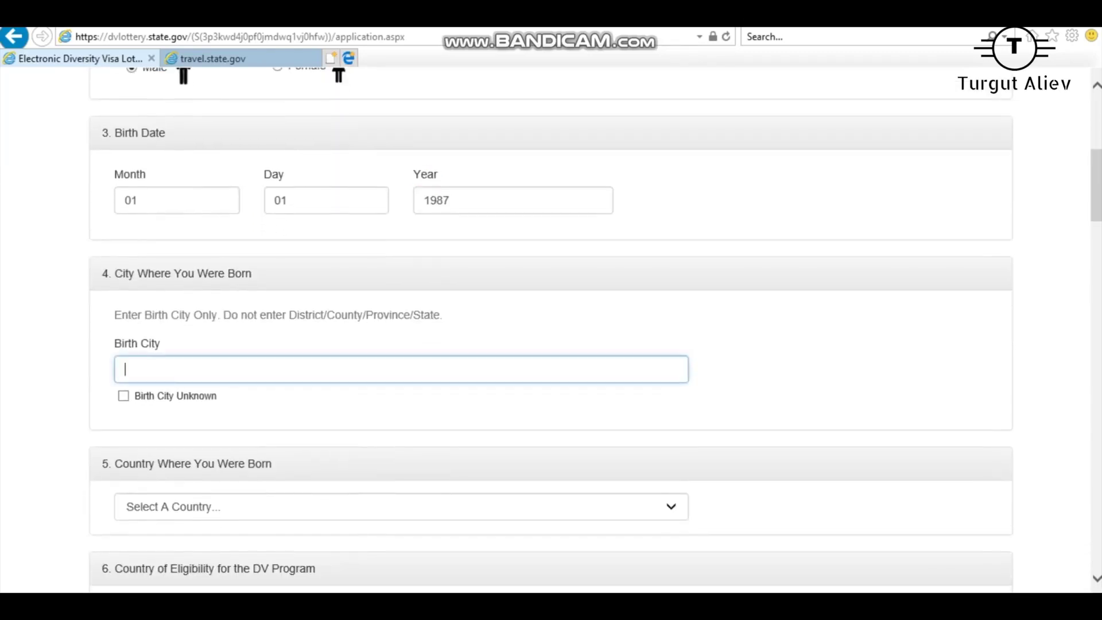
double_click(137, 342)
click(402, 369)
text(Qubaj)
key(BackSpace)
scroll(552, 330, down, 4)
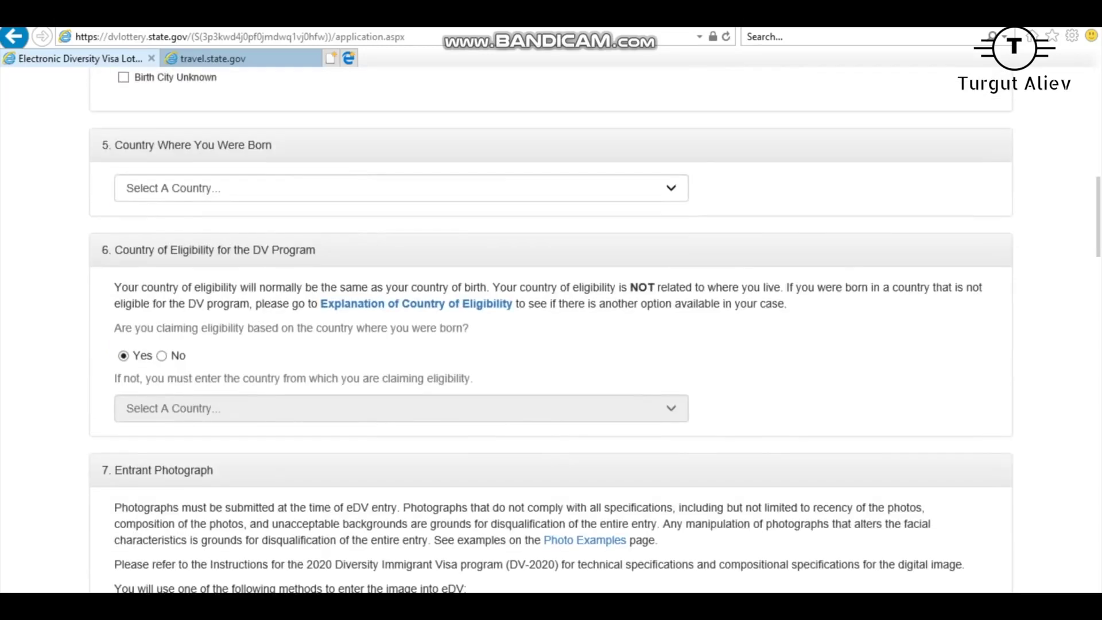
Choose Azerbaijan as the country of birth.
click(402, 188)
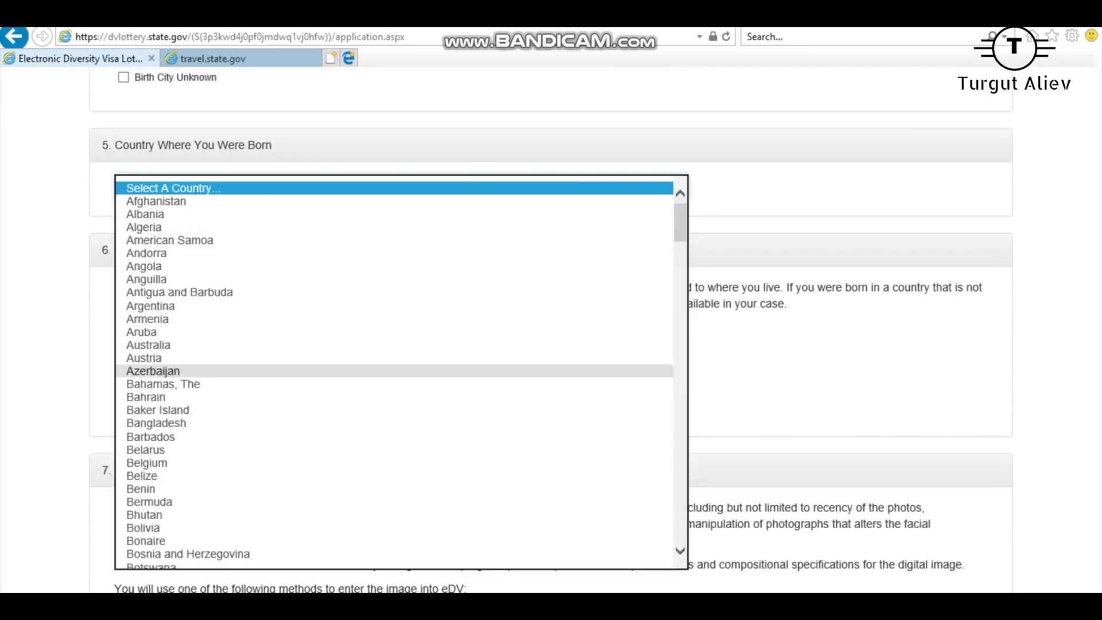
click(153, 371)
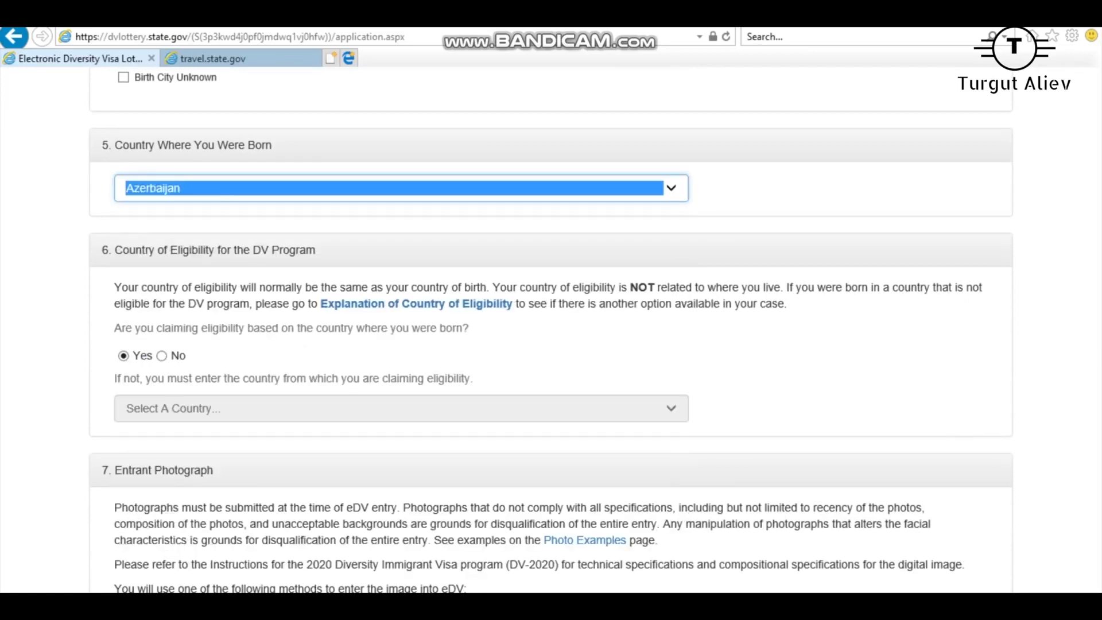
key(alt+Down)
key(Escape)
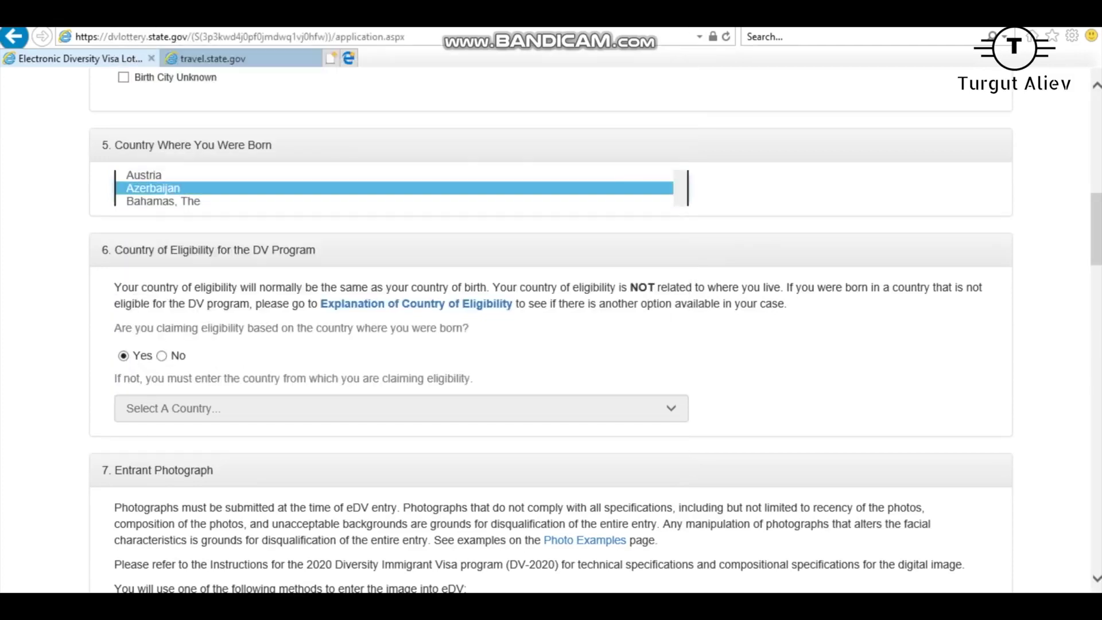
key(alt+Down)
key(Down)
key(Return)
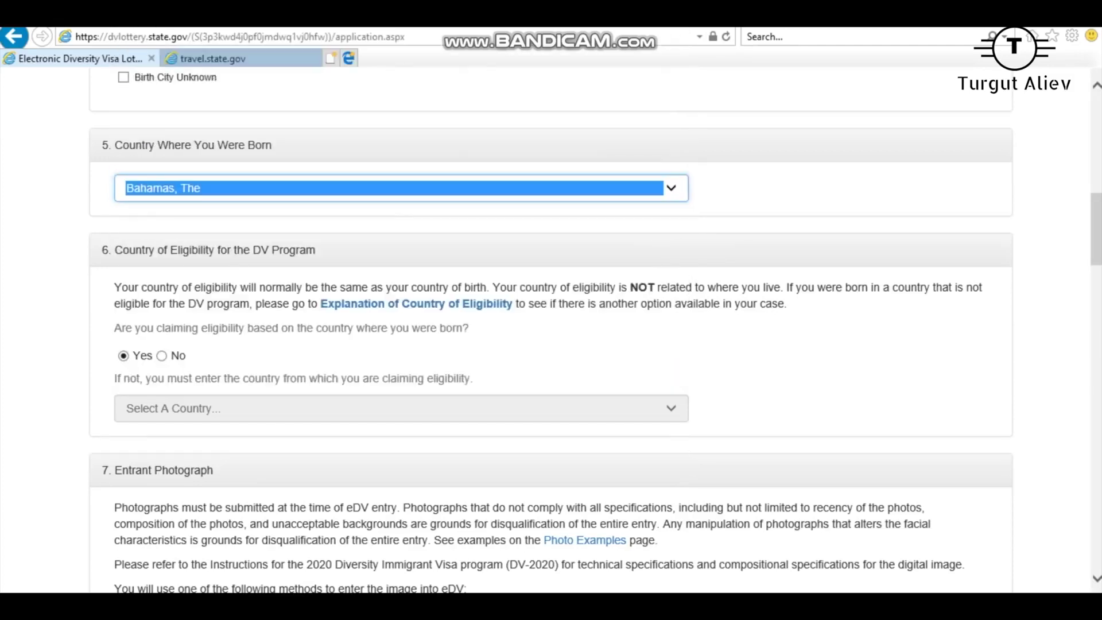
key(alt+Down)
key(Up)
key(Return)
key(Tab)
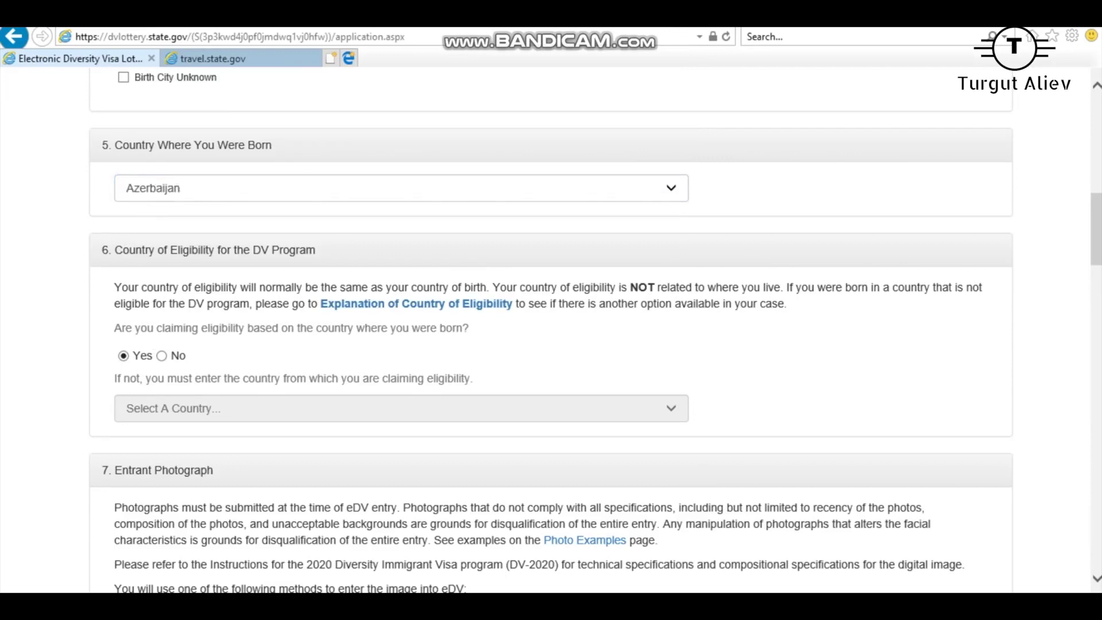
scroll(551, 333, down, 3)
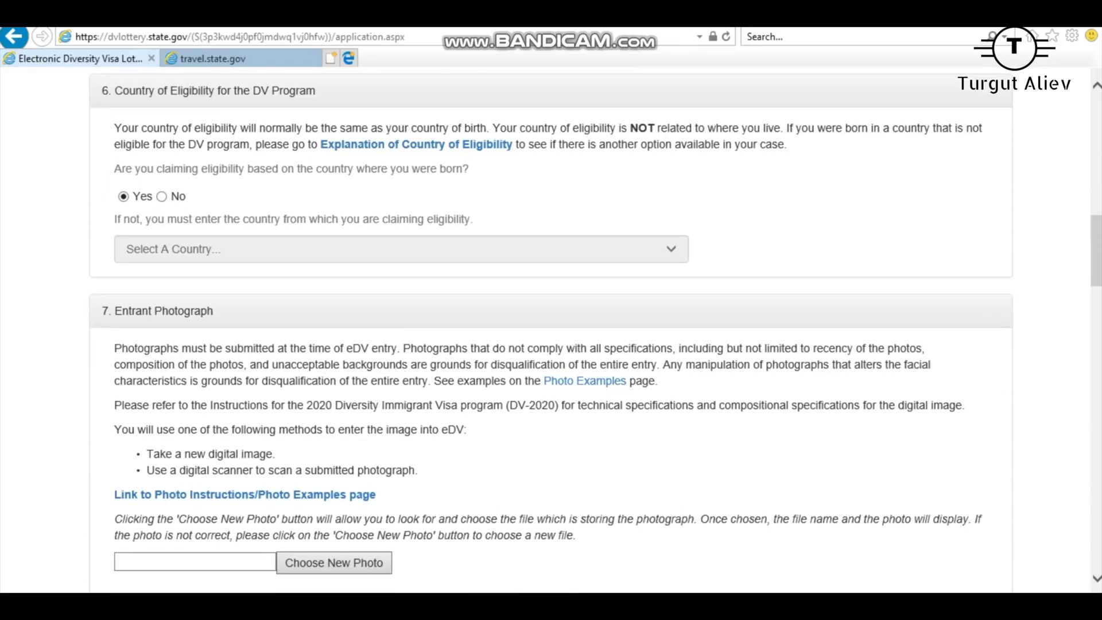
Attach the first image from the Greencard folder as the entrant photograph.
scroll(551, 333, down, 4)
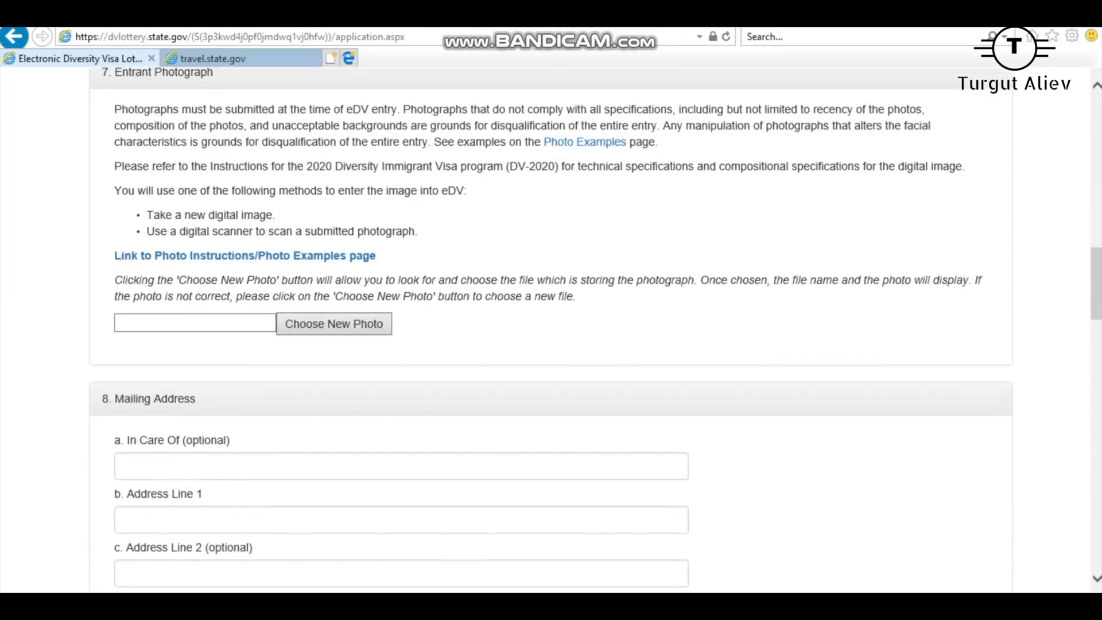
scroll(551, 330, up, 1)
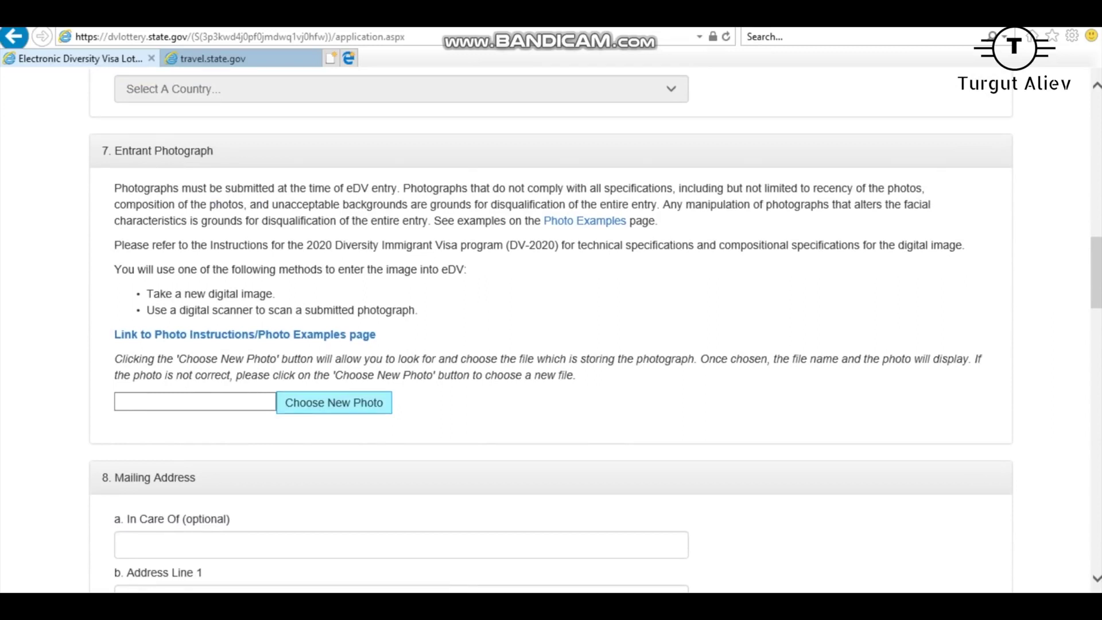
click(333, 402)
double_click(187, 127)
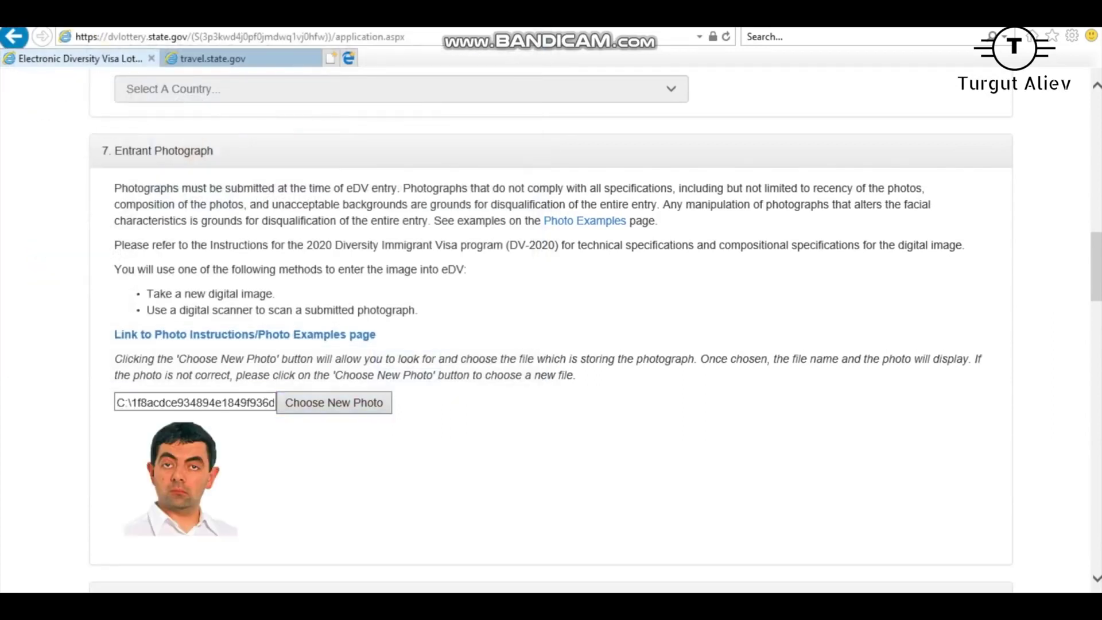
Scroll to the Mailing Address section, highlight its heading, and focus Address Line 1.
scroll(551, 330, down, 4)
scroll(551, 330, down, 3)
scroll(551, 331, up, 3)
scroll(551, 330, down, 3)
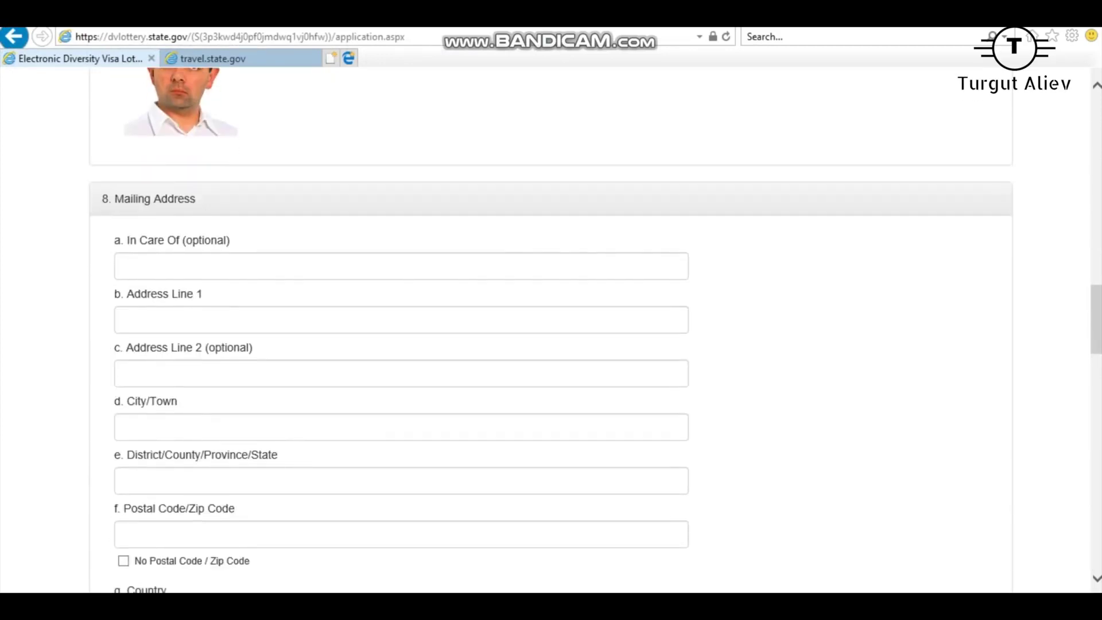
drag(115, 199, 195, 198)
click(126, 320)
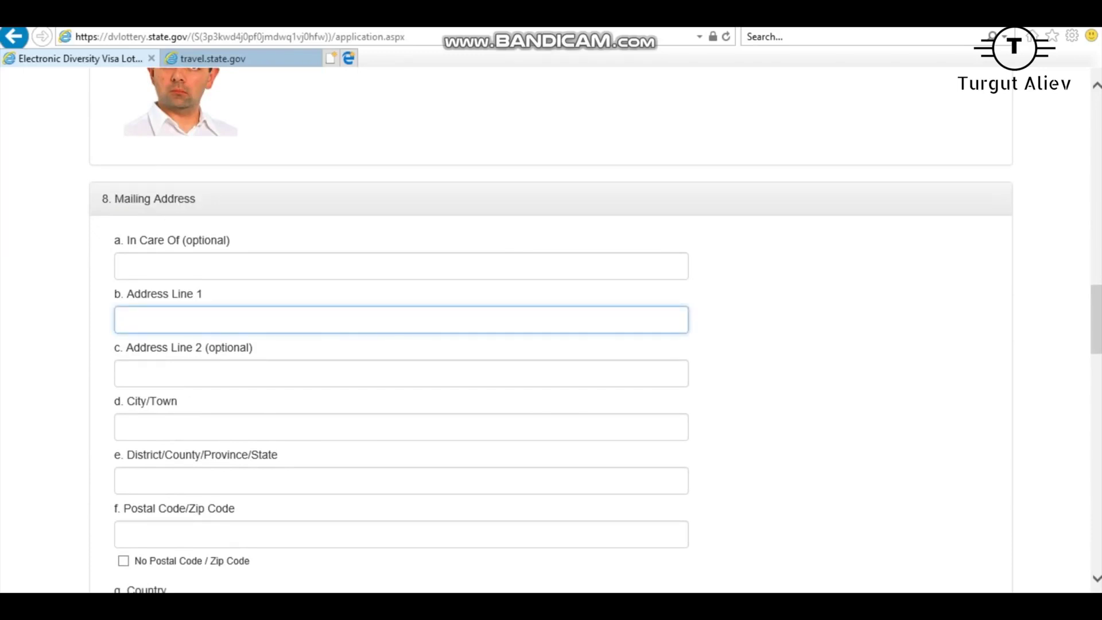
Highlight the Mailing Address heading and the area above the address fields.
mouse_move(101, 198)
mouse_down()
mouse_move(197, 198)
mouse_move(204, 296)
mouse_move(217, 240)
mouse_move(103, 198)
mouse_up()
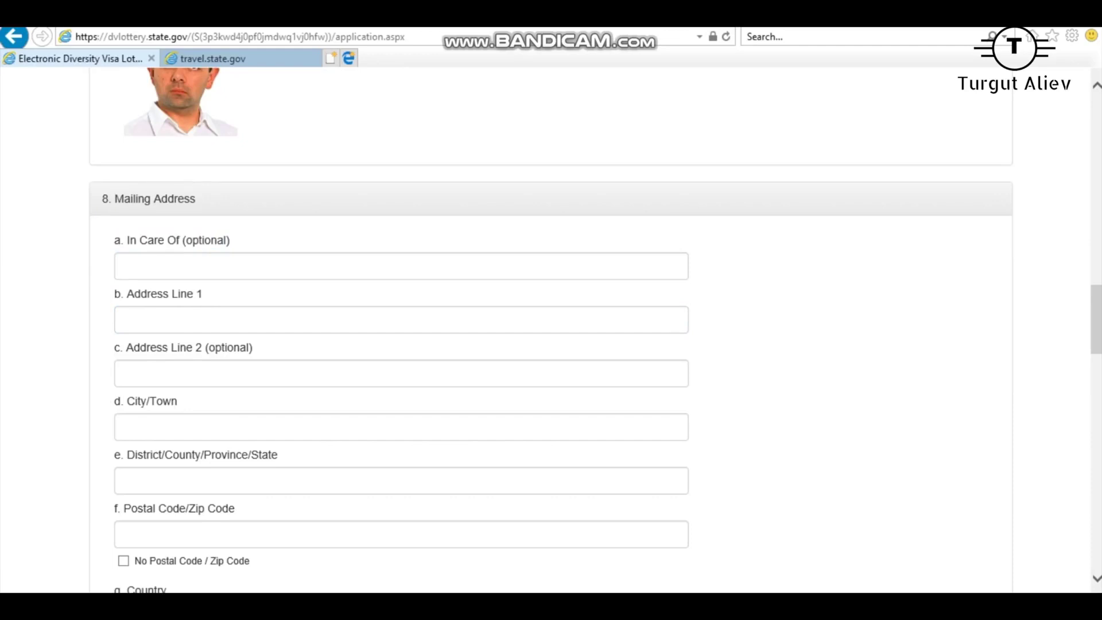
drag(196, 198, 122, 240)
click(121, 240)
drag(115, 198, 196, 199)
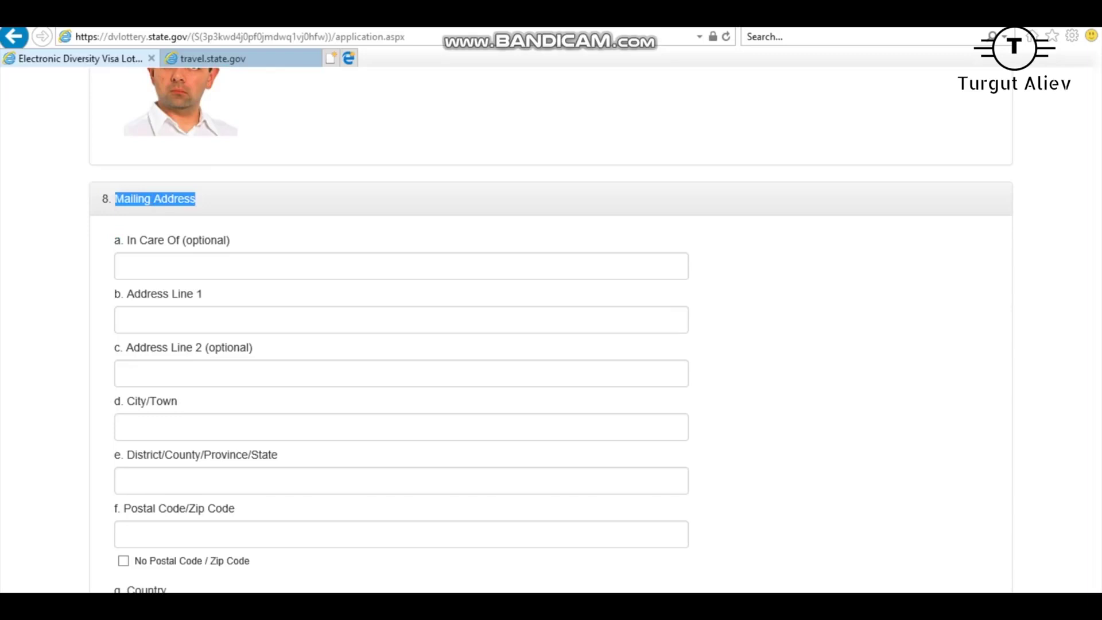
Enter the street address in Address Line 1, accepting the autocomplete suggestion.
click(126, 320)
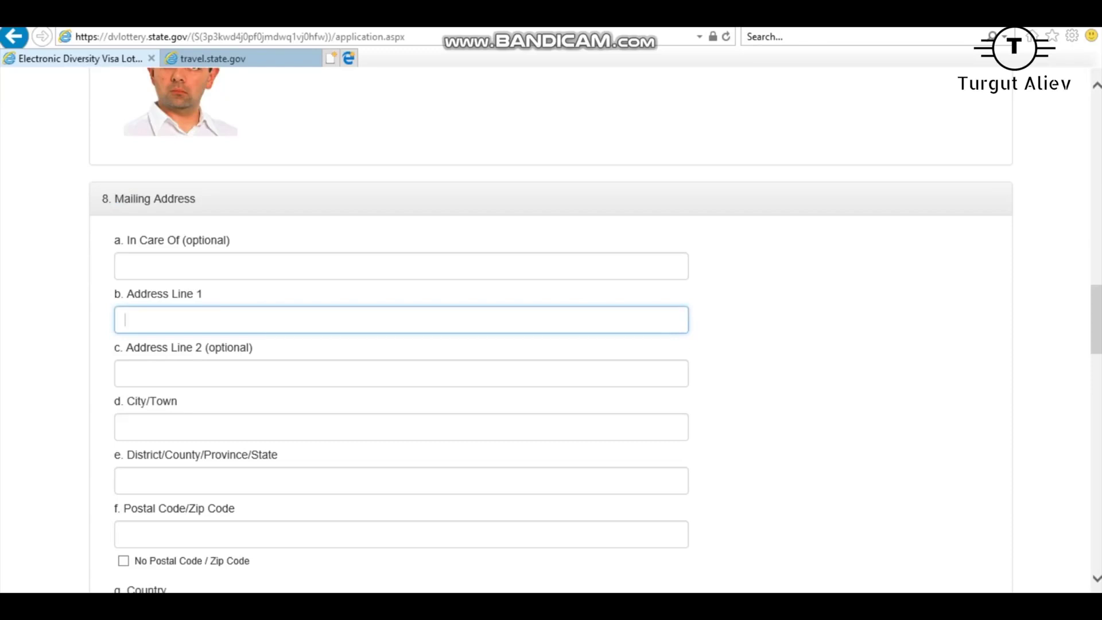
text(gfhngcnb)
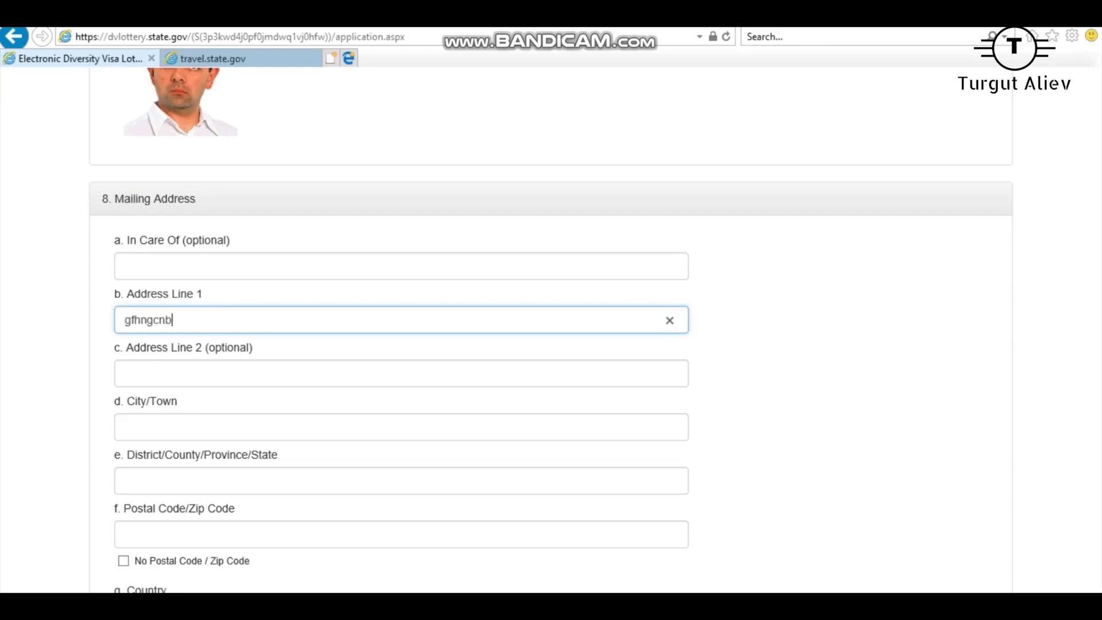
key(ctrl+a)
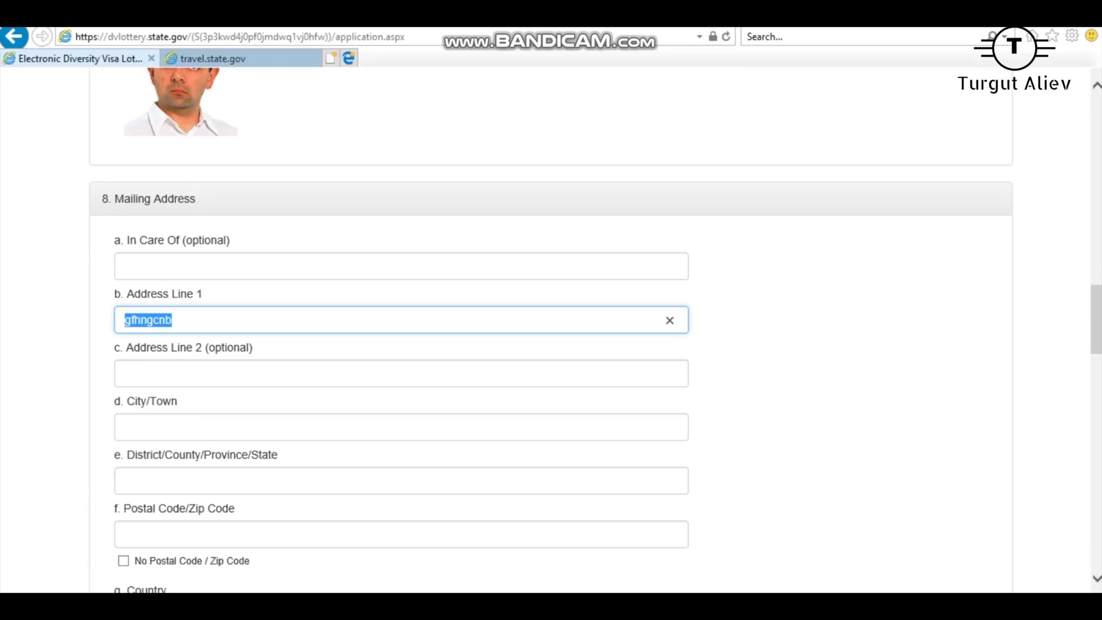
key(BackSpace)
text(100)
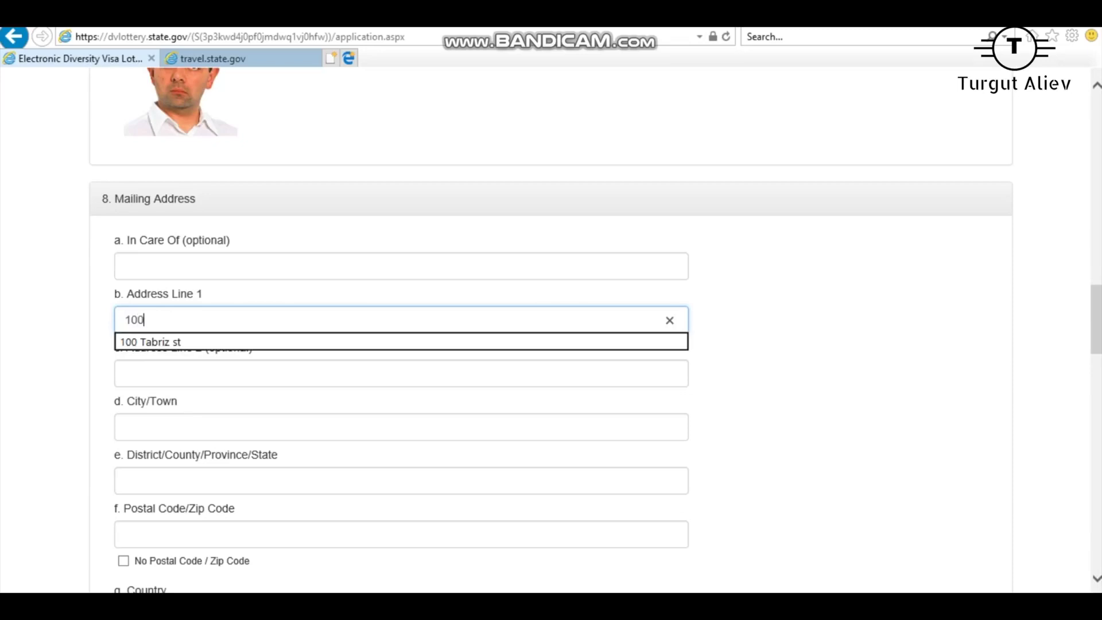
key(Down)
key(Return)
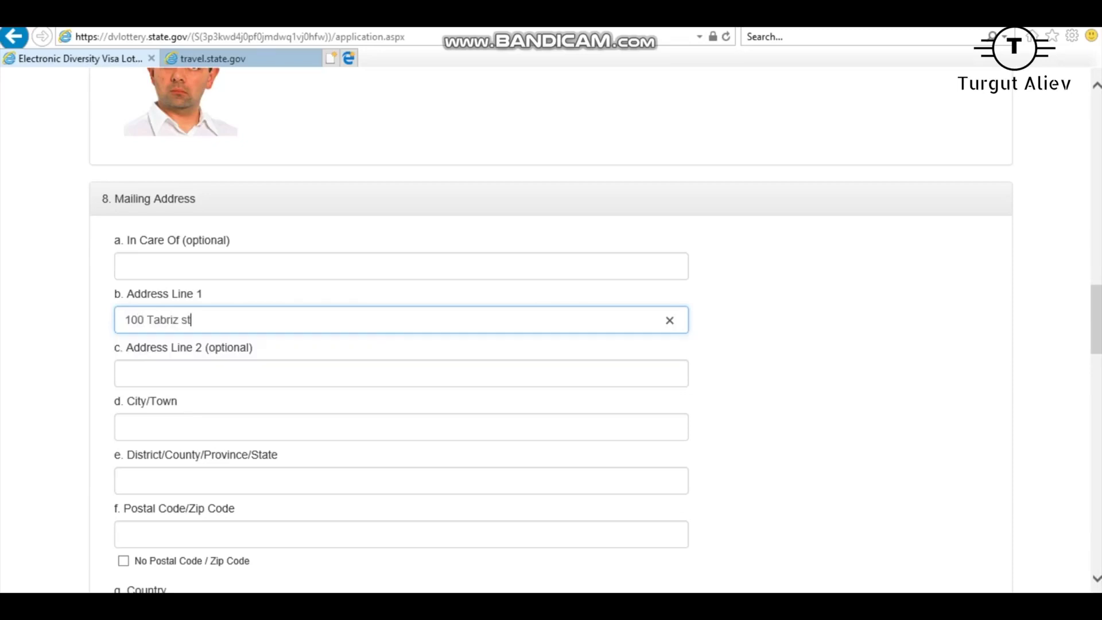
Select the street name and house number within the address, then move to Address Line 2.
key(ctrl+shift+Left)
key(ctrl+shift+Left)
key(ctrl+shift+Left)
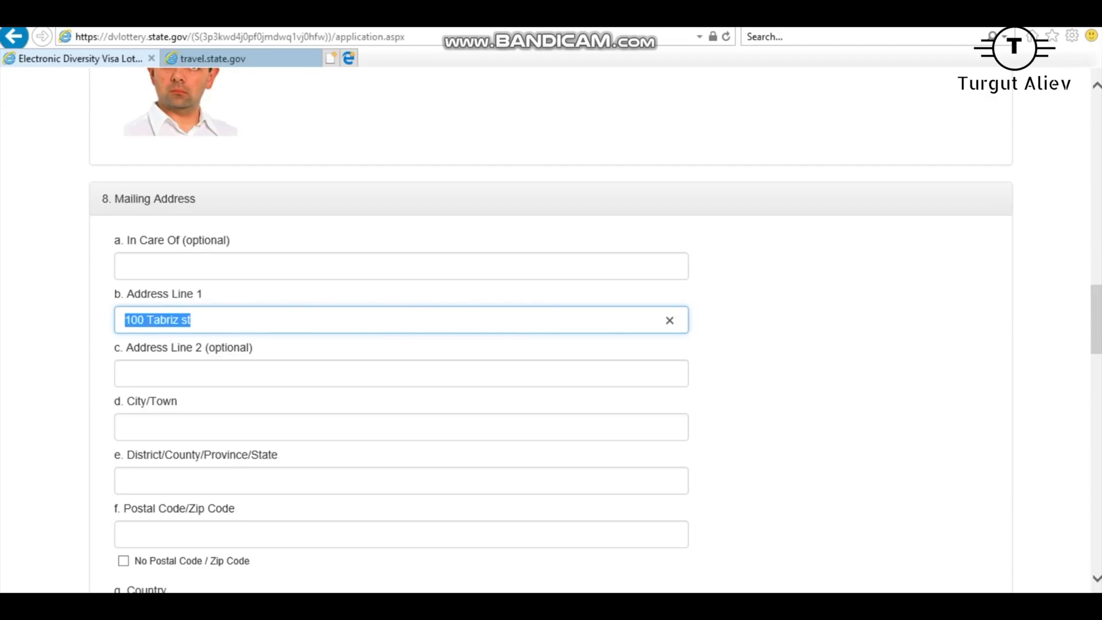
key(ctrl+shift+Right)
key(ctrl+shift+Right)
click(192, 320)
key(ctrl+shift+Left)
key(ctrl+shift+Left)
key(Right)
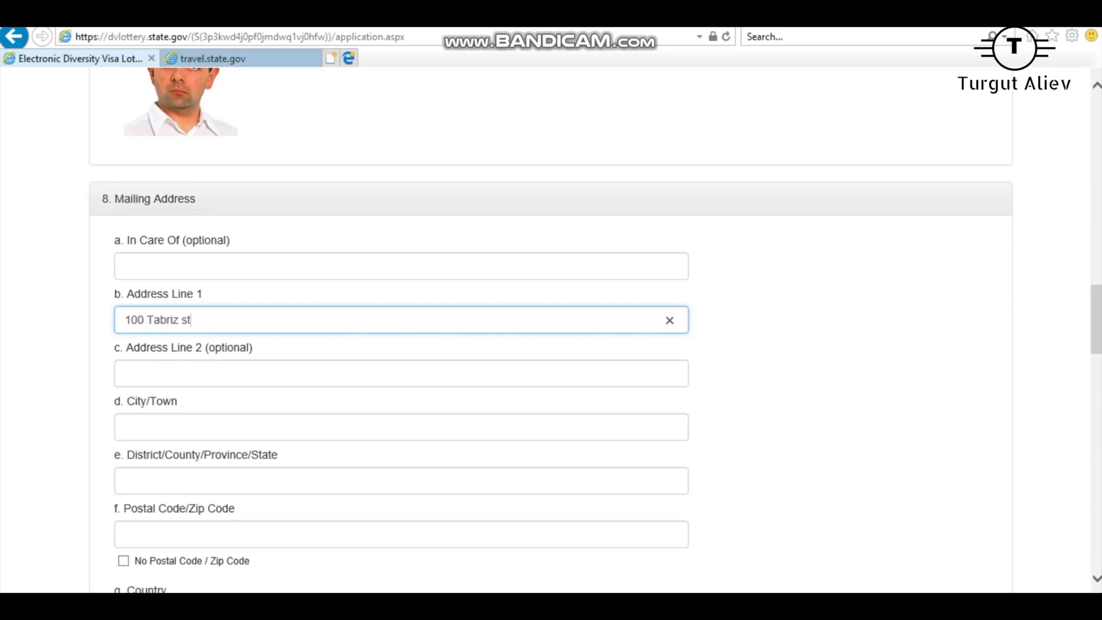
key(ctrl+shift+Left)
key(ctrl+shift+Left)
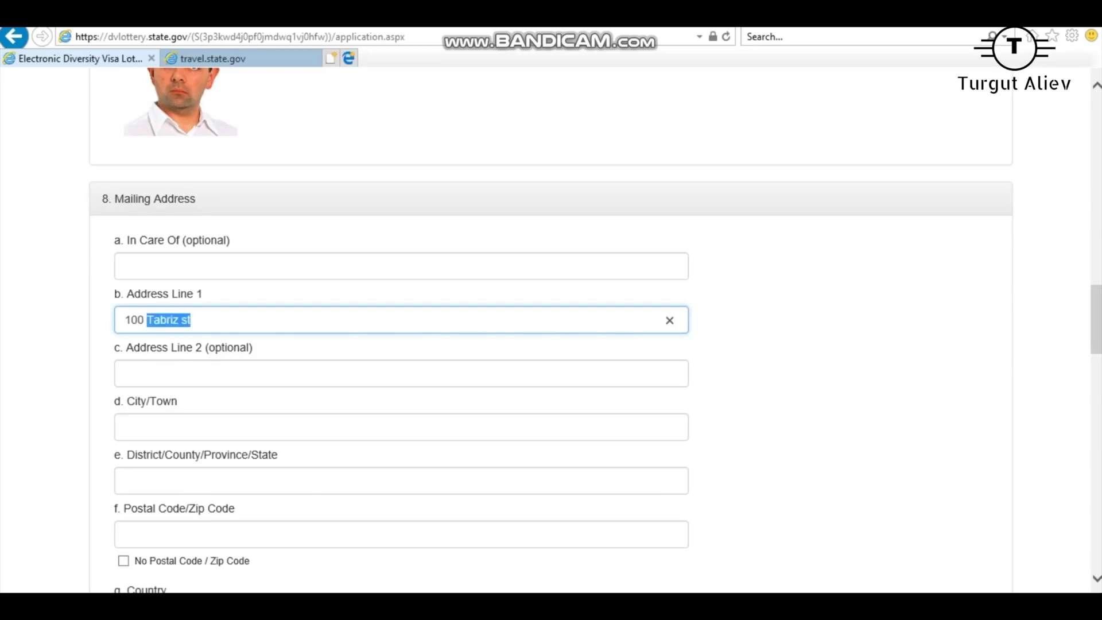
key(Home)
key(shift+Right)
key(shift+Right)
key(shift+Right)
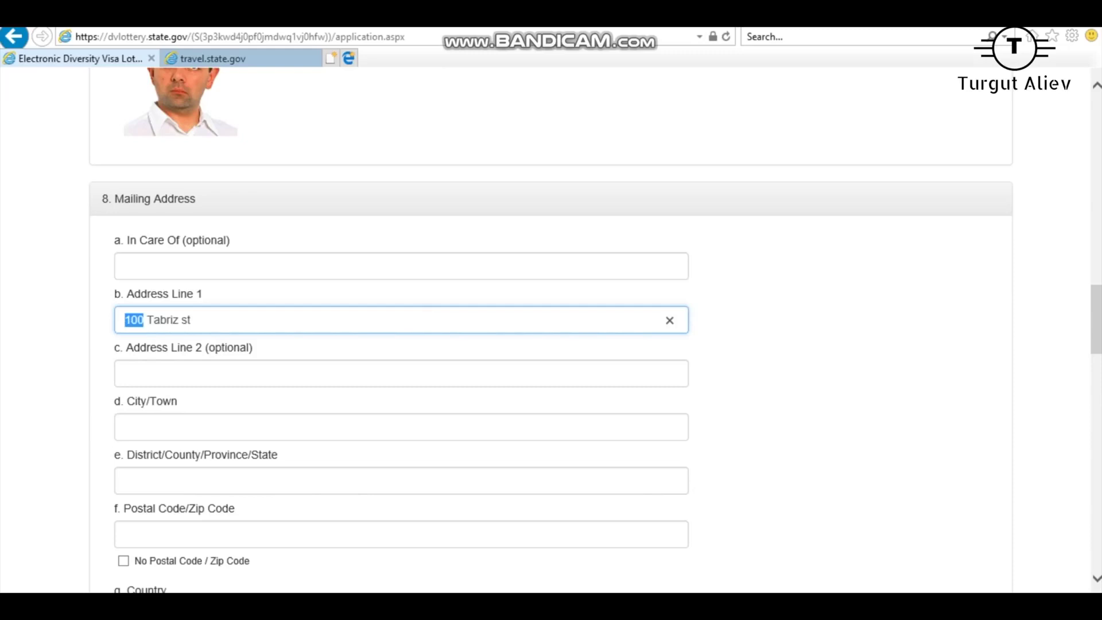
key(Right)
key(Home)
key(shift+Right)
key(shift+Right)
key(shift+Right)
key(Tab)
key(Tab)
key(shift+Tab)
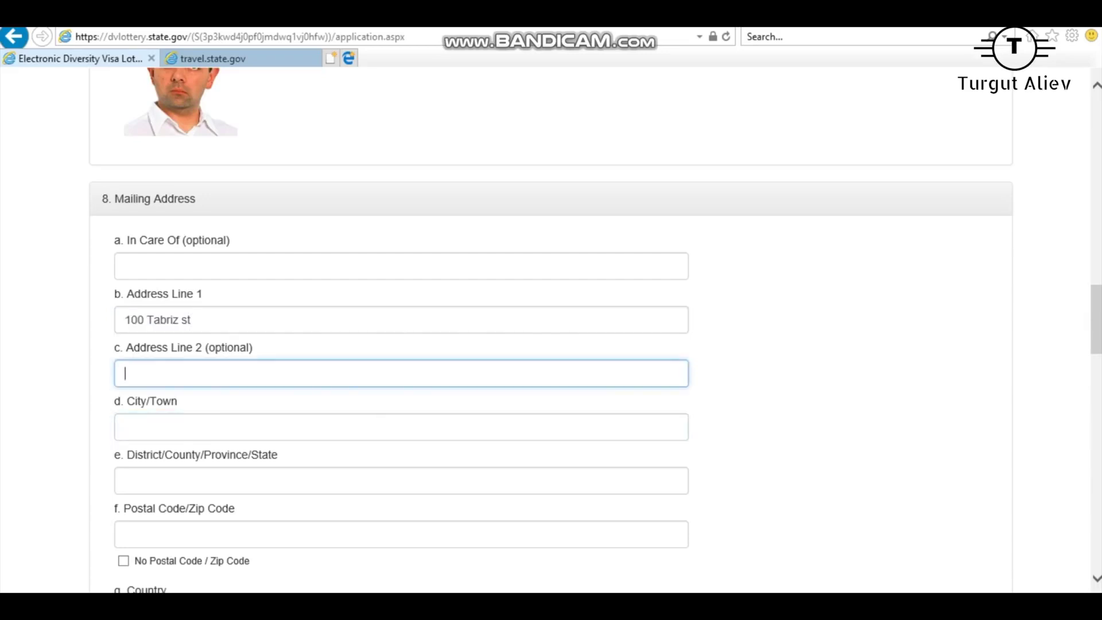
Enter the number in Address Line 2 of the mailing address.
text(14)
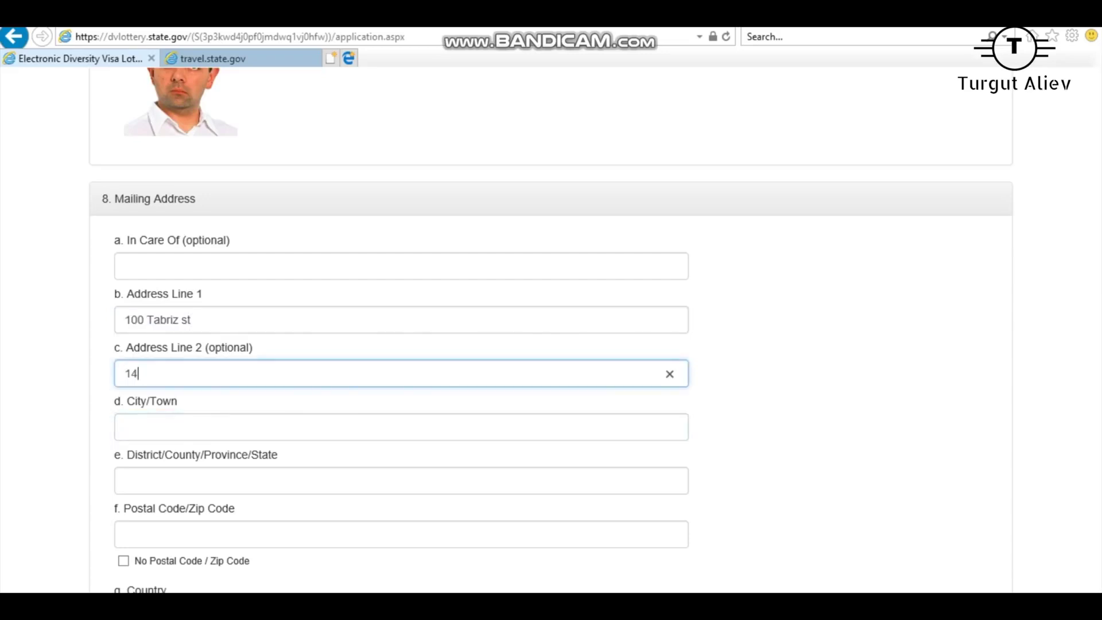
key(shift+Left)
key(shift+Left)
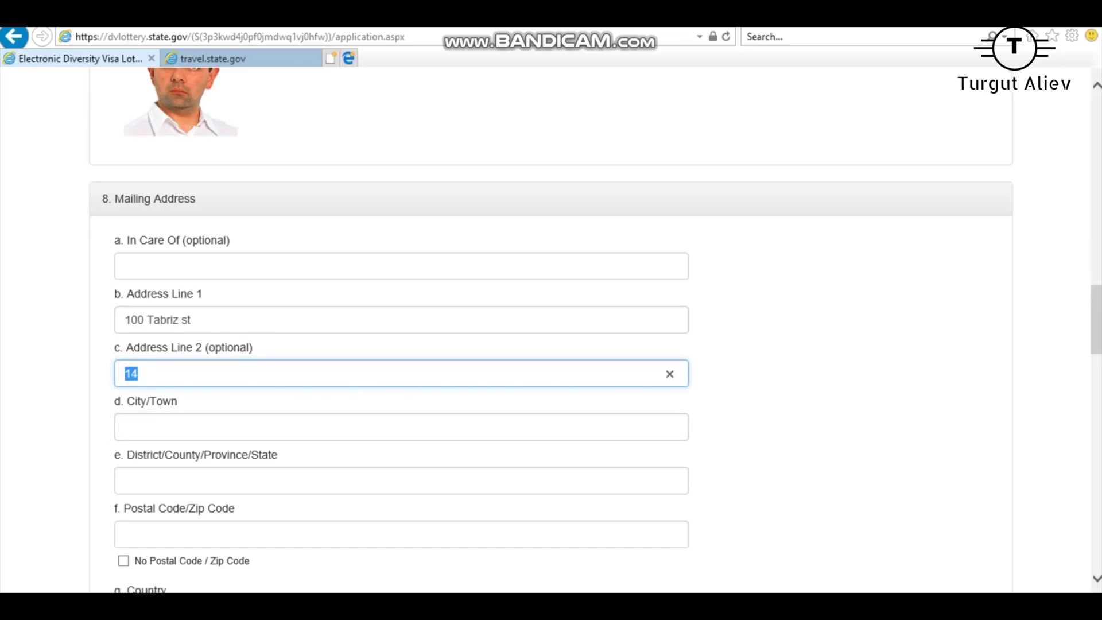
key(shift+Right)
scroll(551, 330, down, 3)
Enter the city/town, district and postal code of the mailing address.
key(Tab)
text(Baku)
key(Tab)
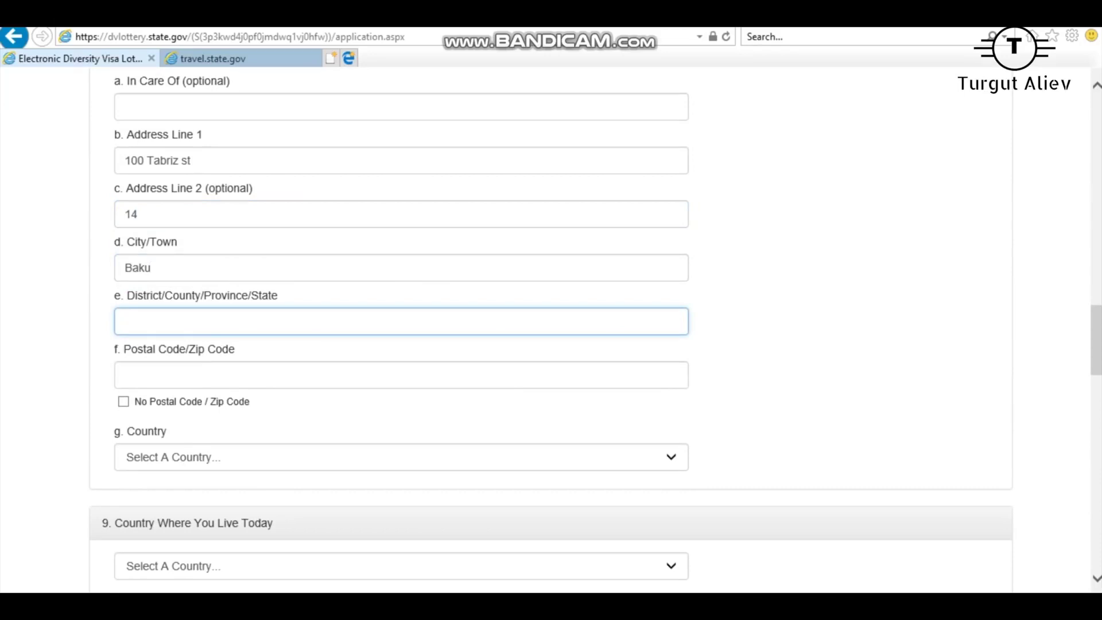
text(Nar)
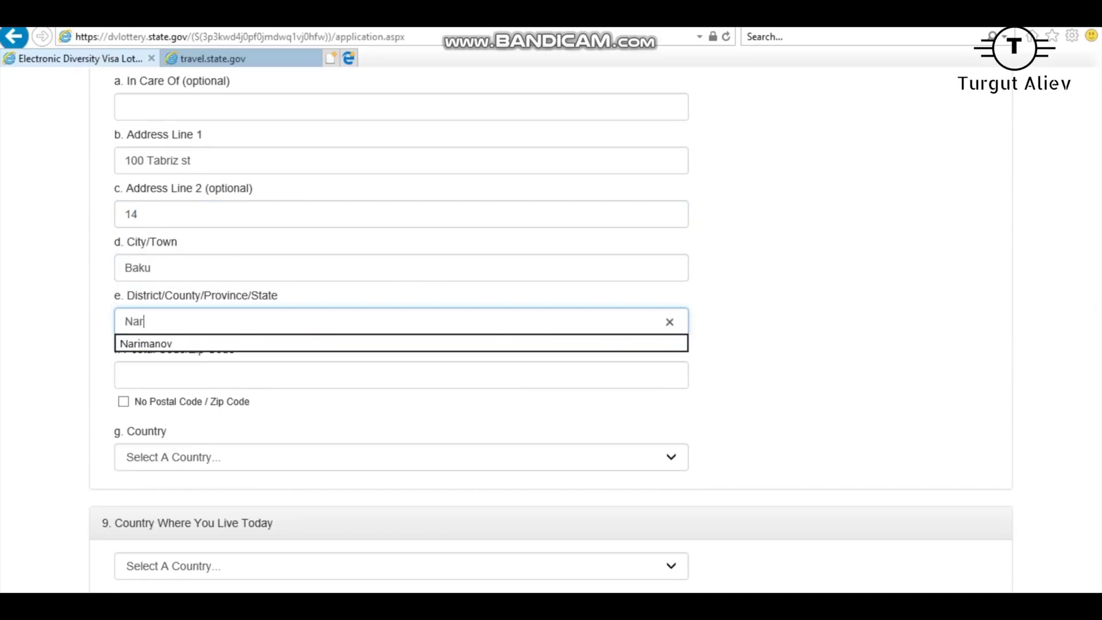
text(imanov)
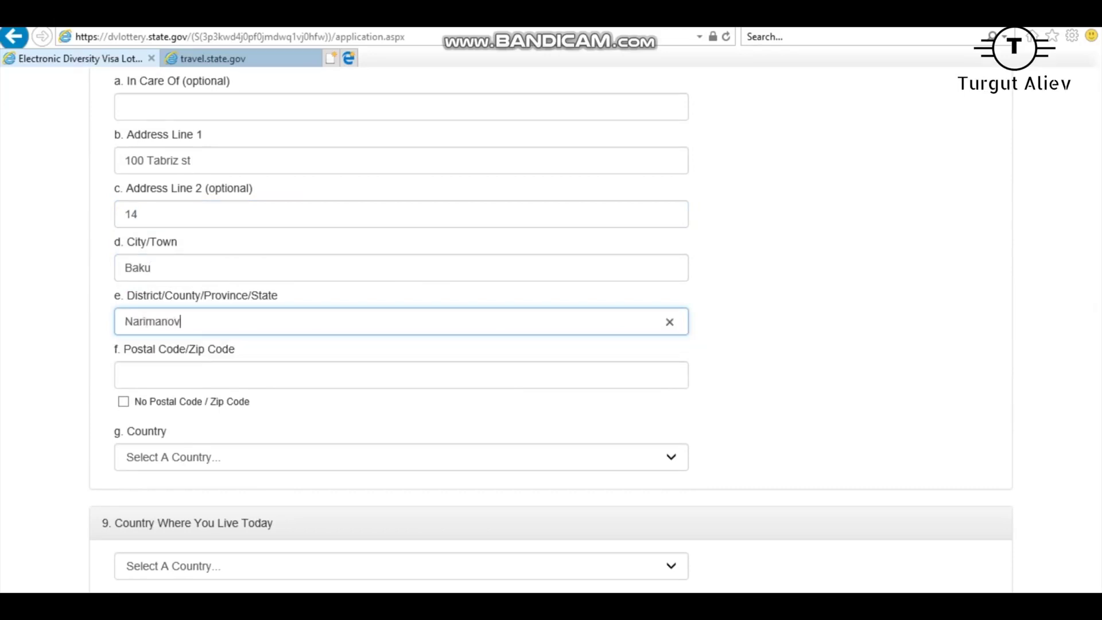
click(132, 375)
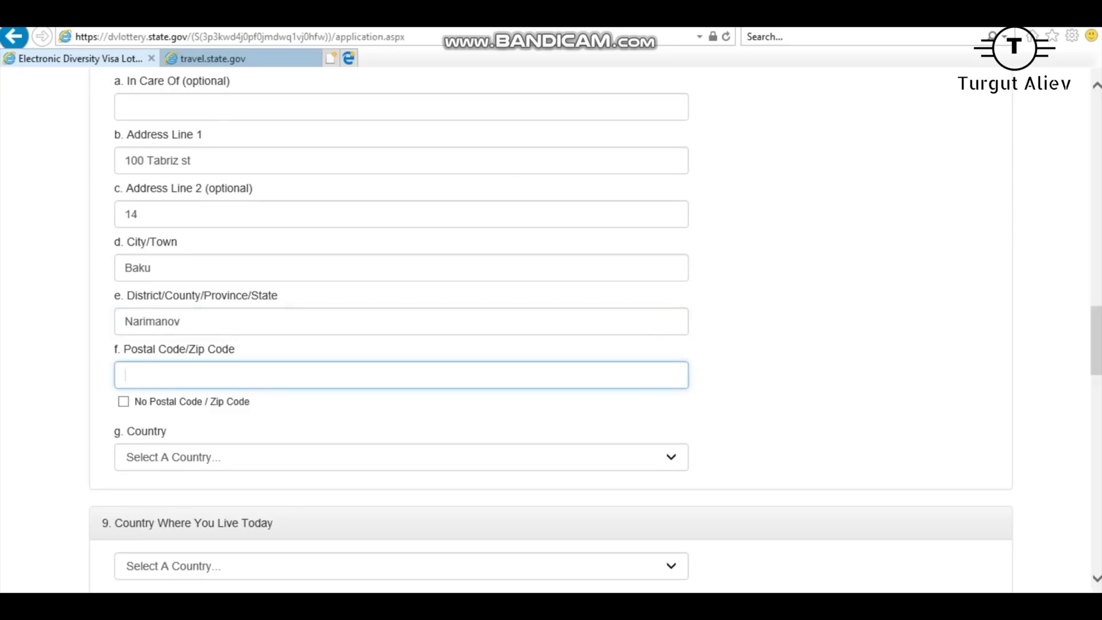
text(AZ)
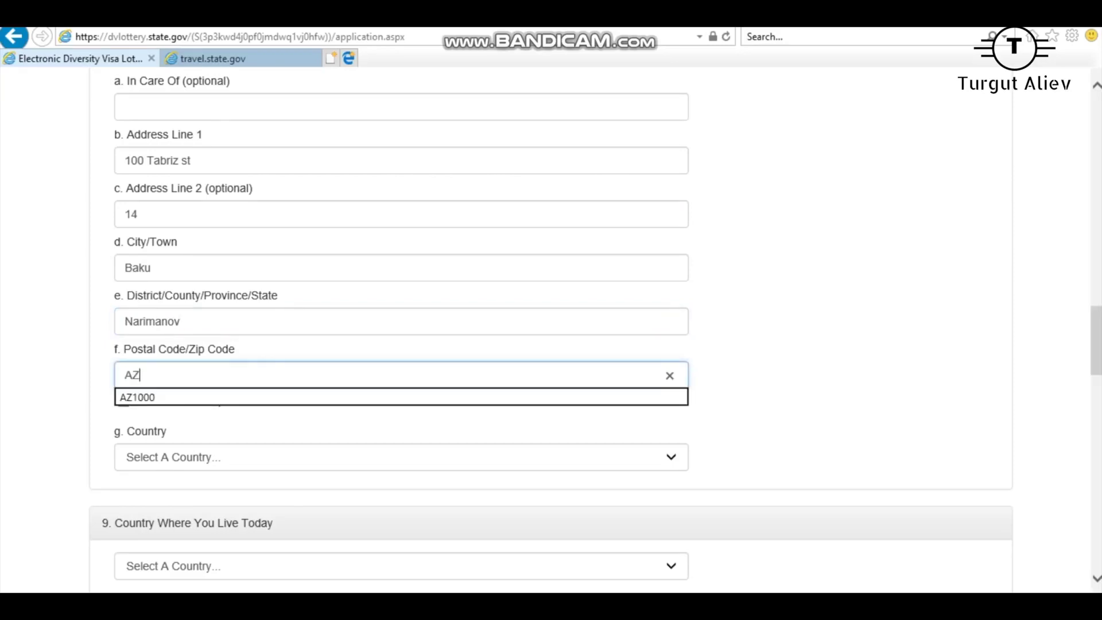
text(10)
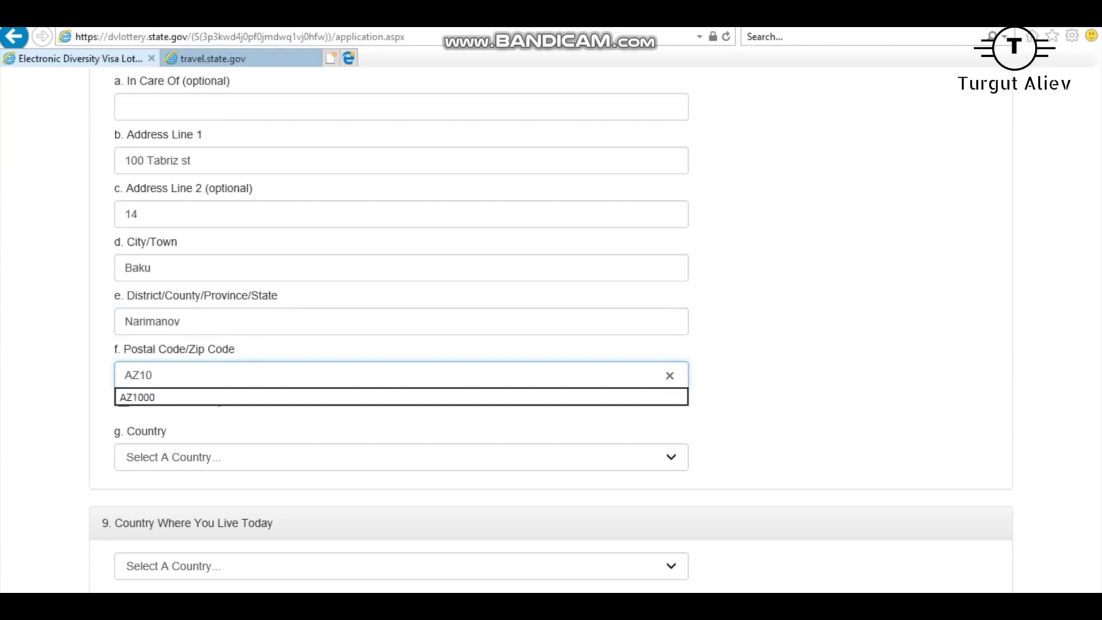
text(52)
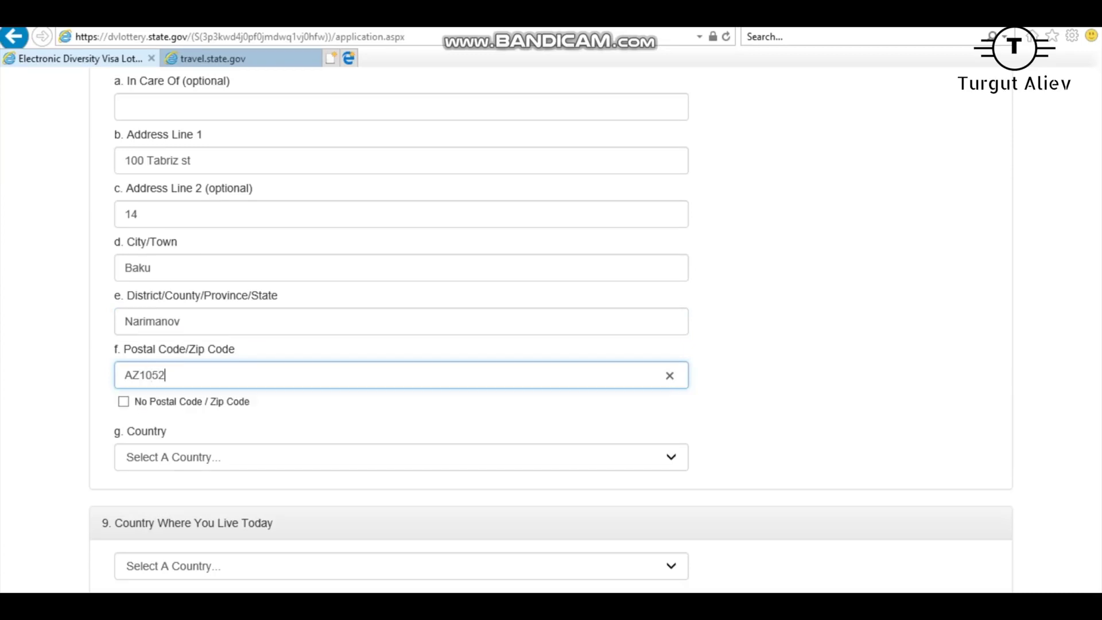
scroll(551, 330, down, 2)
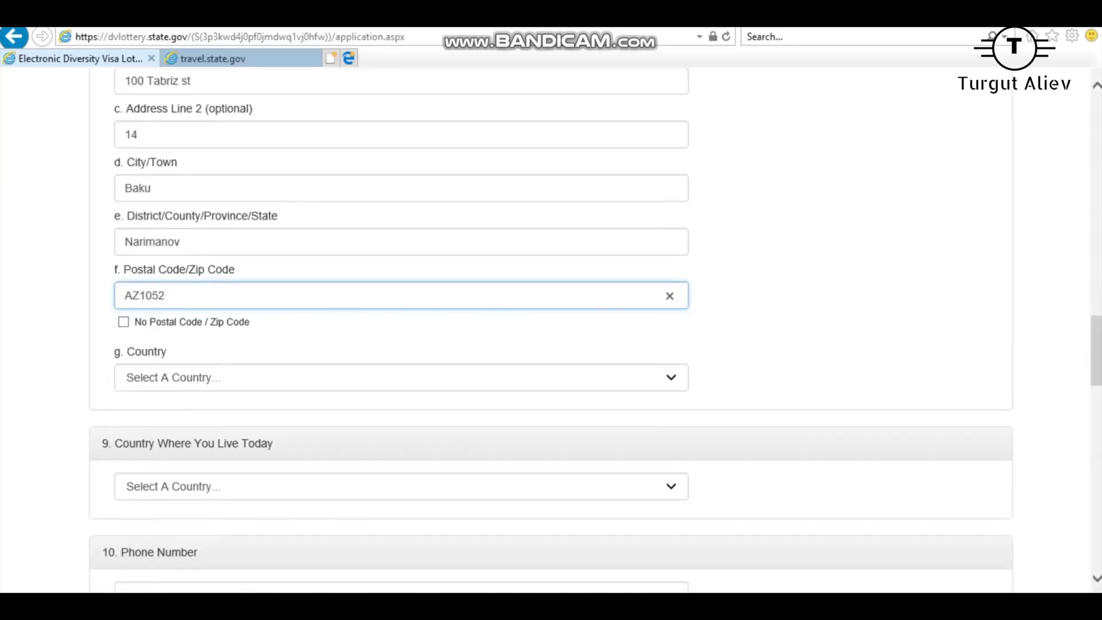
key(ctrl+a)
key(Tab)
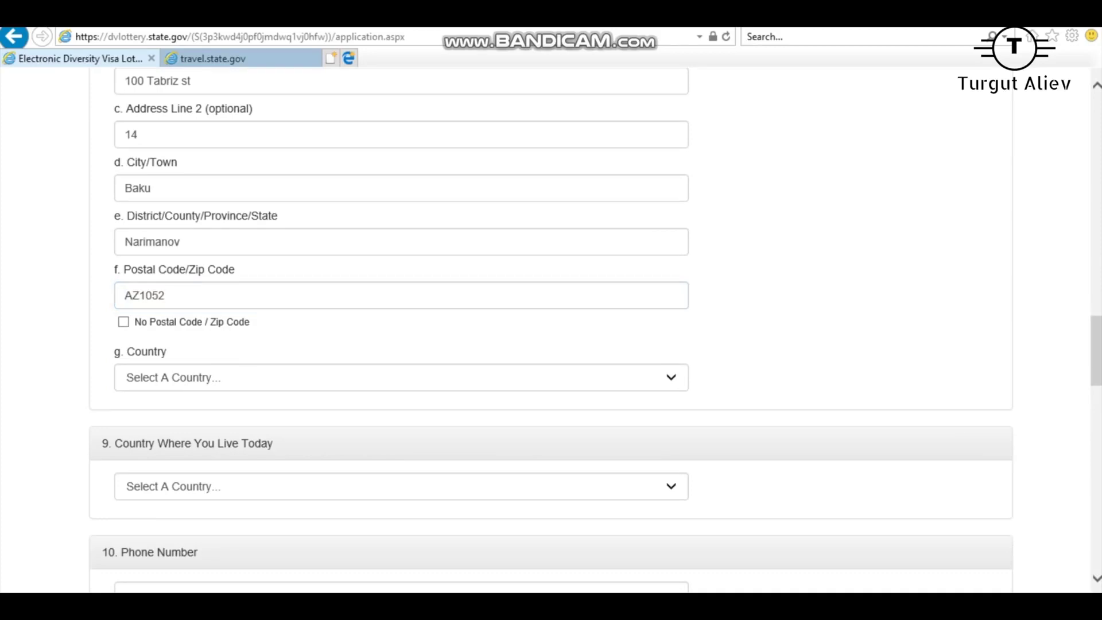
Set the mailing address country to Azerbaijan.
click(158, 296)
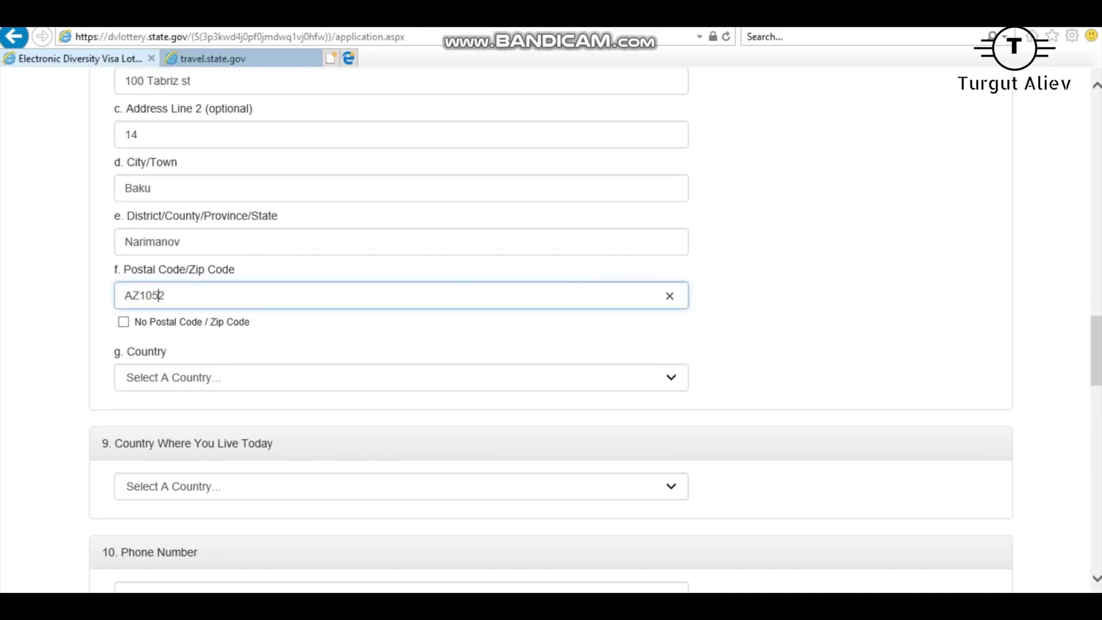
key(Tab)
key(Tab)
key(alt+Down)
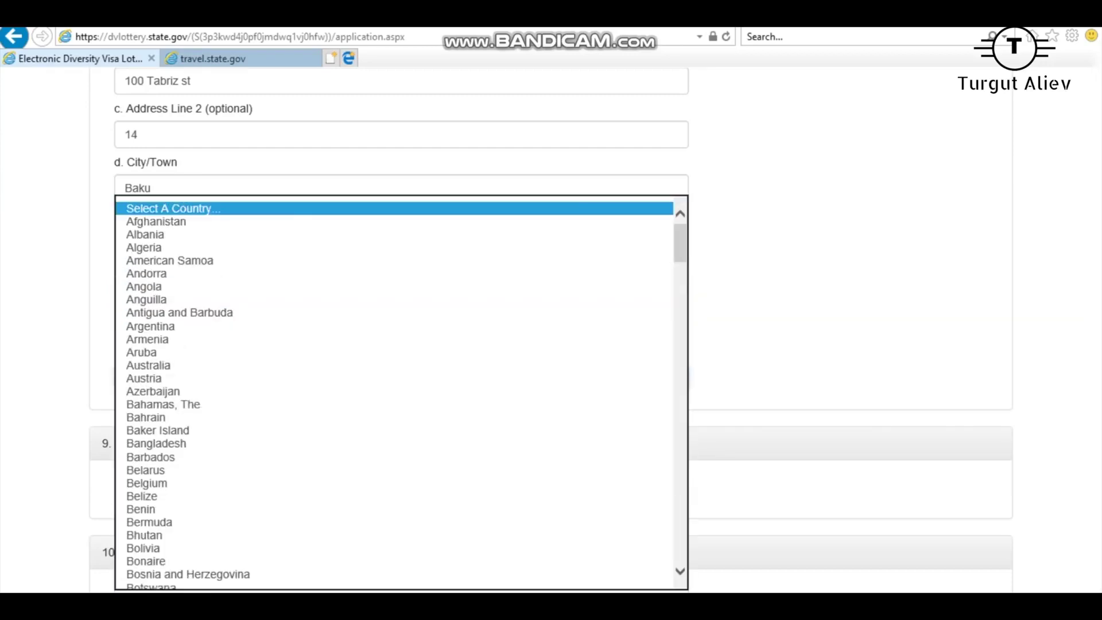
text(az)
key(Return)
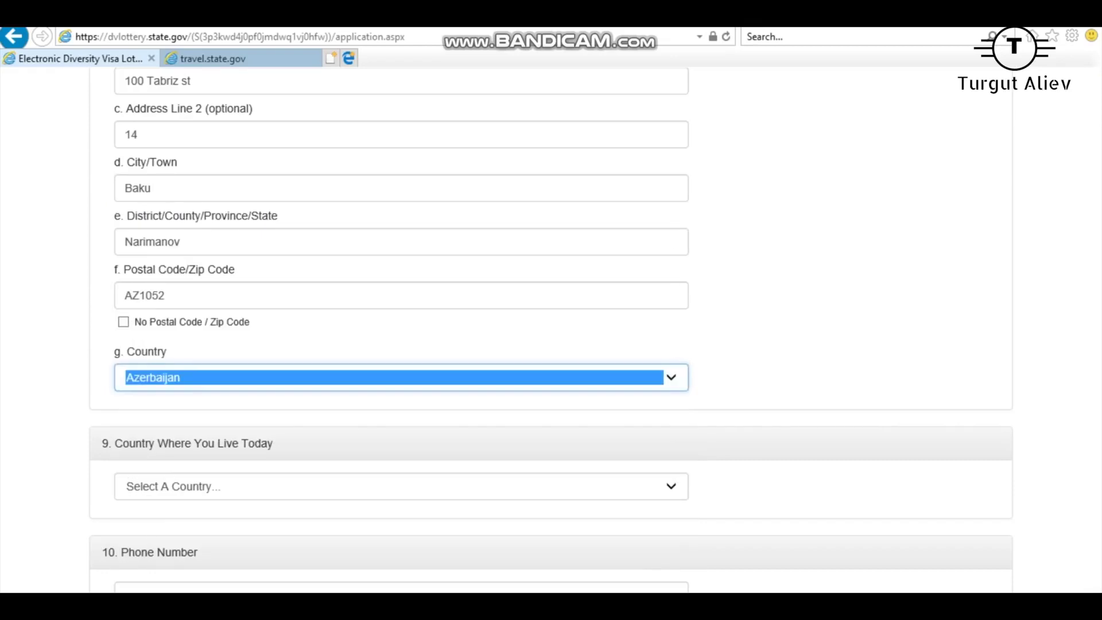
Set Country Where You Live Today to Azerbaijan.
scroll(551, 330, down, 3)
key(Tab)
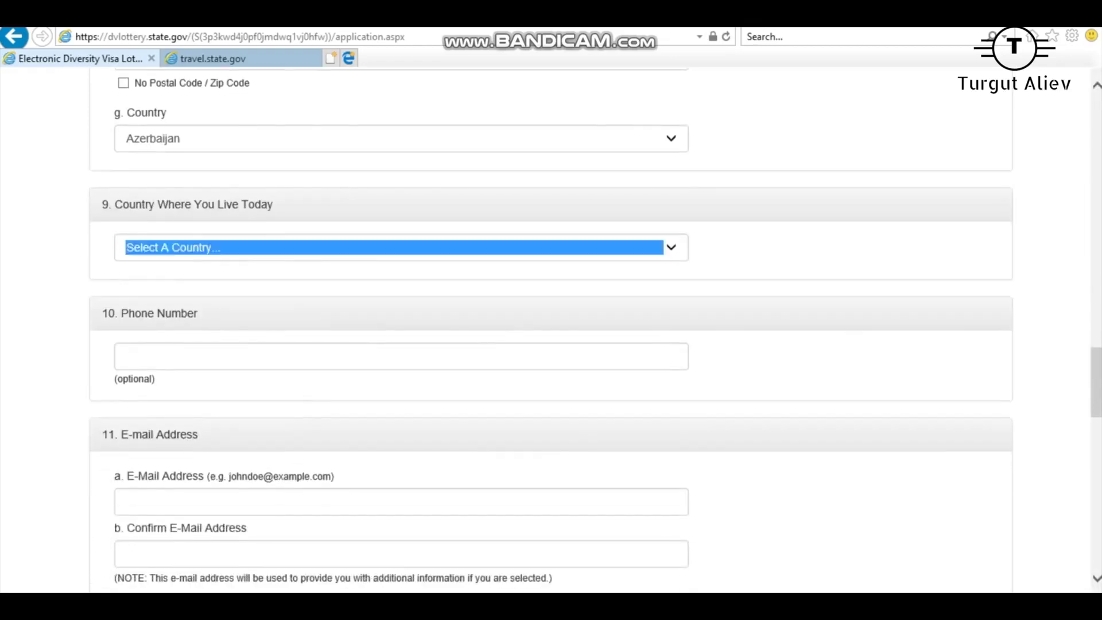
key(alt+Down)
key(Escape)
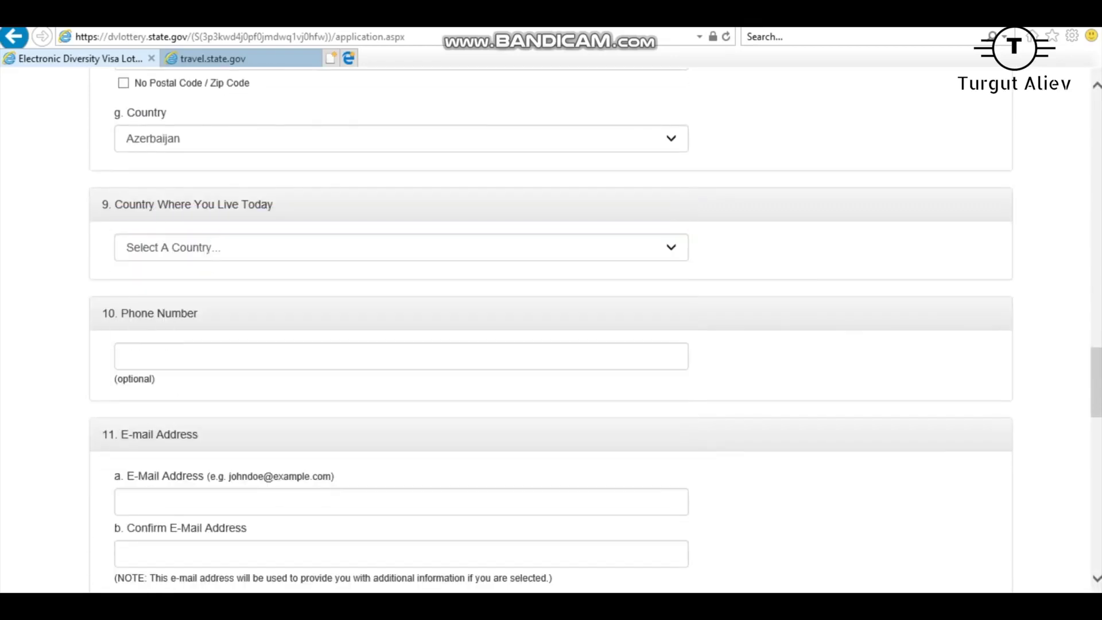
mouse_move(102, 204)
mouse_down()
mouse_move(274, 205)
mouse_move(102, 205)
mouse_up()
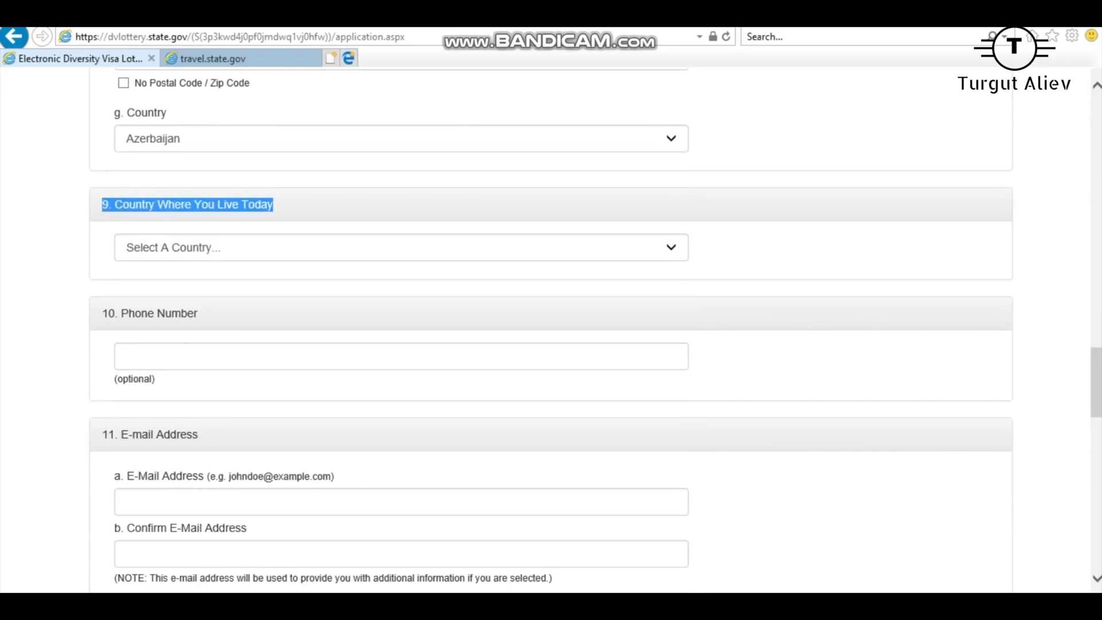
click(401, 247)
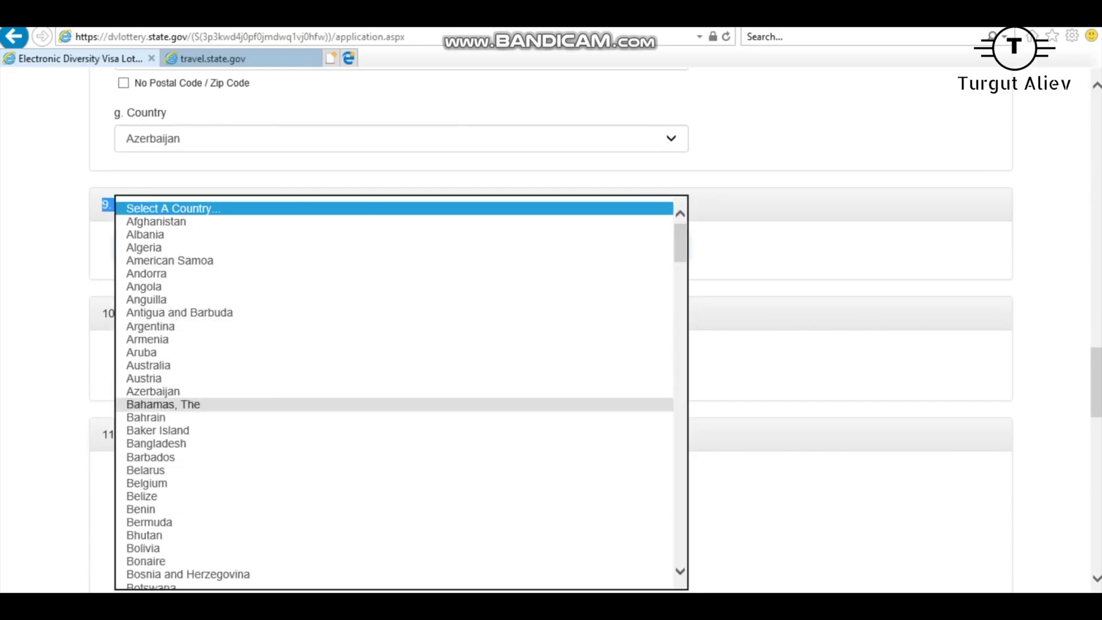
click(229, 391)
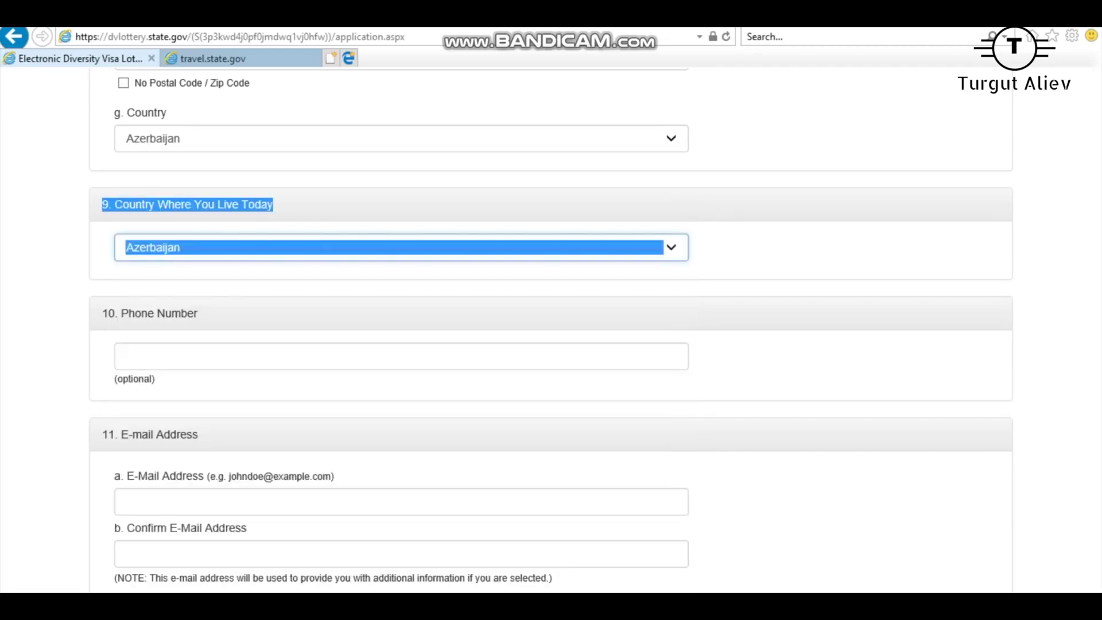
scroll(551, 333, down, 1)
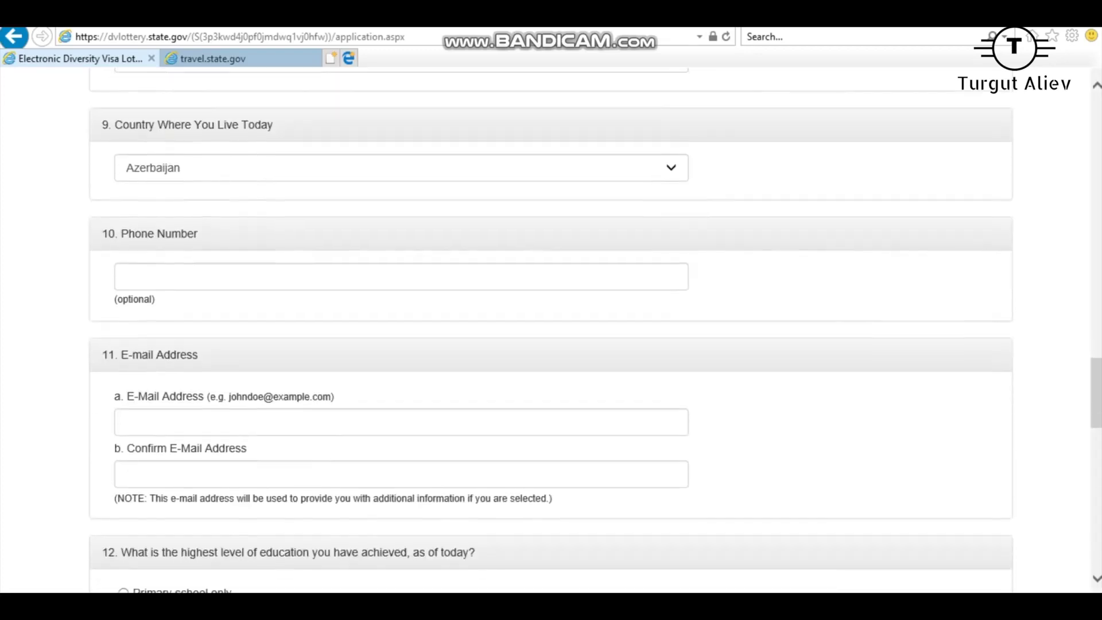
Enter the entrant's phone number, correcting the mistyped digits.
click(287, 277)
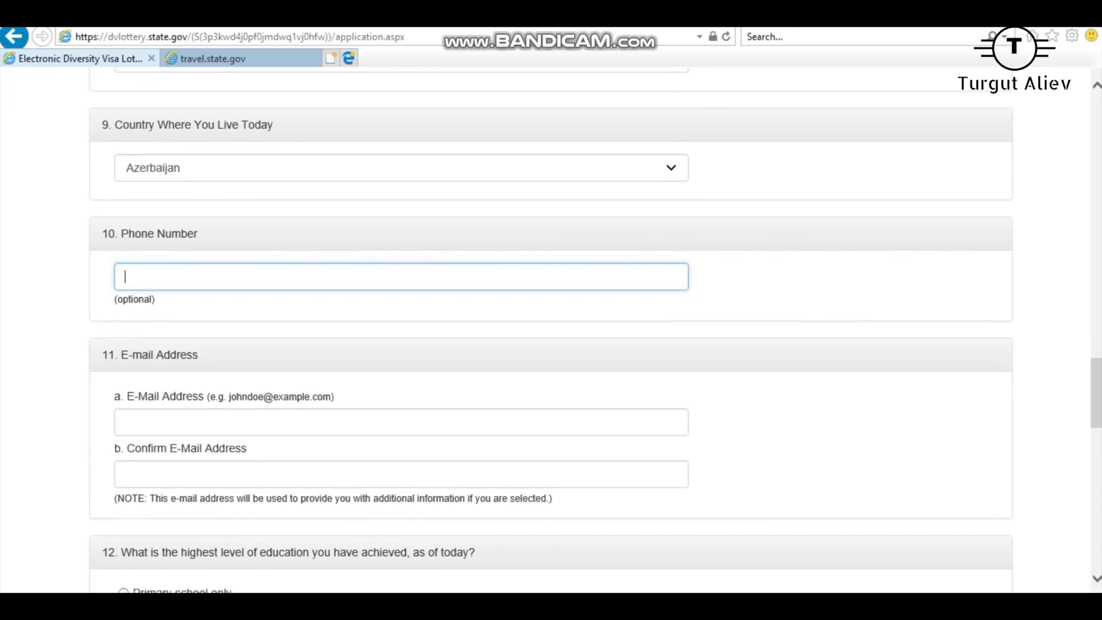
text(12)
key(BackSpace)
key(BackSpace)
text(345858947)
key(BackSpace)
scroll(552, 331, down, 4)
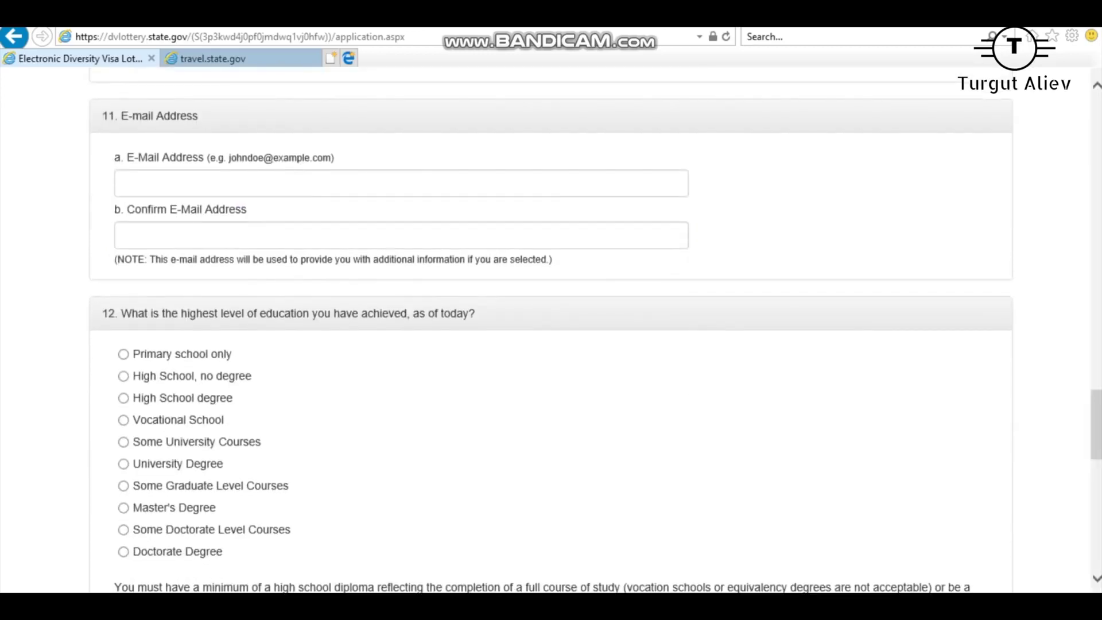
Enter the entrant's e-mail address in field 11a and again in the confirmation field.
click(125, 183)
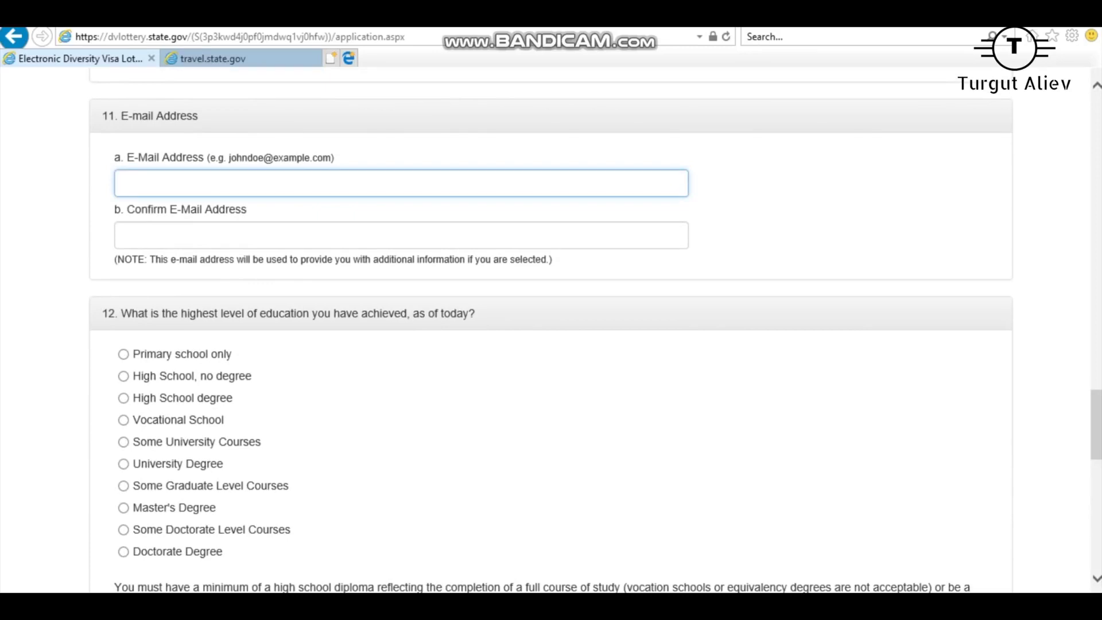
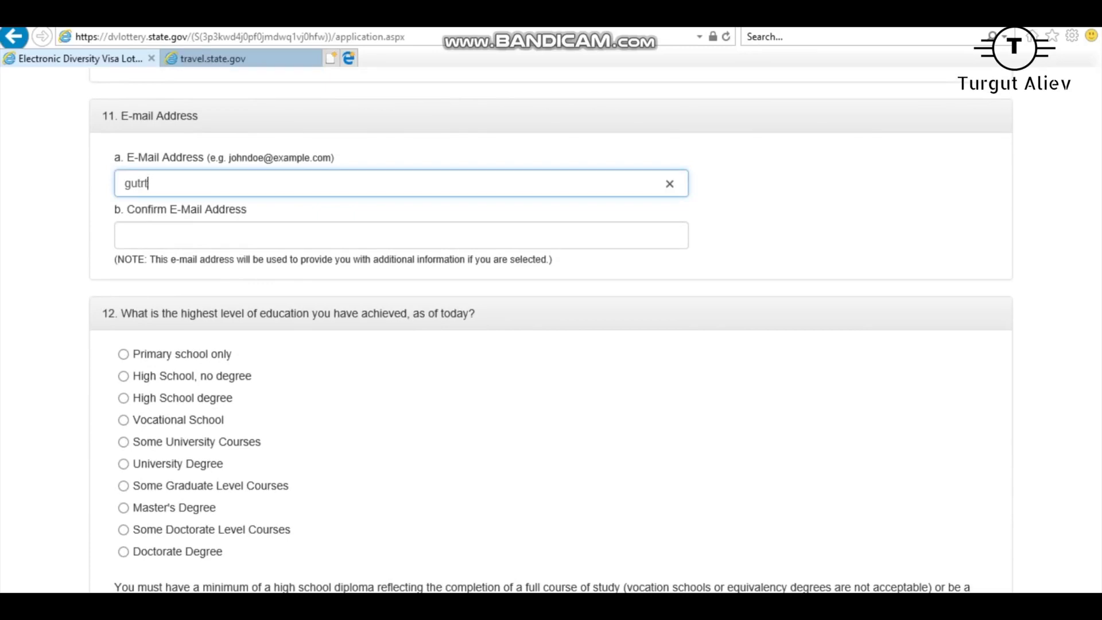
click(402, 235)
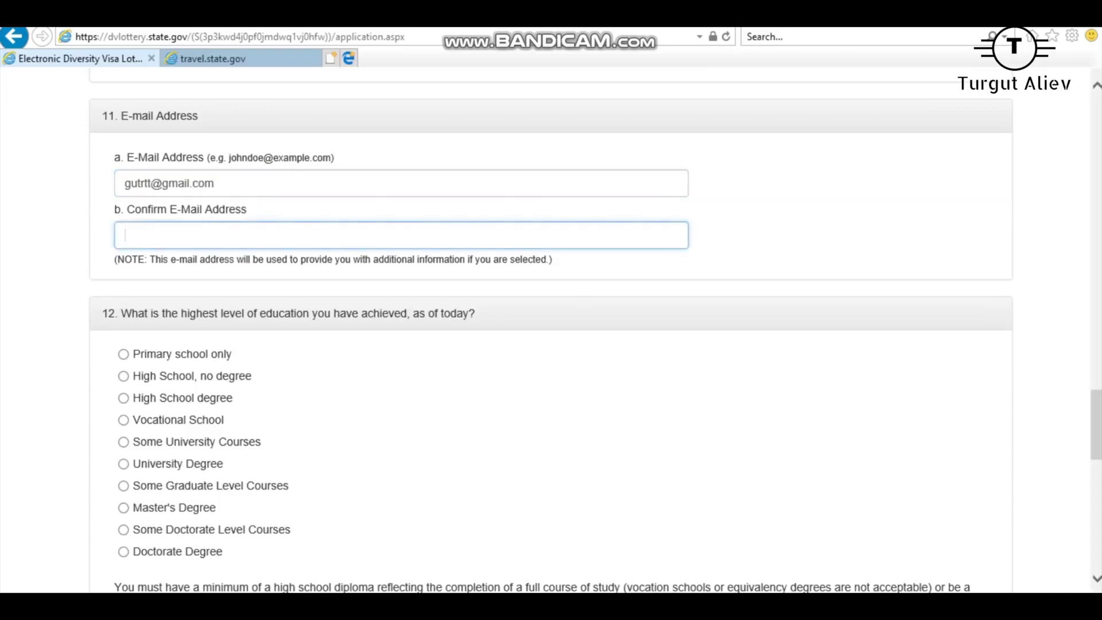
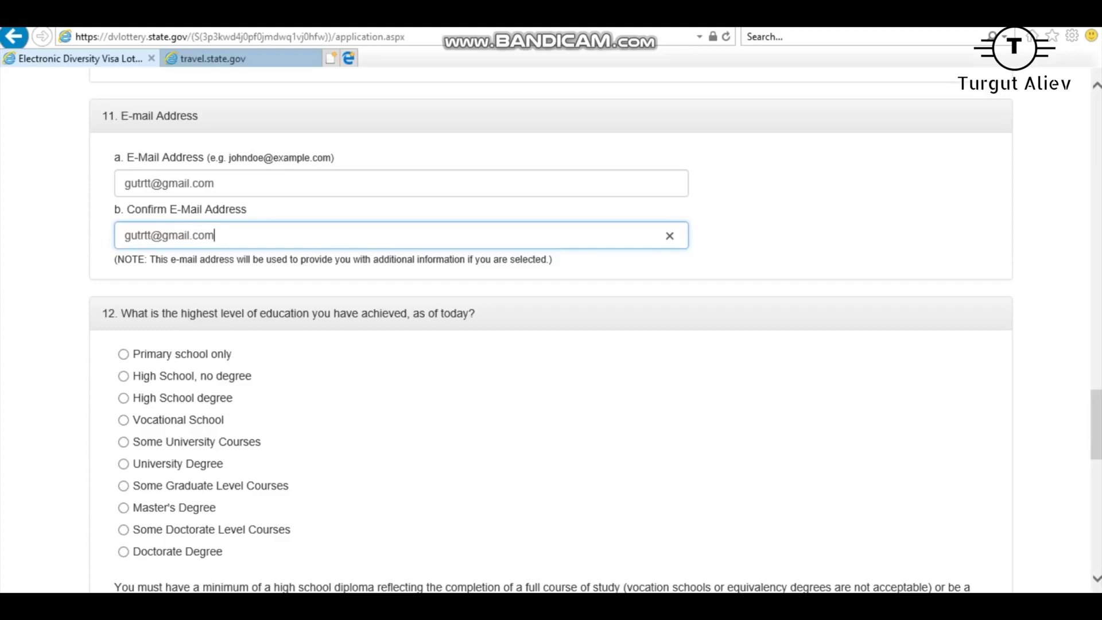
Recheck the first e-mail address against the confirmation, ending in the Confirm E-Mail field.
drag(114, 152, 247, 212)
click(215, 183)
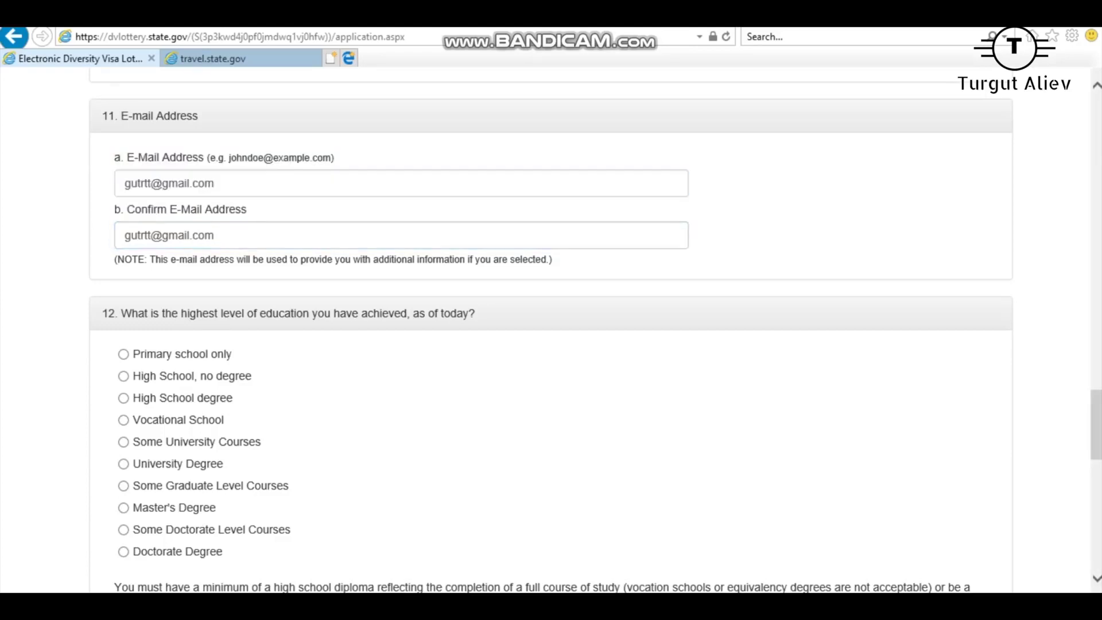
key(ctrl+a)
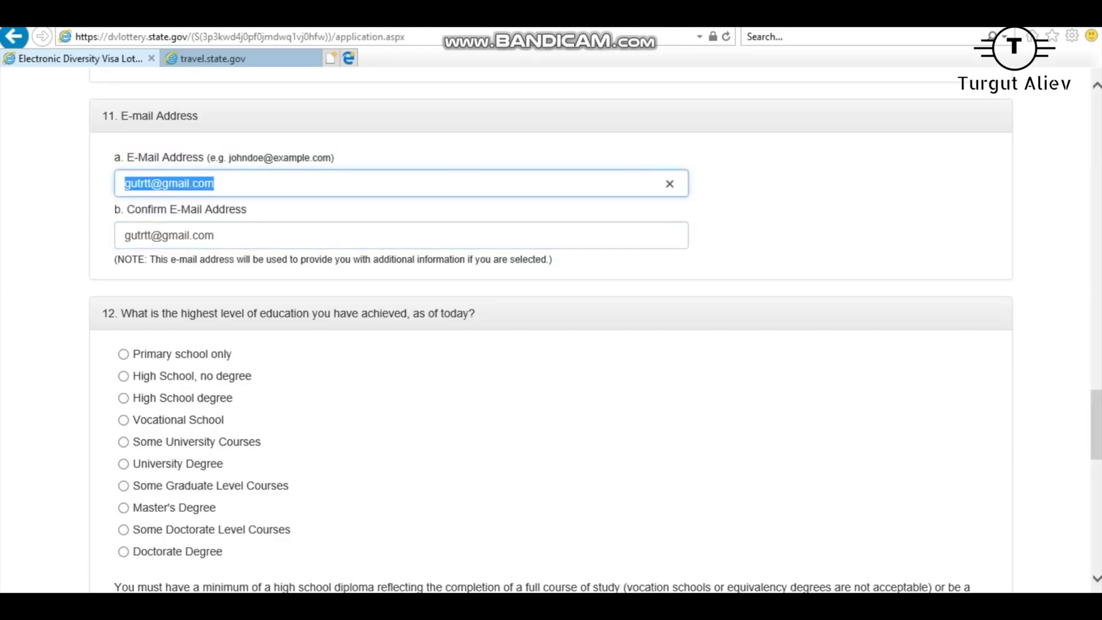
key(Tab)
key(shift+Tab)
key(End)
key(ctrl+shift+Left)
key(shift+Home)
key(Tab)
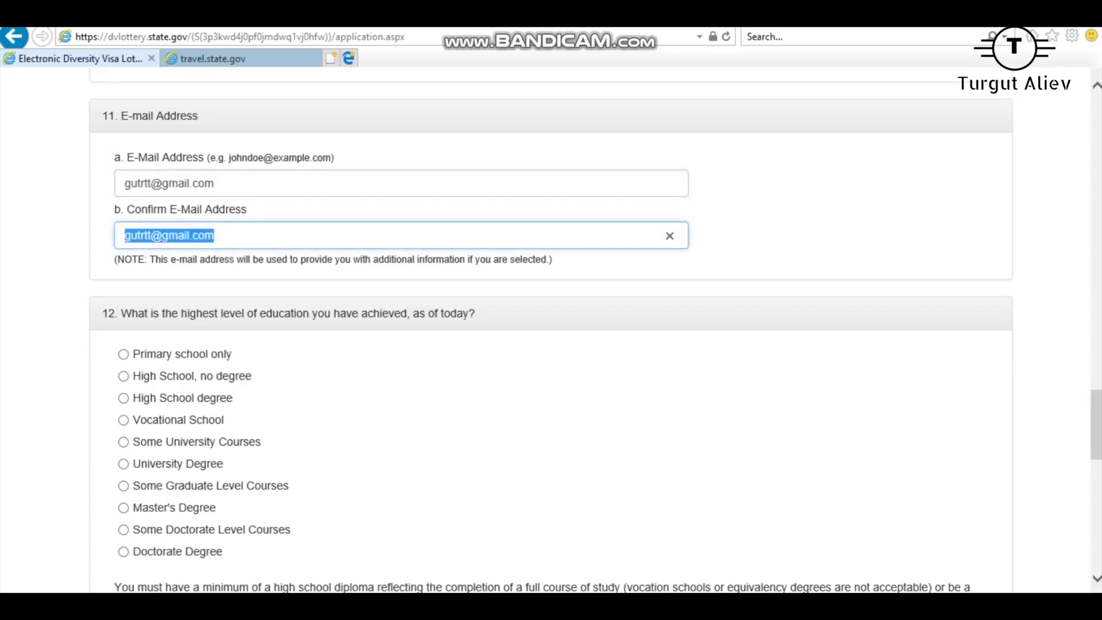
key(shift+Tab)
click(189, 183)
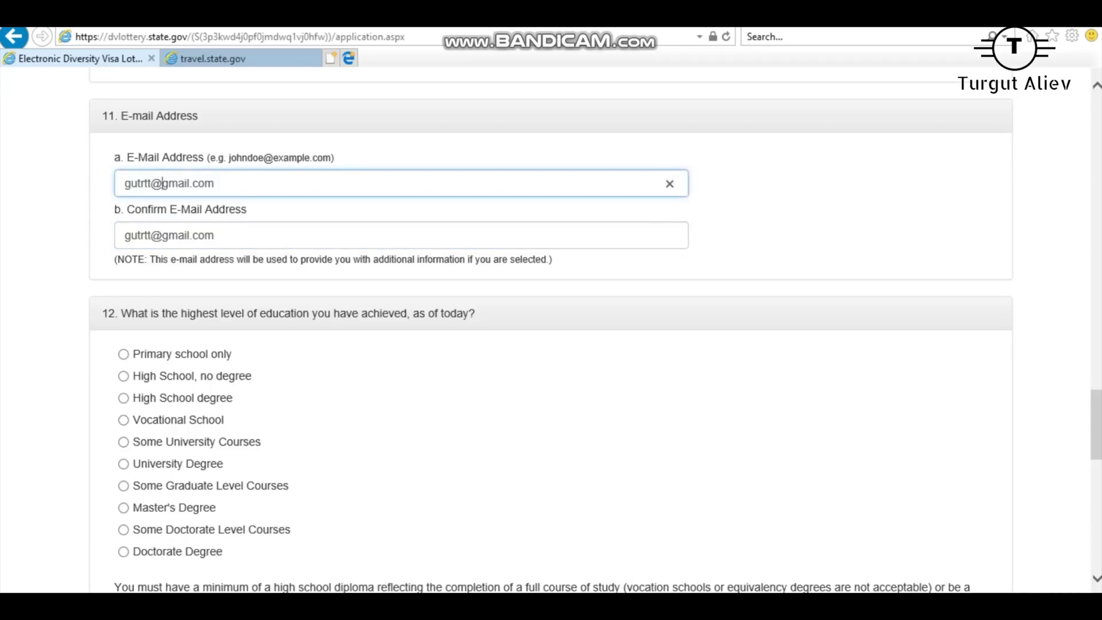
key(shift+Home)
key(Tab)
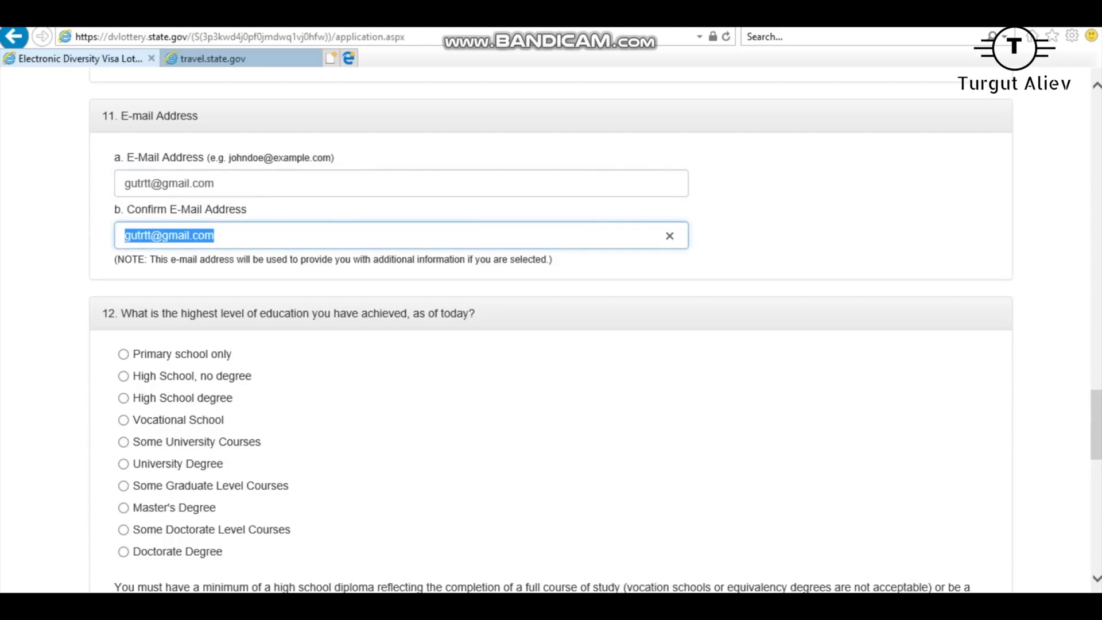
Read question 12 and try the Primary school through Vocational School education options.
scroll(552, 331, down, 3)
scroll(551, 331, up, 1)
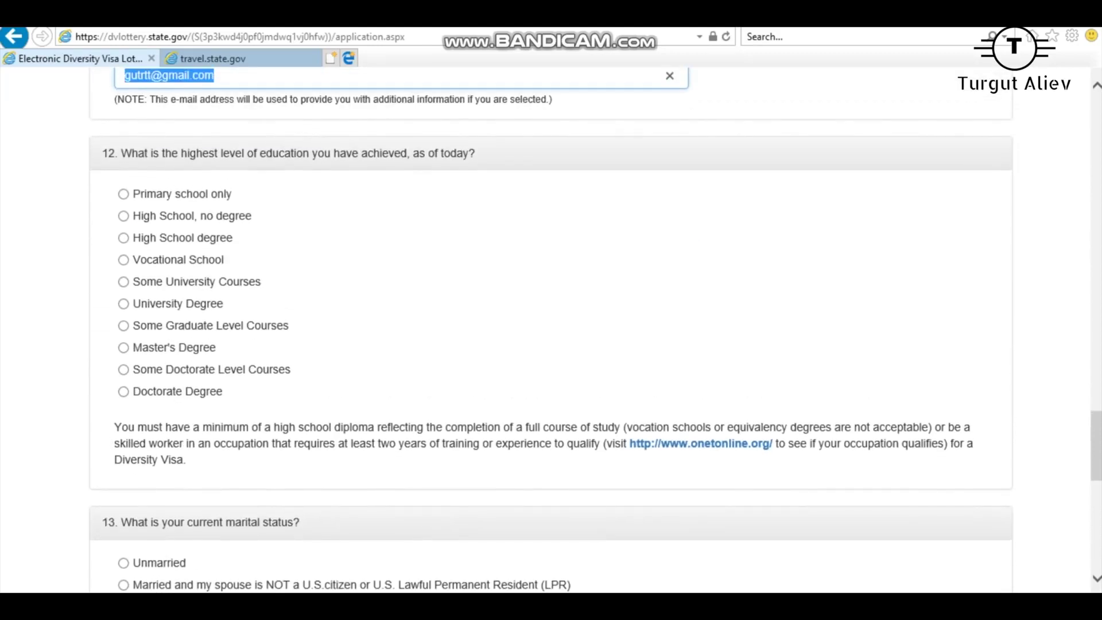
drag(122, 153, 476, 153)
click(475, 153)
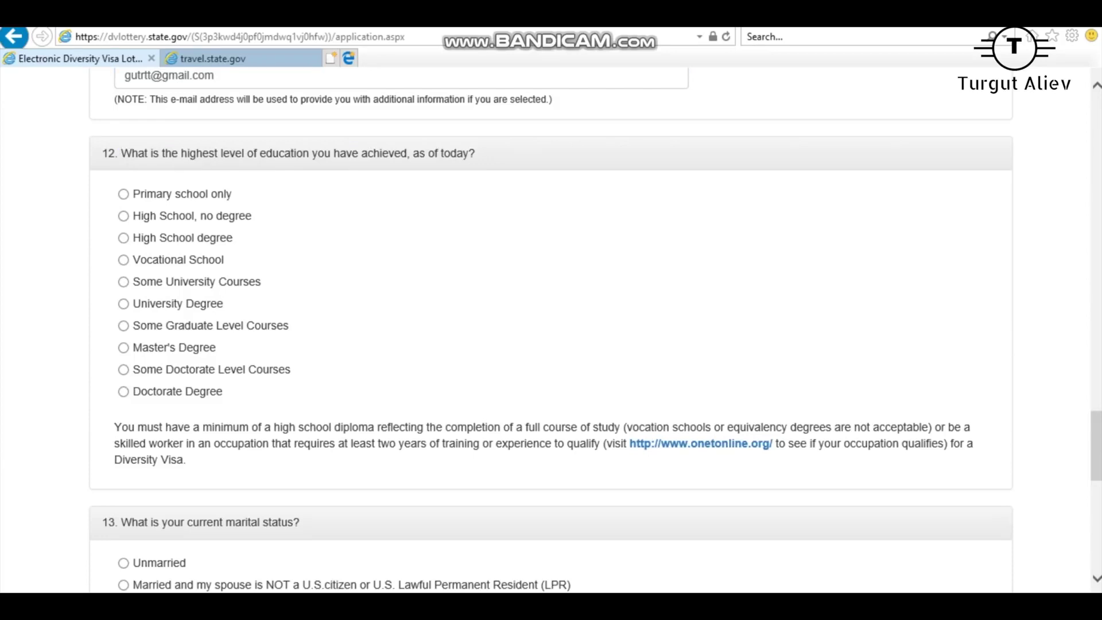
click(123, 194)
click(124, 216)
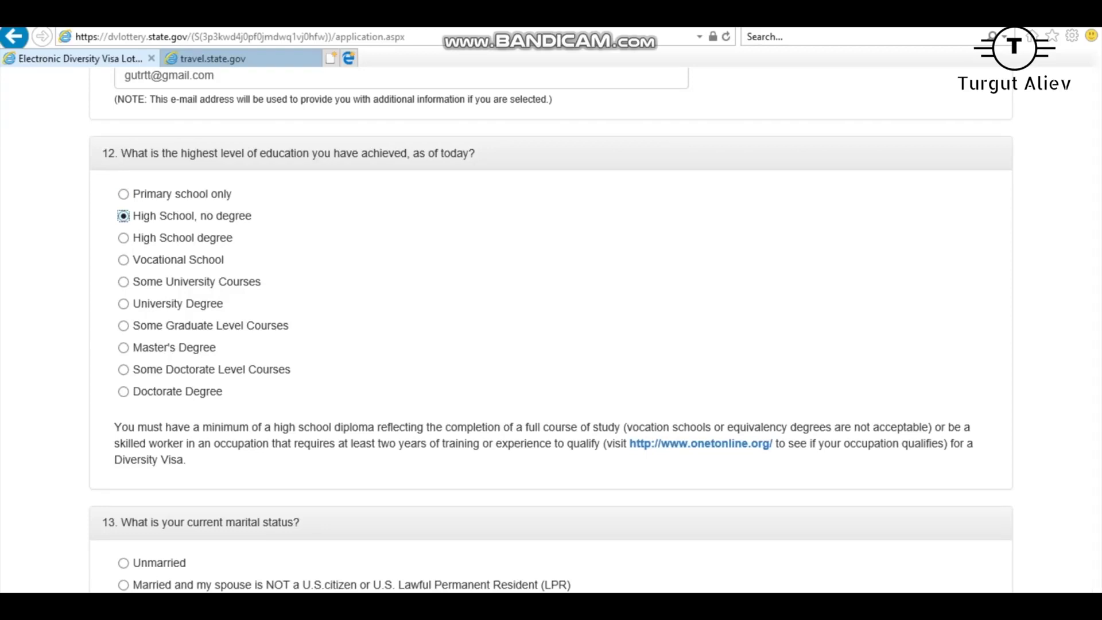
click(123, 238)
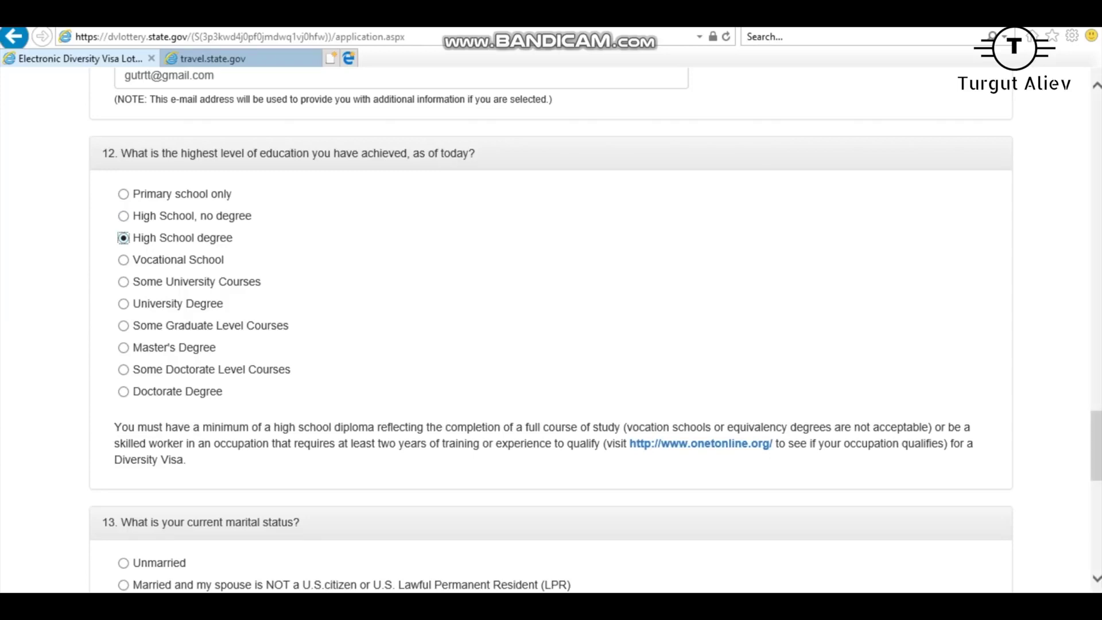
click(123, 259)
click(123, 237)
Try the university and graduate options, finally leaving Doctorate Degree selected.
click(124, 281)
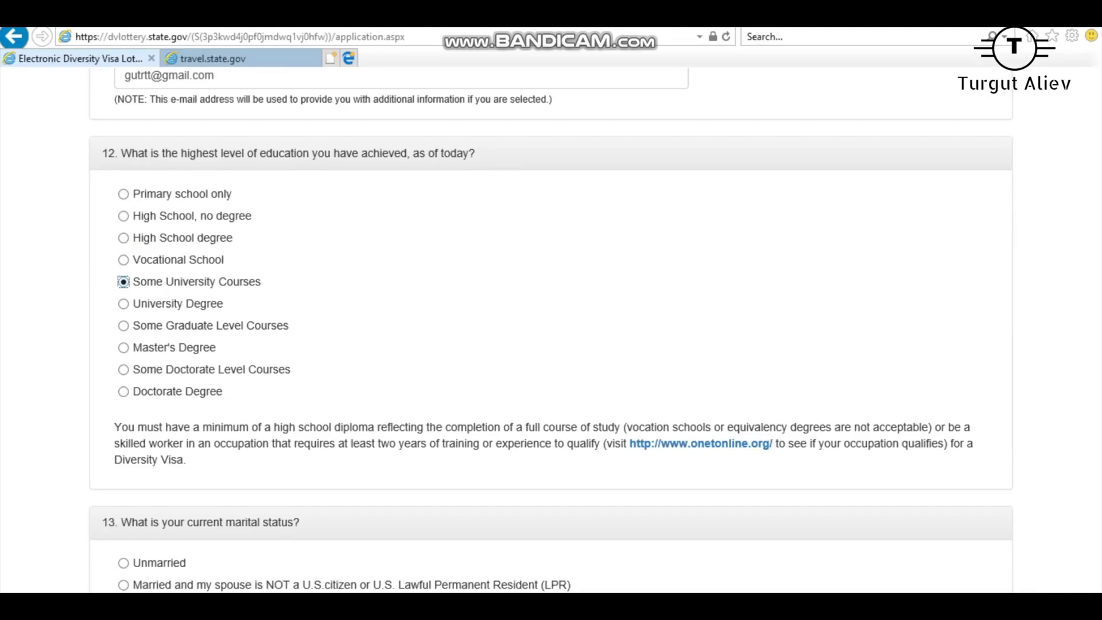
click(124, 303)
click(123, 326)
click(124, 348)
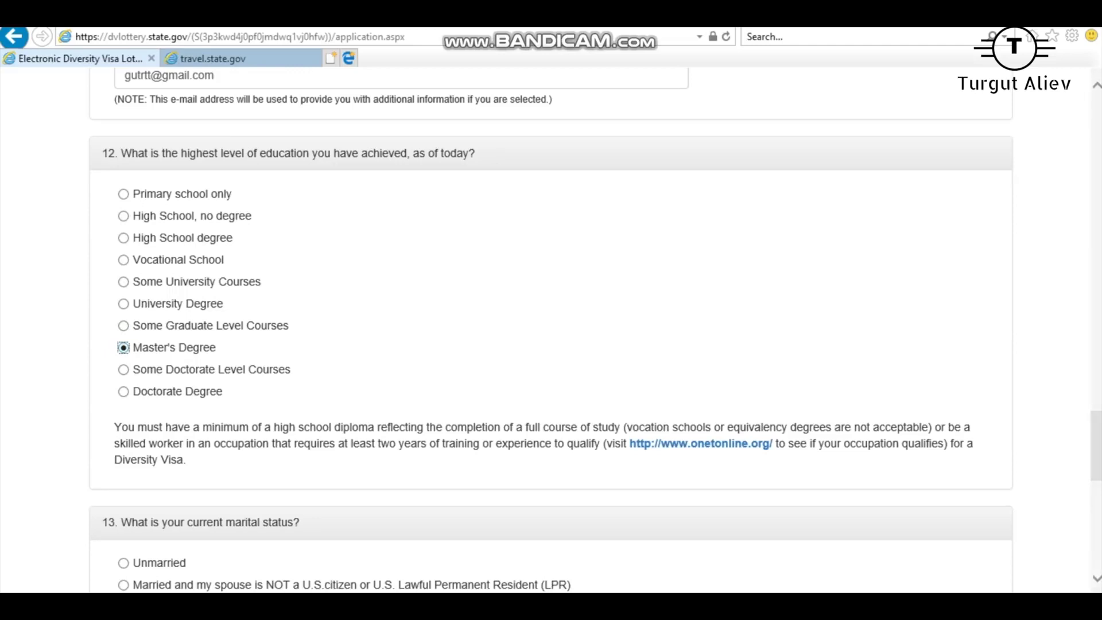
click(123, 369)
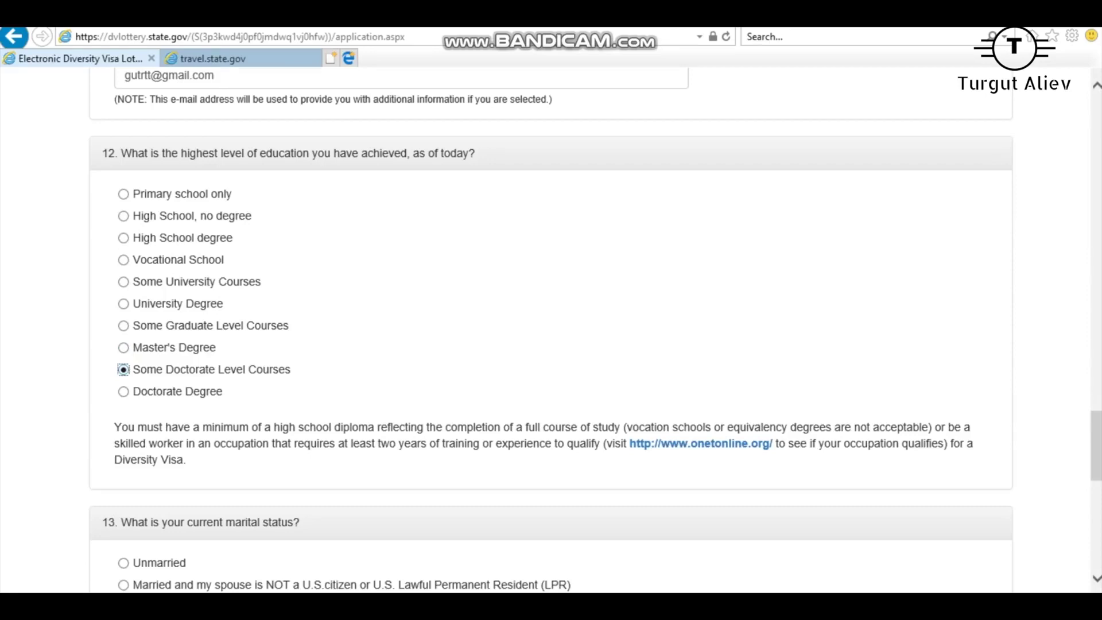
click(123, 391)
click(123, 369)
click(124, 392)
scroll(552, 328, down, 8)
Try each marital status option from Unmarried through Legally Separated.
scroll(551, 328, up, 4)
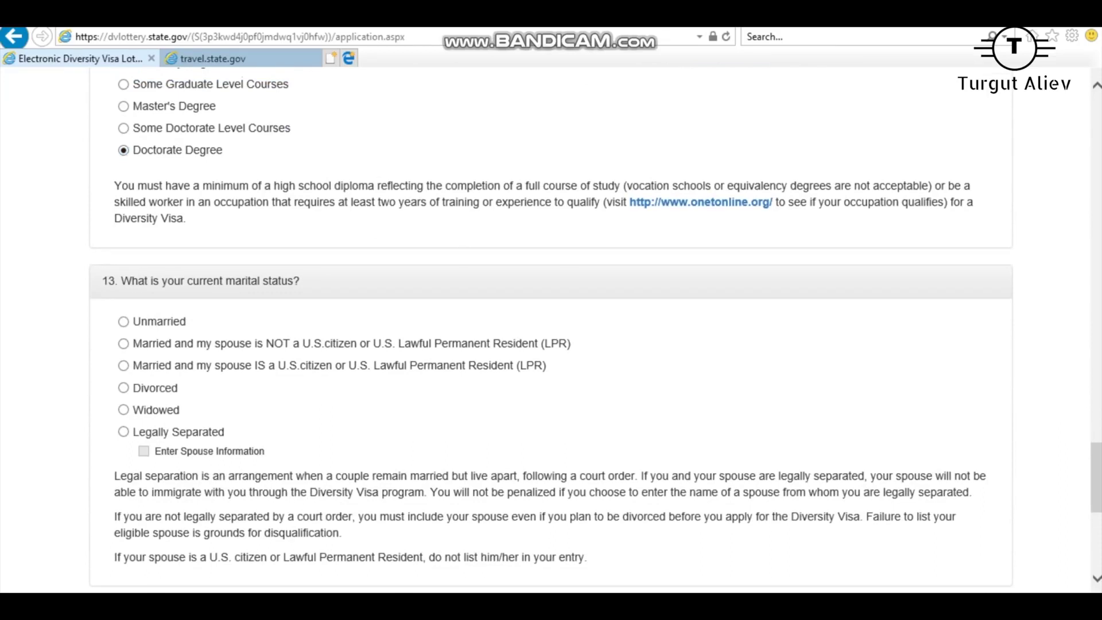
click(124, 322)
click(123, 344)
click(123, 366)
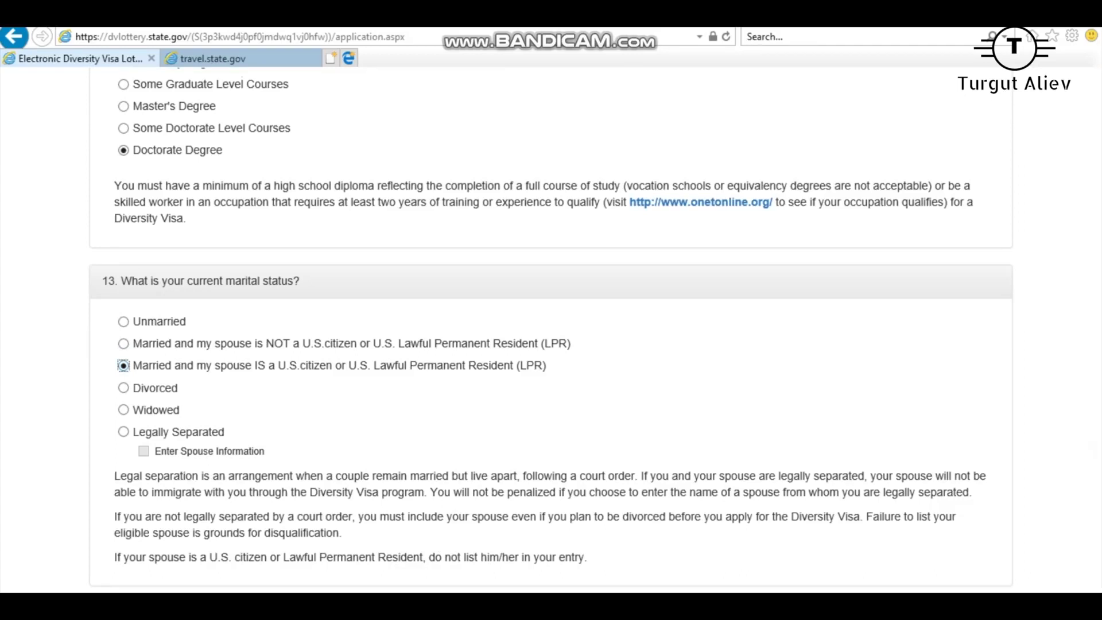
click(123, 388)
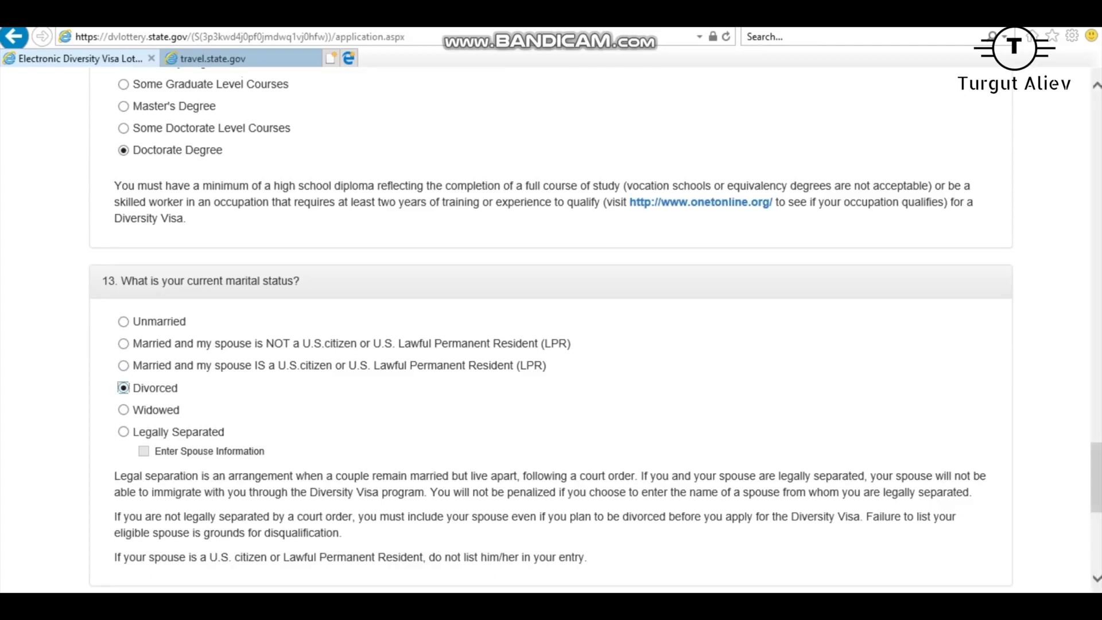
click(124, 410)
click(124, 388)
click(123, 410)
click(123, 432)
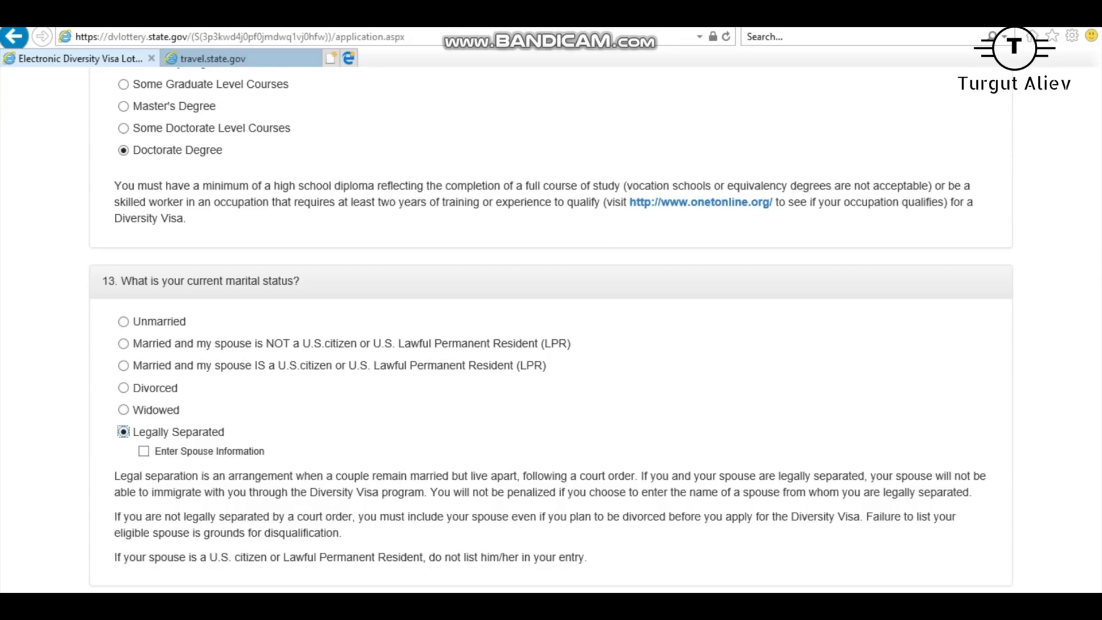
Settle the marital status on Divorced after briefly returning to Legally Separated.
scroll(551, 333, down, 3)
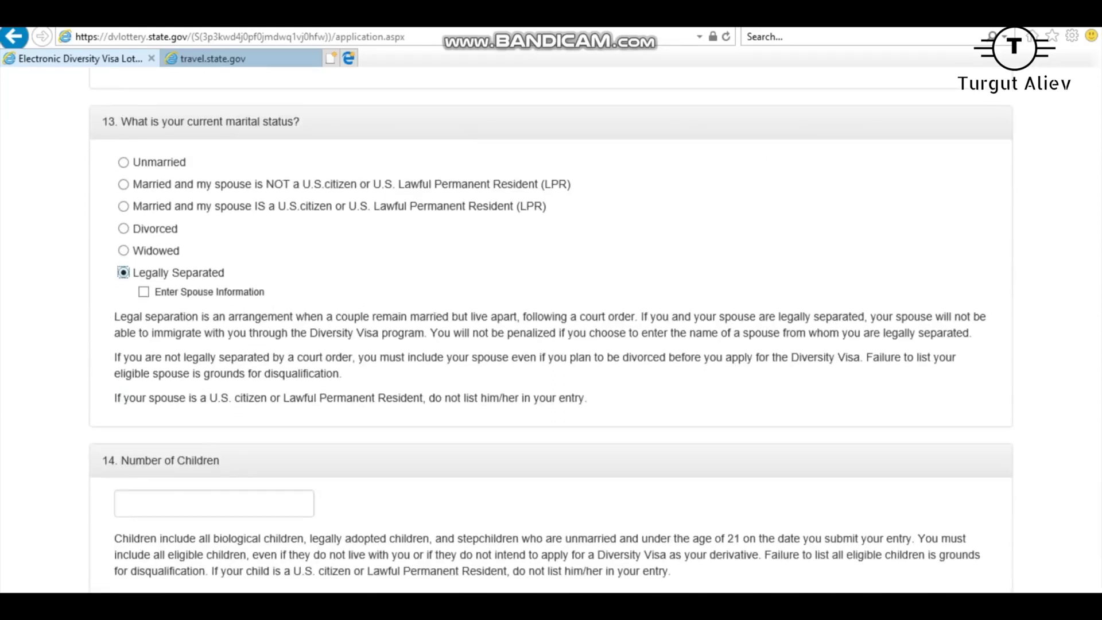
click(123, 229)
click(123, 273)
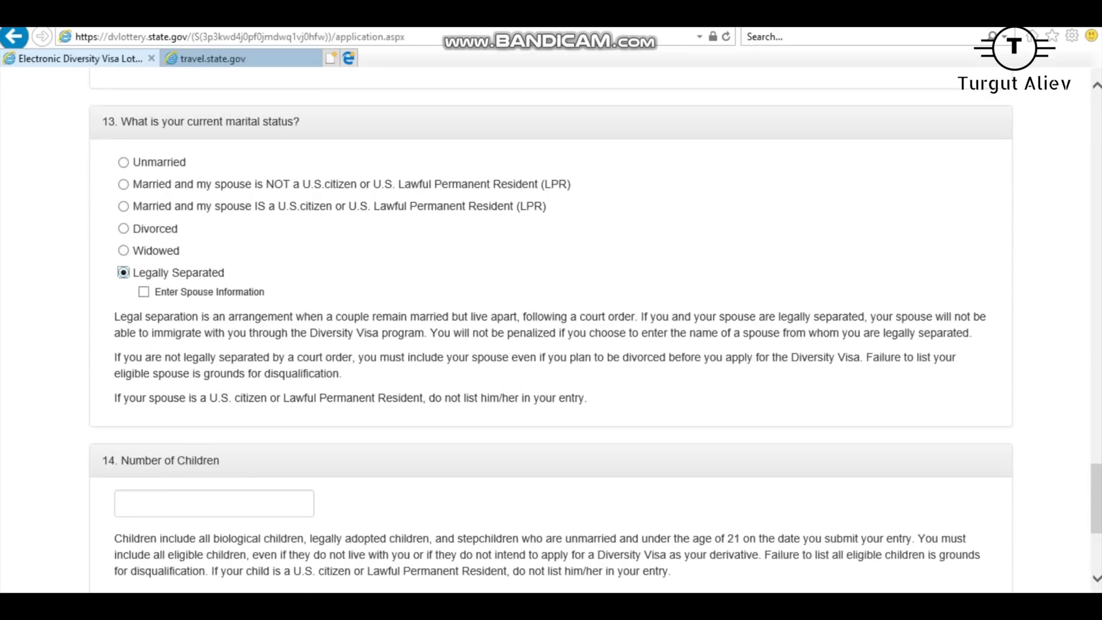
click(124, 229)
Mark married to a non-U.S. citizen, enter 1 child, and continue to Part Two.
scroll(552, 328, down, 4)
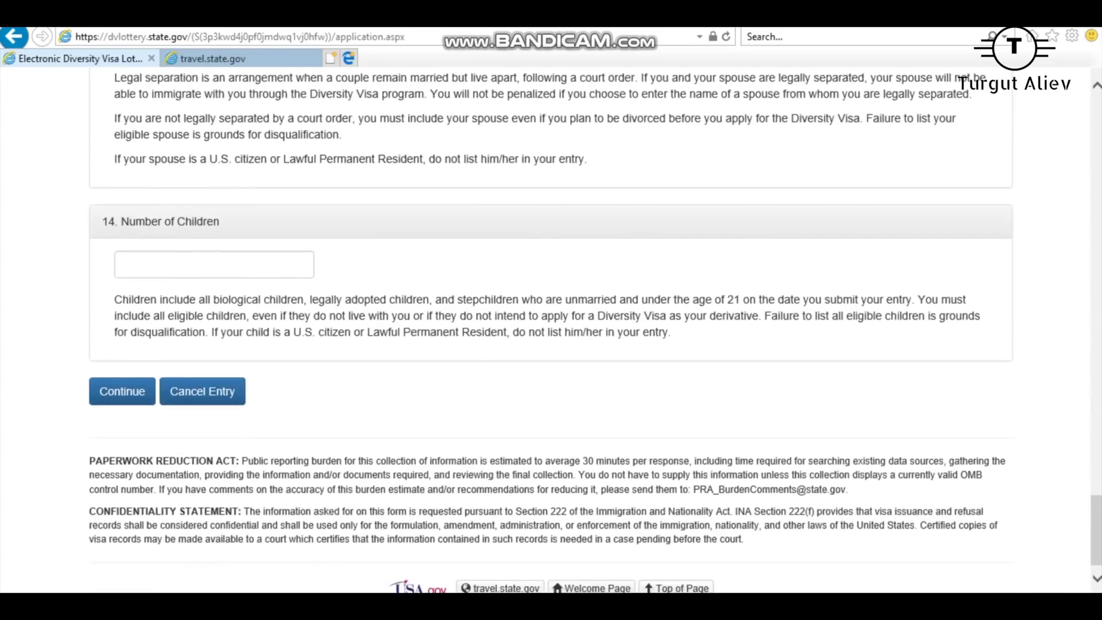
scroll(551, 327, up, 7)
click(123, 339)
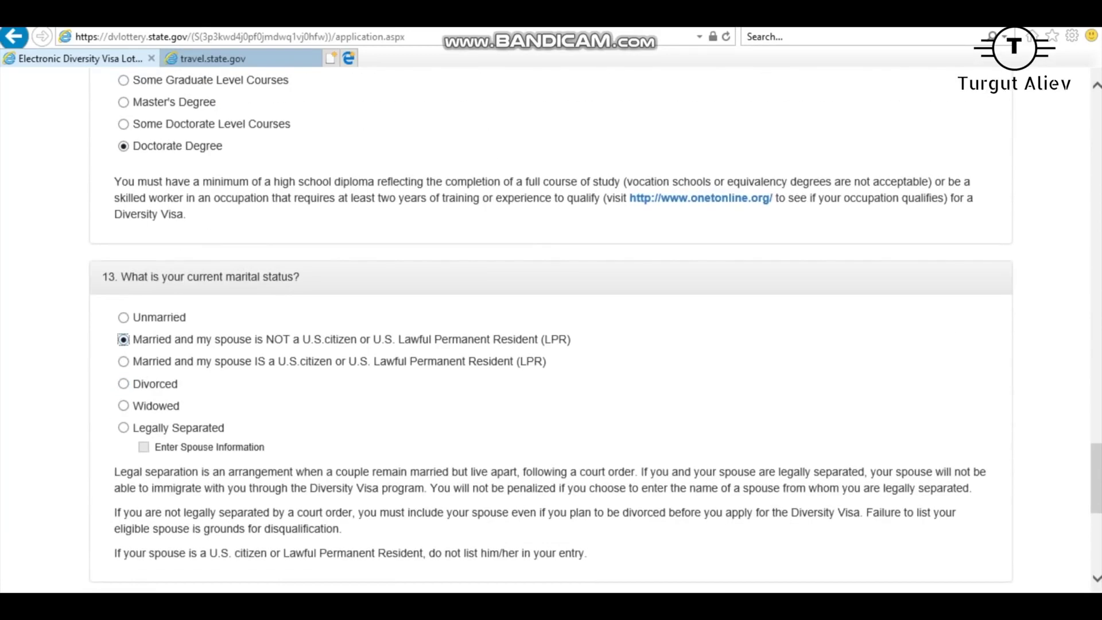
scroll(551, 328, down, 4)
click(213, 419)
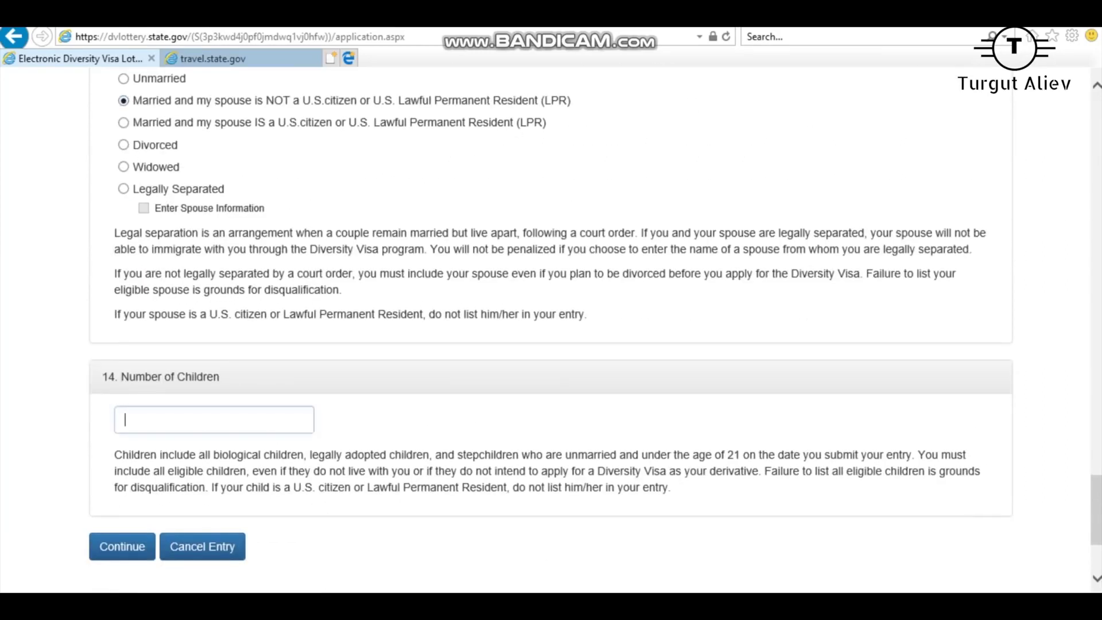
text(1)
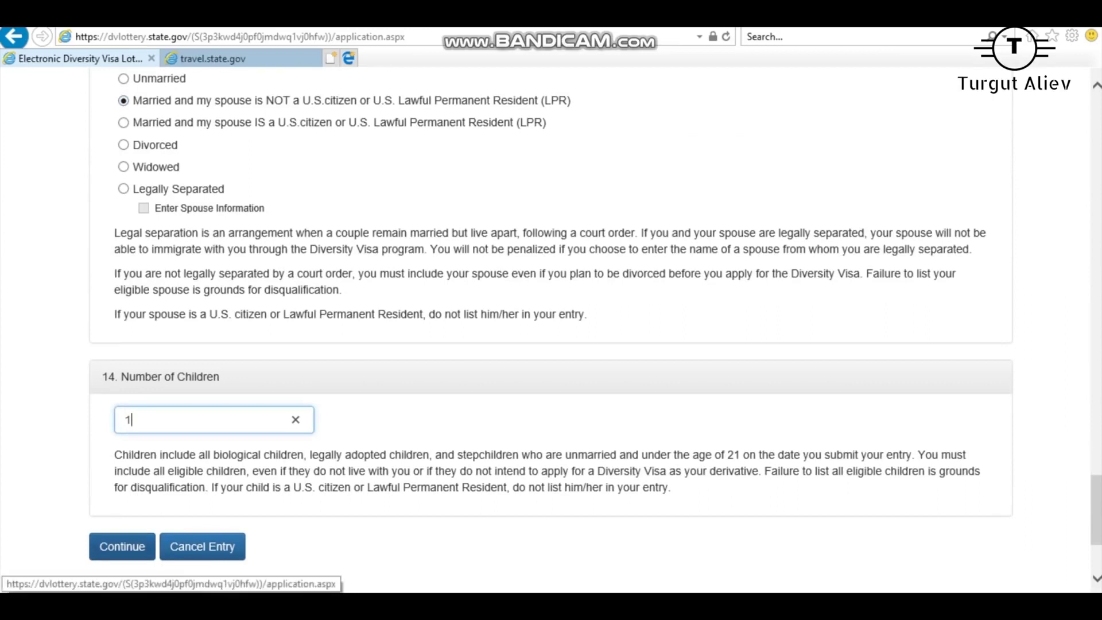
click(122, 547)
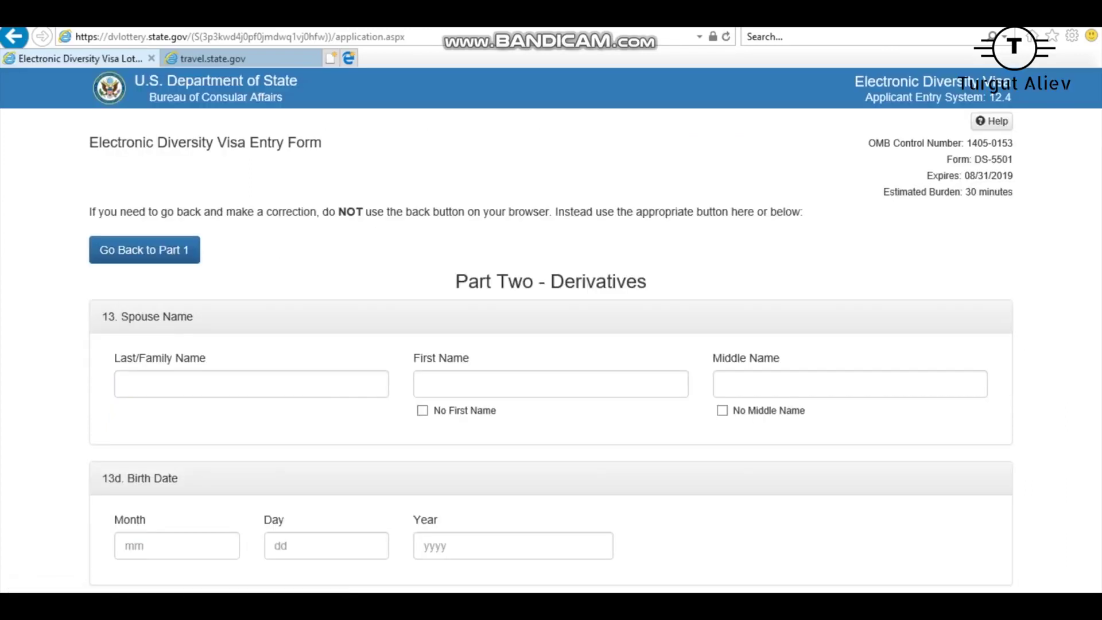
Go back to Part One and change the marital status to Unmarried.
click(144, 250)
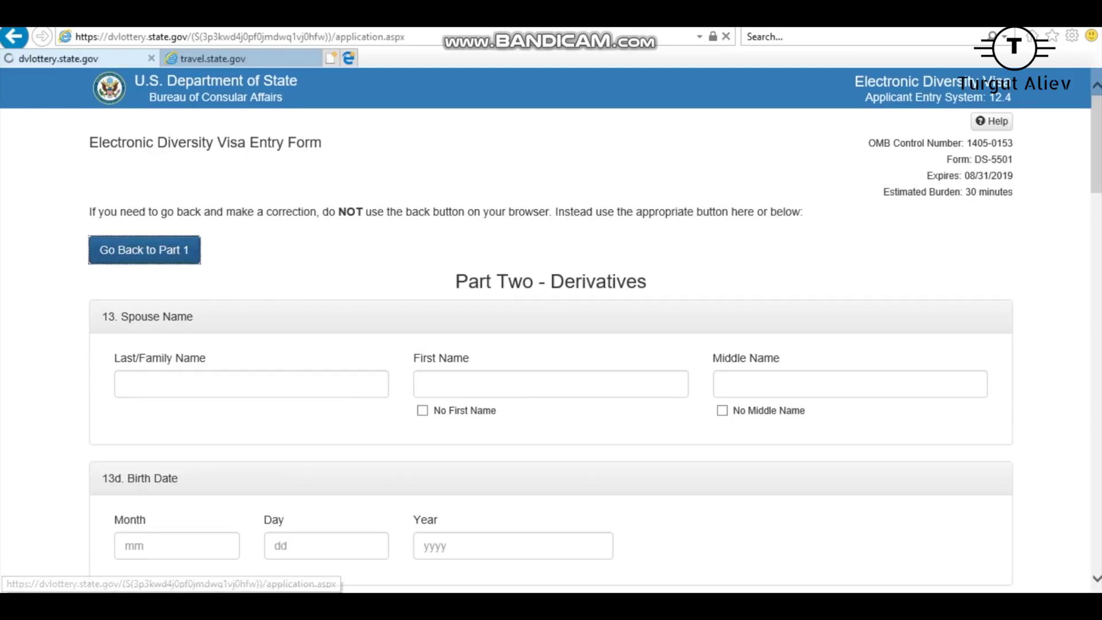
scroll(552, 345, down, 2)
scroll(551, 331, down, 20)
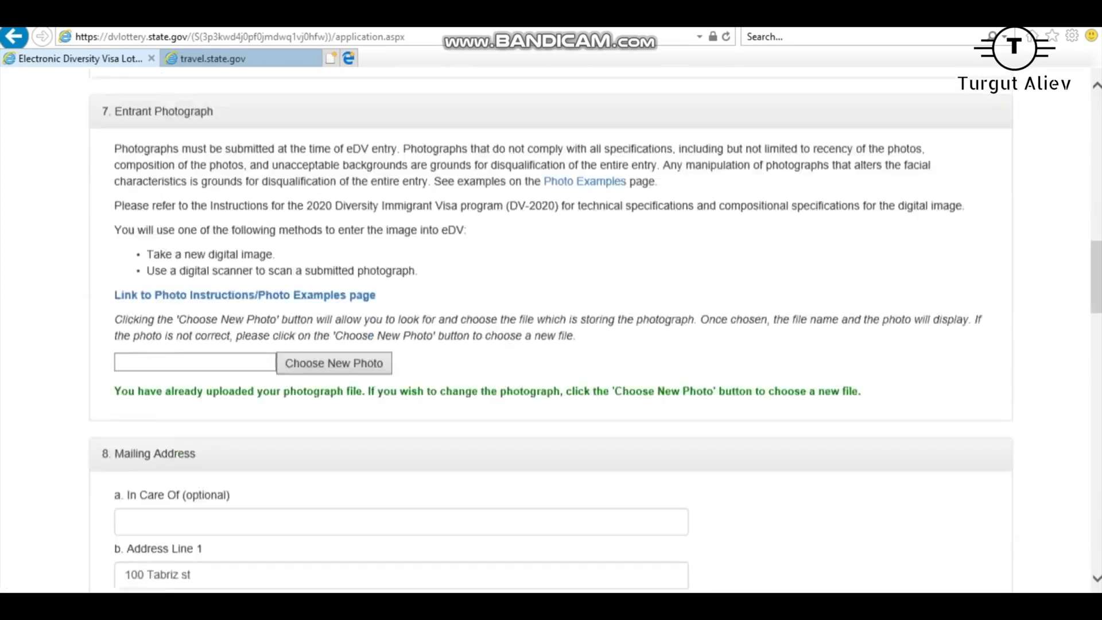
scroll(551, 330, down, 20)
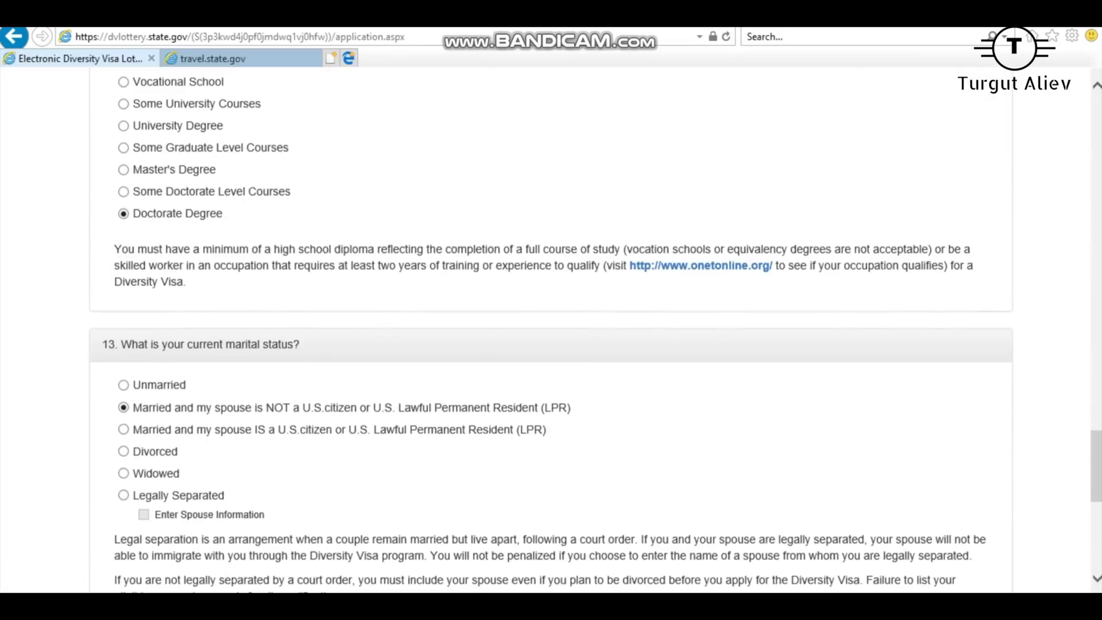
scroll(551, 331, up, 2)
click(123, 142)
Clear the Number of Children value and continue to the entry review page.
scroll(551, 330, down, 3)
double_click(128, 330)
key(BackSpace)
click(123, 457)
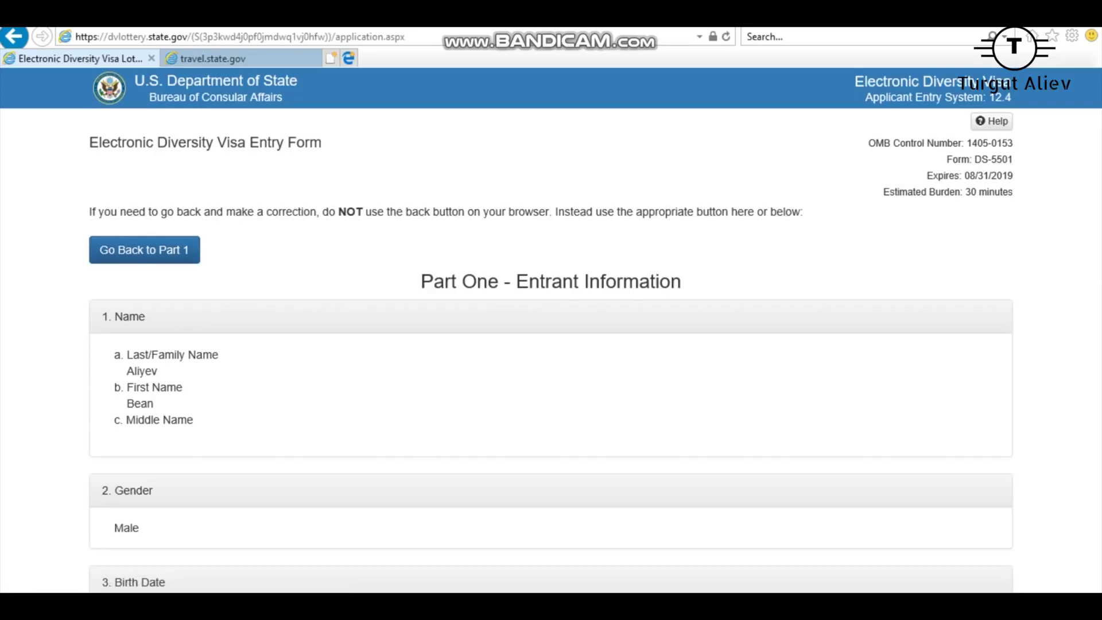
scroll(552, 330, down, 15)
scroll(552, 330, up, 12)
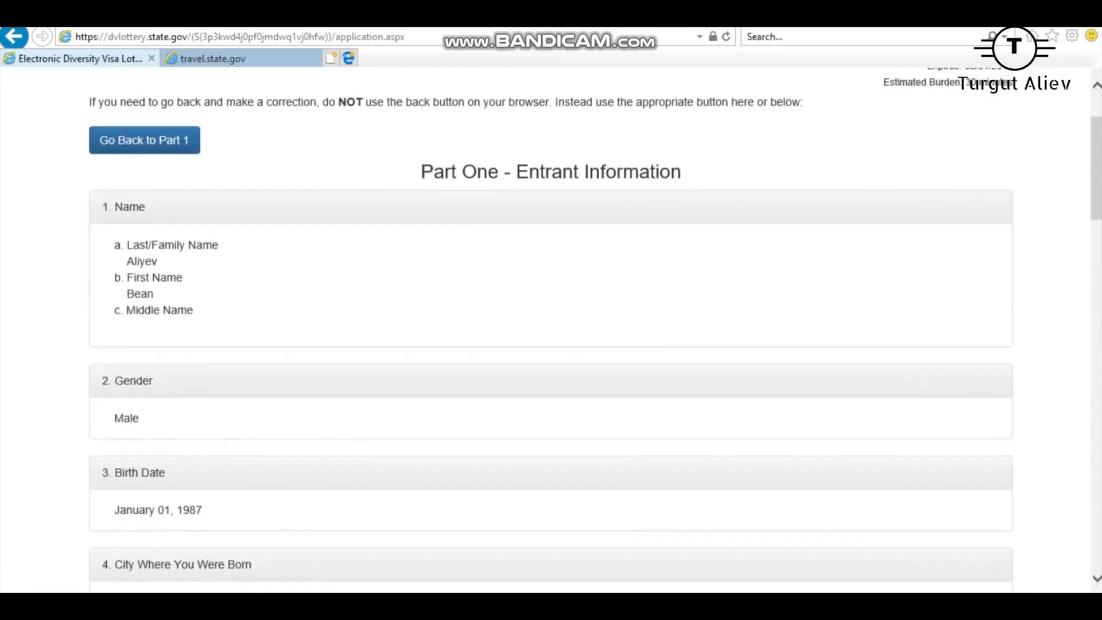
scroll(552, 330, down, 4)
scroll(552, 330, down, 12)
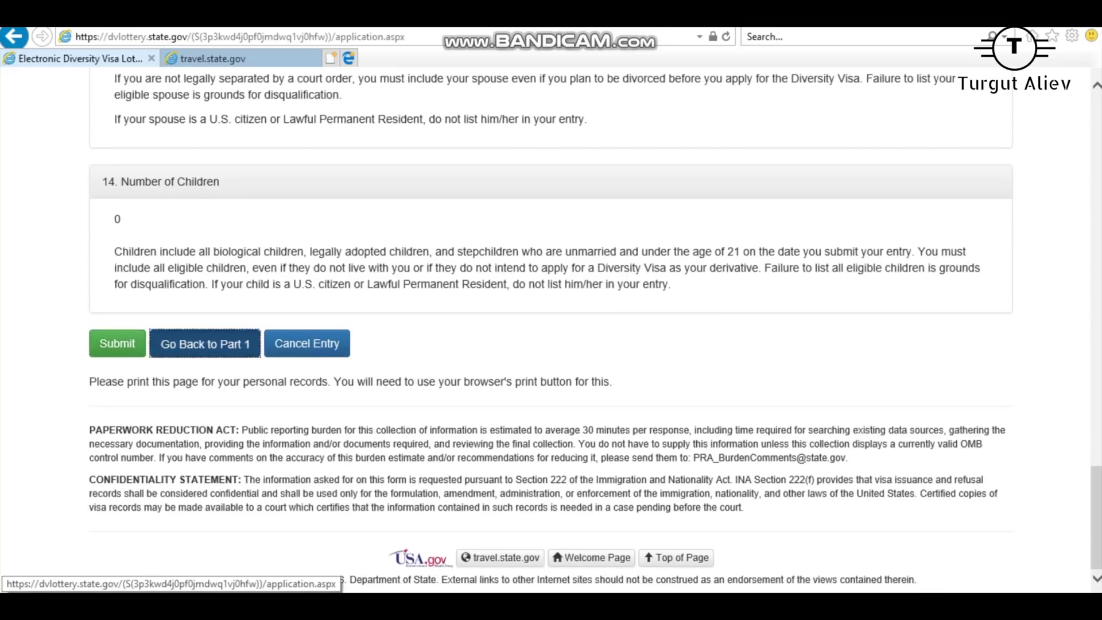
Return to Part One, set married to a non-U.S. citizen with 1 child, and continue.
click(205, 343)
scroll(551, 330, down, 15)
scroll(551, 330, down, 20)
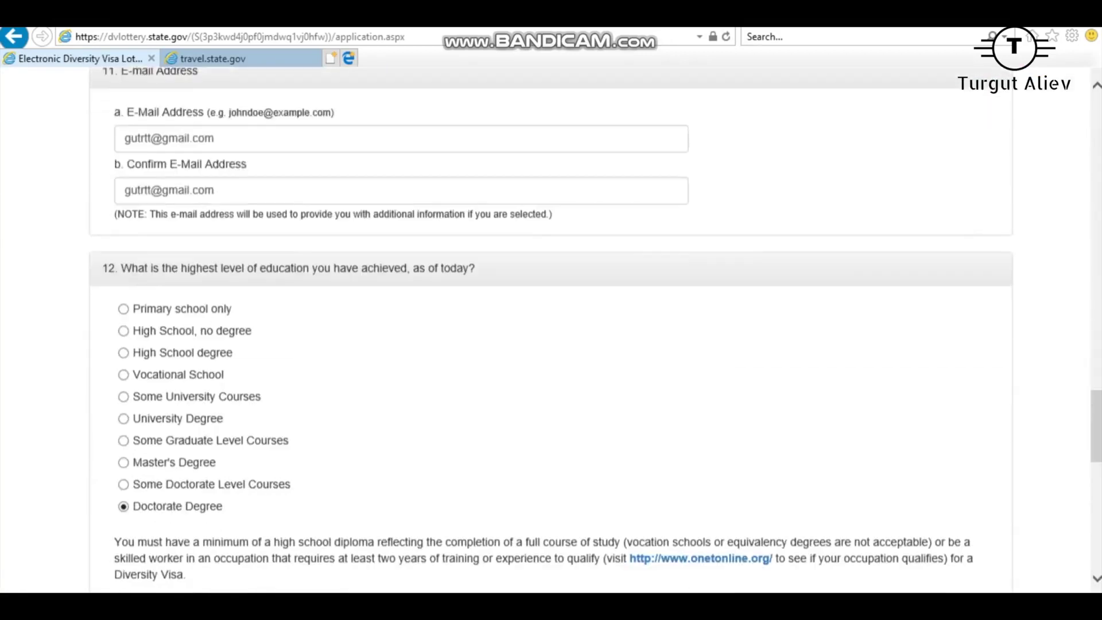
scroll(552, 330, up, 3)
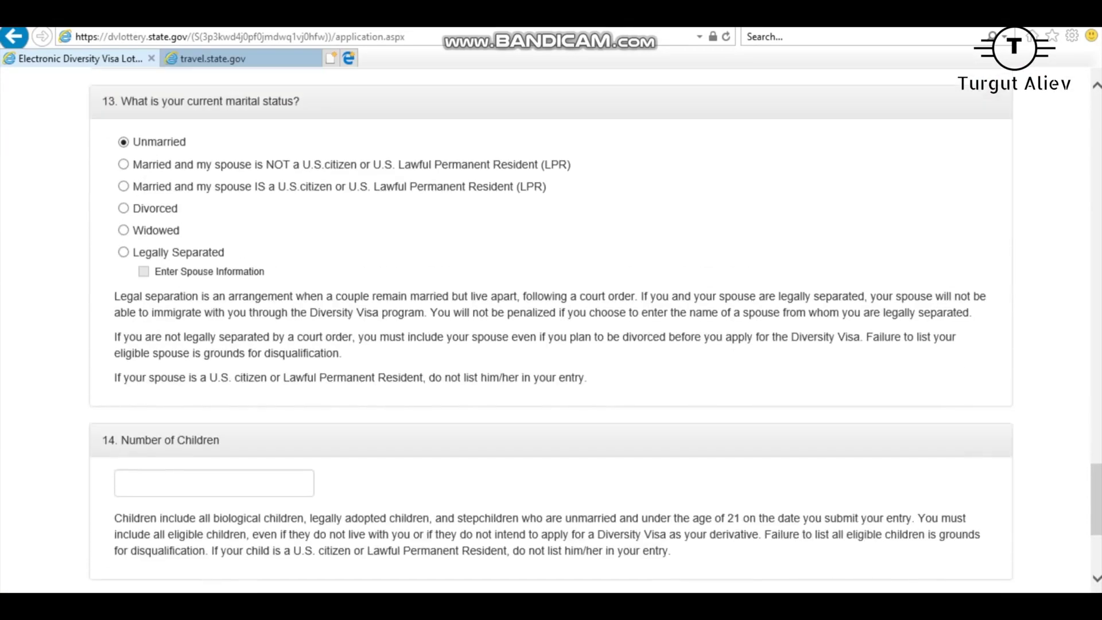
click(124, 164)
click(214, 483)
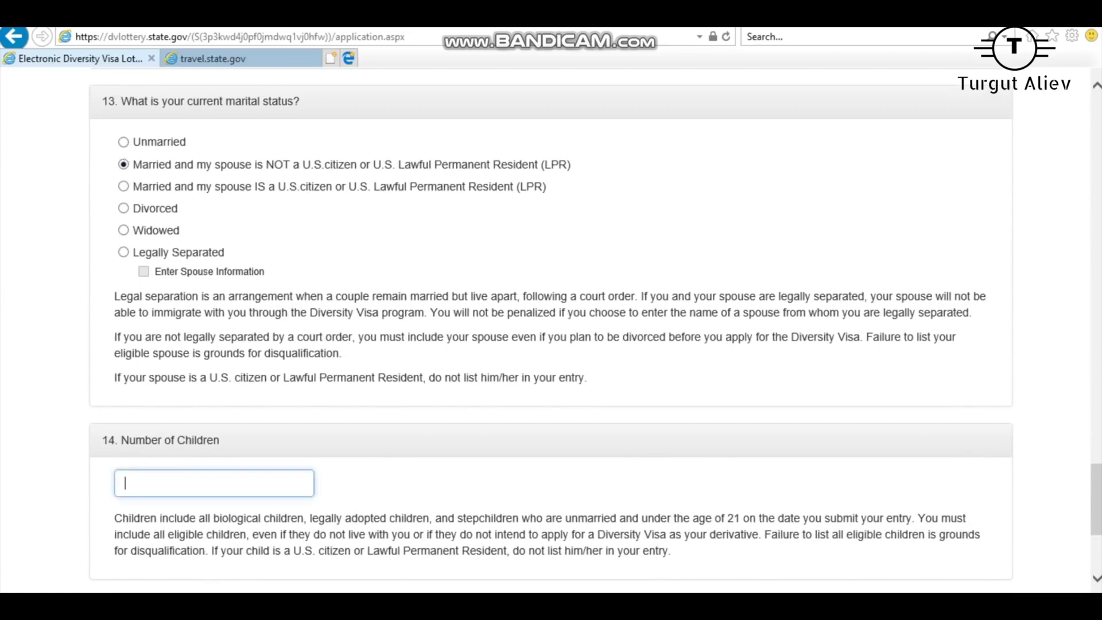
text(1)
scroll(551, 330, down, 4)
click(121, 372)
scroll(552, 330, down, 3)
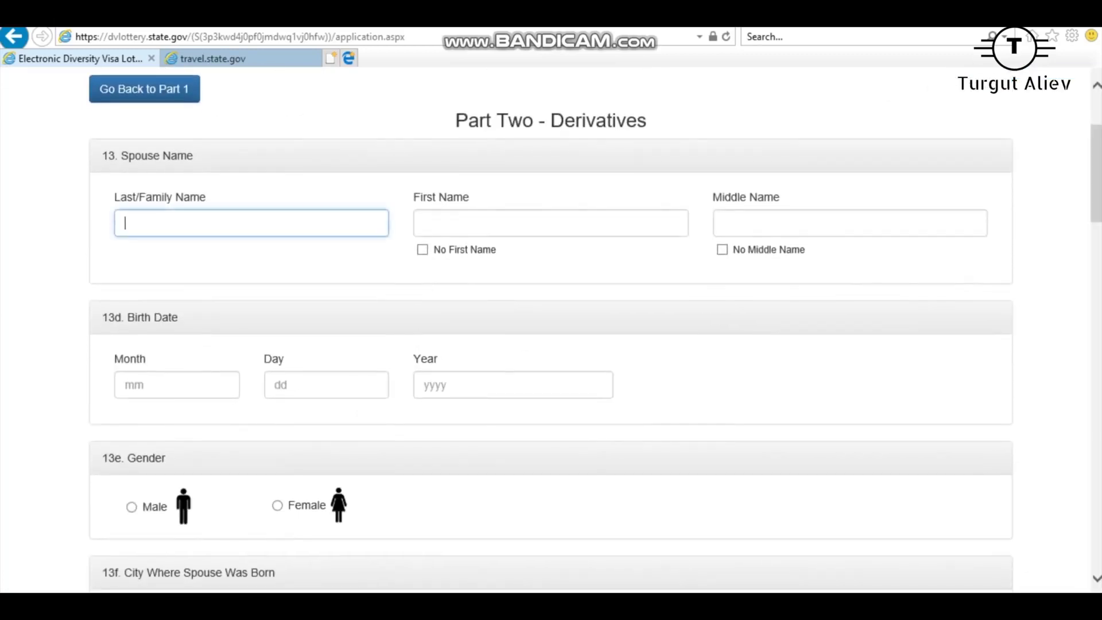
Enter the spouse's last and first name, tick No Middle Name, and set birth date 02/02/1983.
click(424, 223)
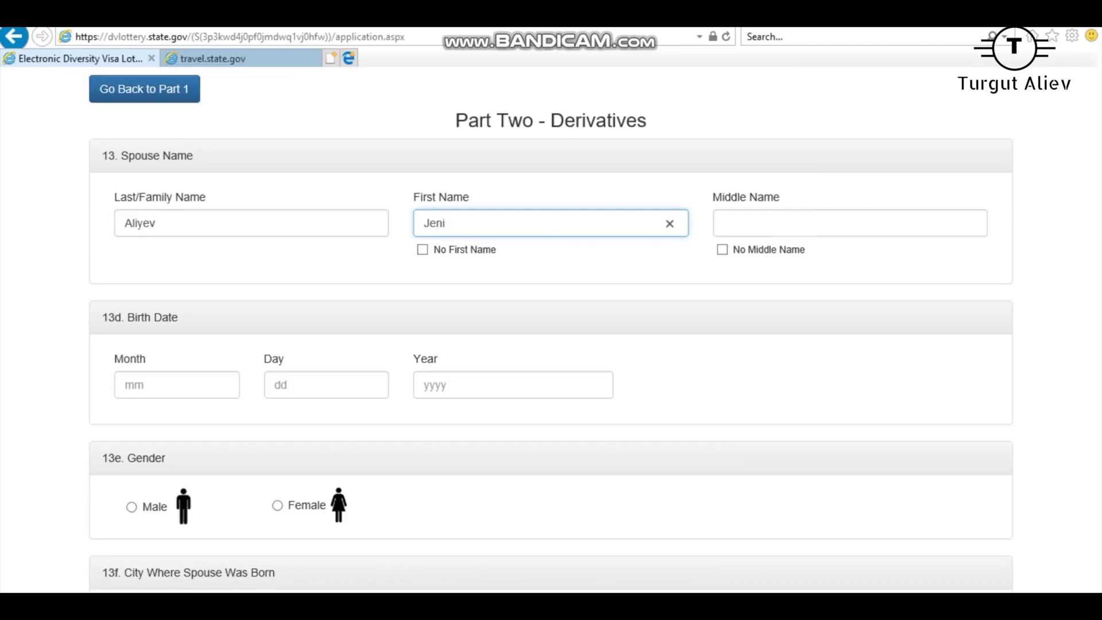
key(Tab)
key(Tab)
key(Tab)
key(Tab)
key(Tab)
key(Tab)
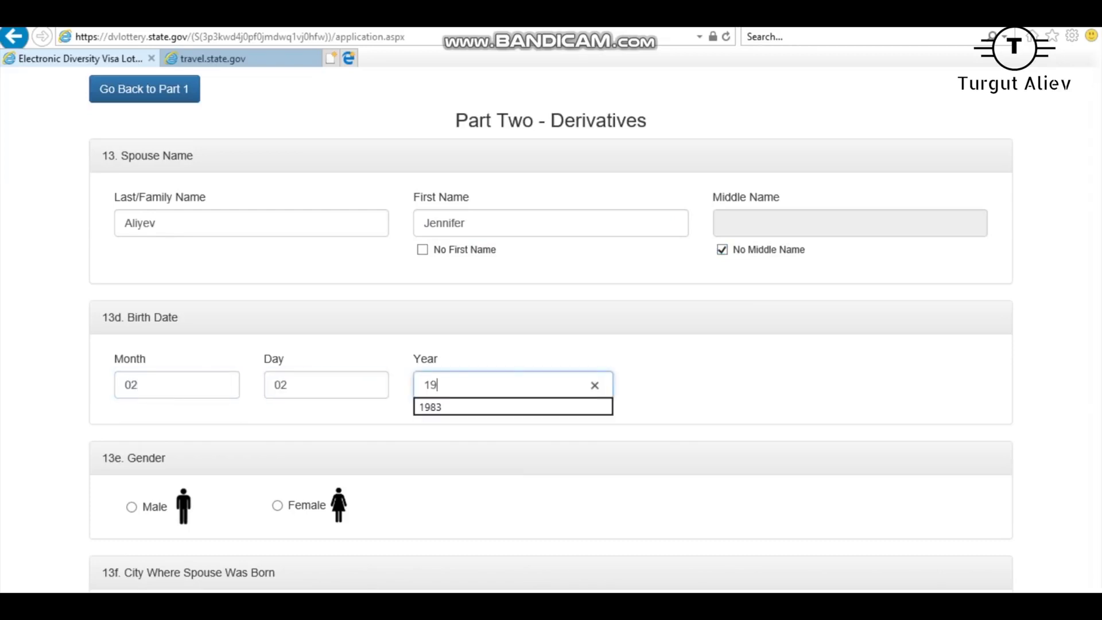
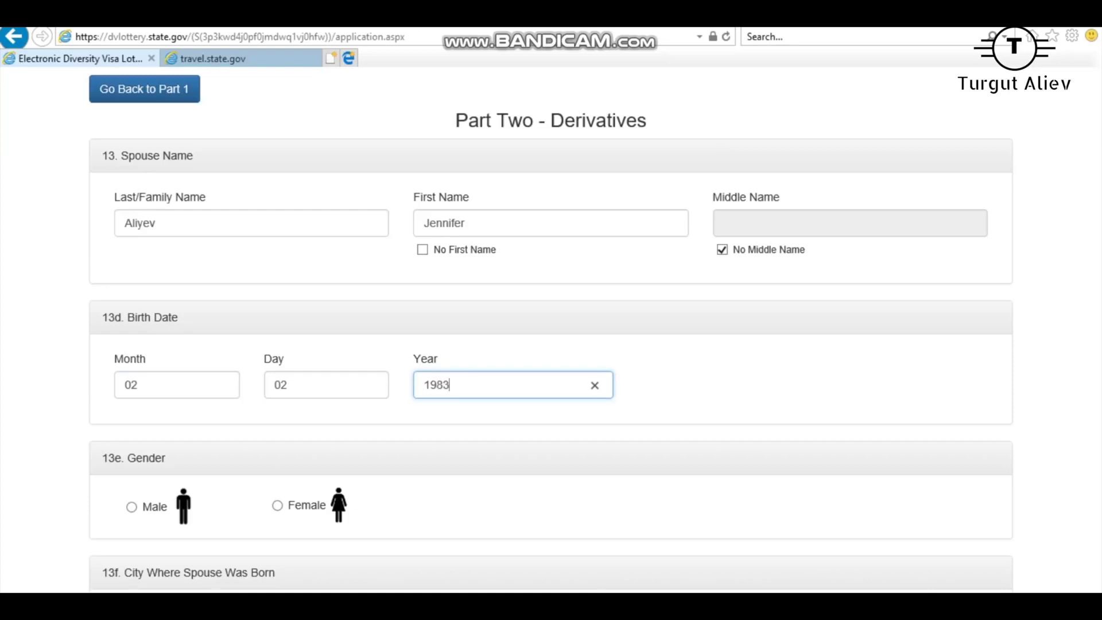
Set the spouse's gender to Female and birthplace to Baku, Azerbaijan.
click(277, 505)
scroll(551, 330, down, 3)
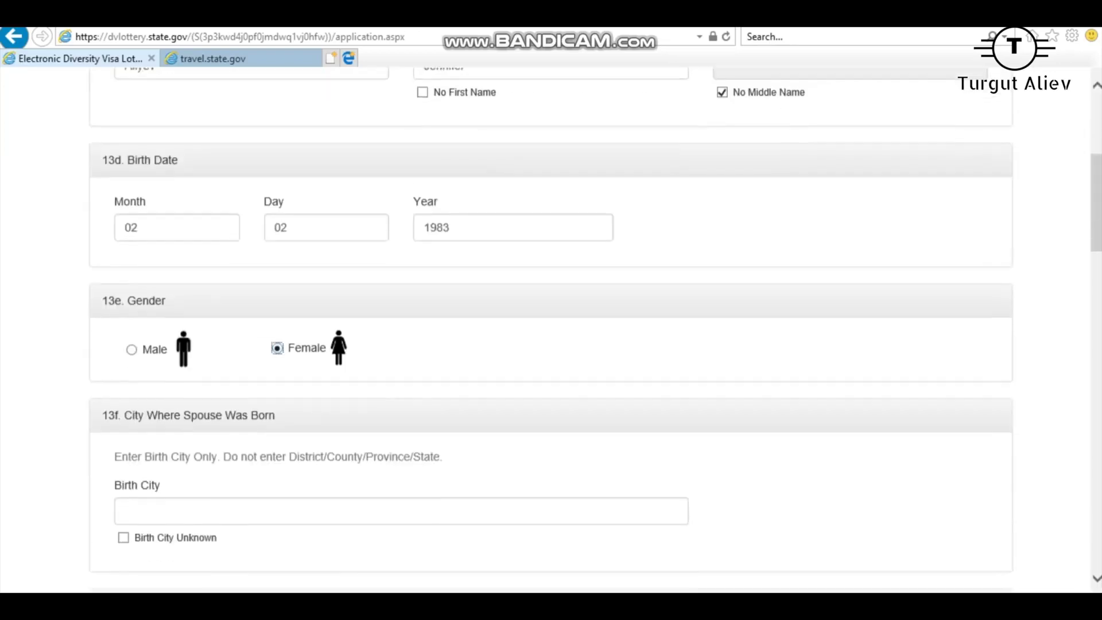
scroll(551, 330, down, 5)
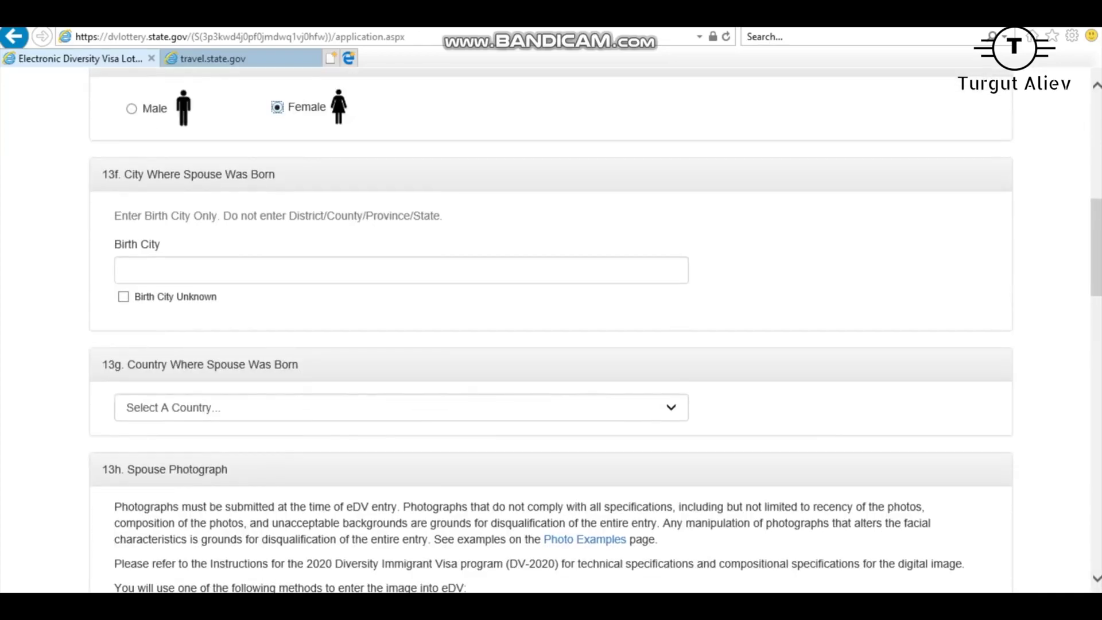
click(124, 270)
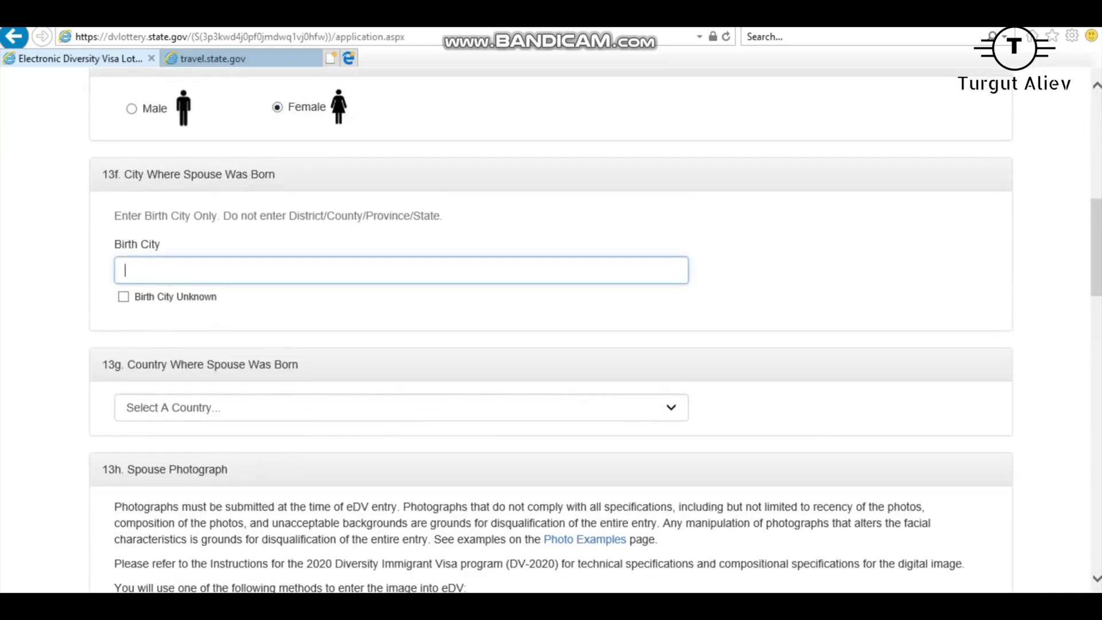
text(Baku)
scroll(552, 330, down, 3)
click(401, 248)
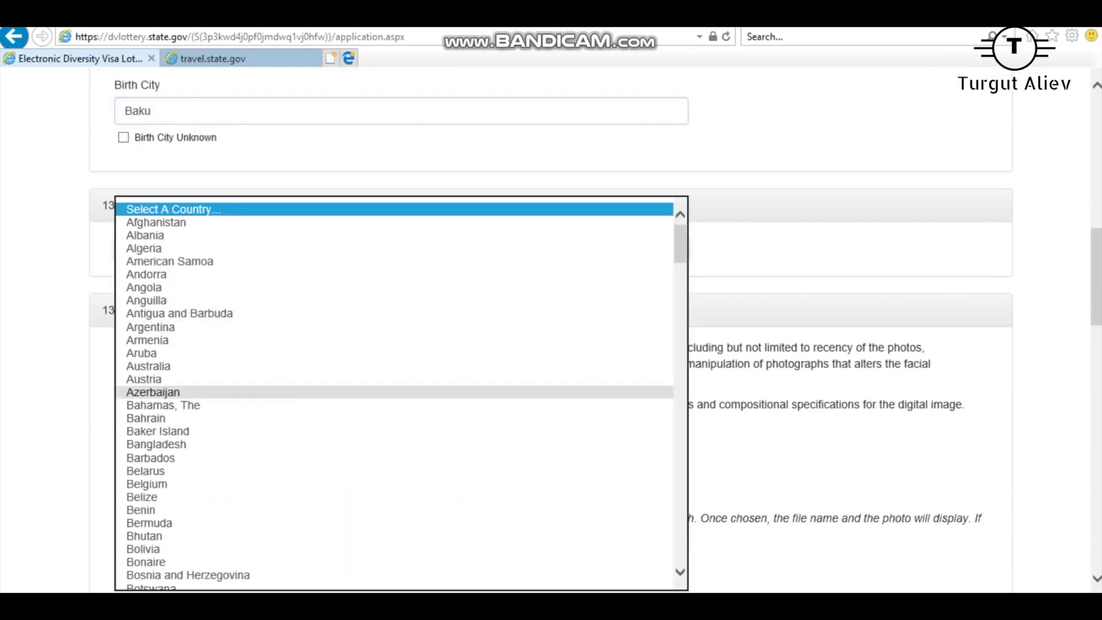
click(153, 387)
Attach mr-bean-57c499f019e81.jpg as the spouse's photo.
scroll(402, 330, down, 4)
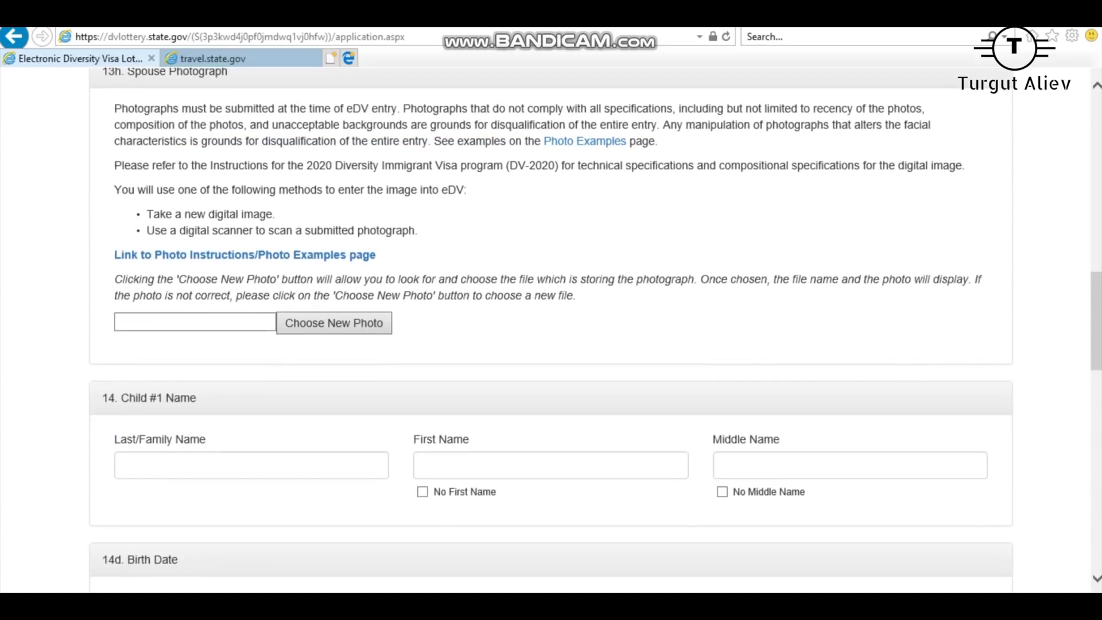
click(335, 324)
double_click(486, 140)
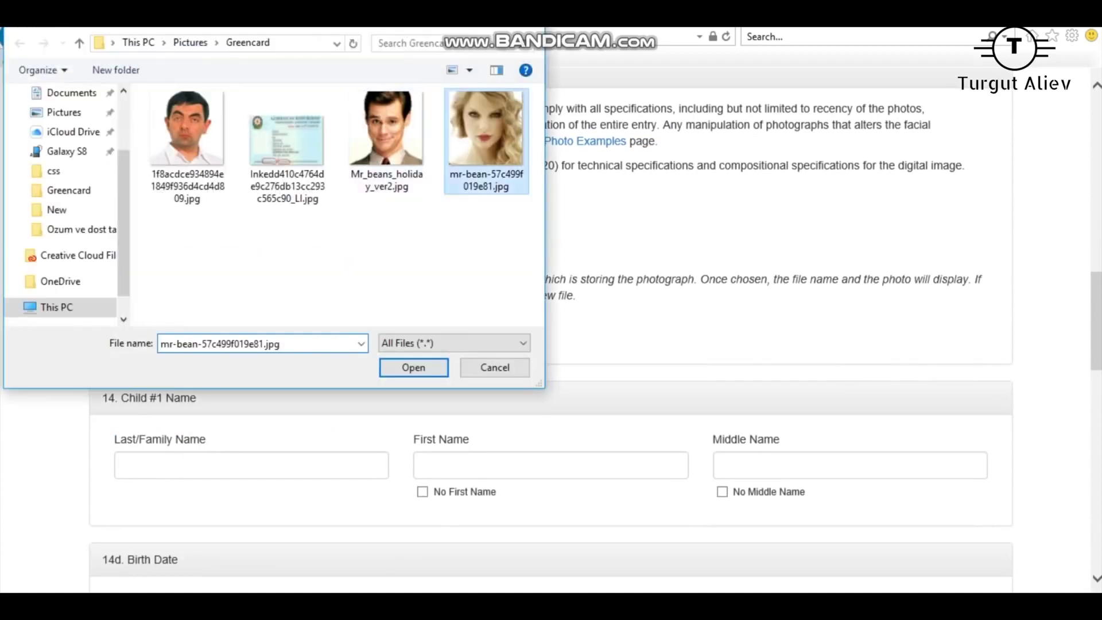
scroll(551, 331, up, 12)
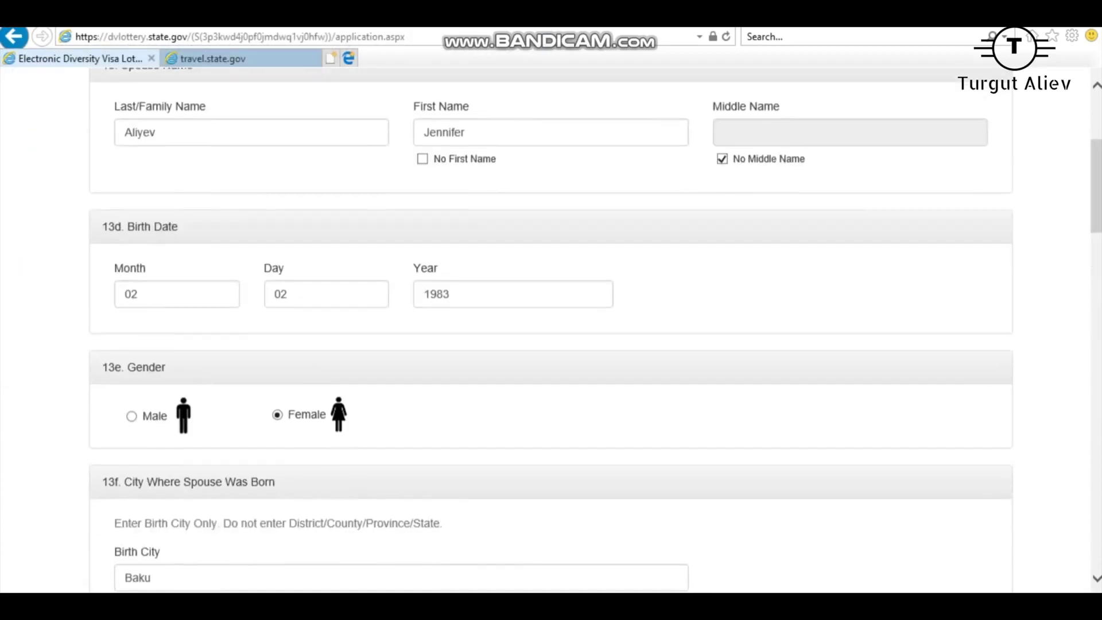
scroll(551, 330, down, 2)
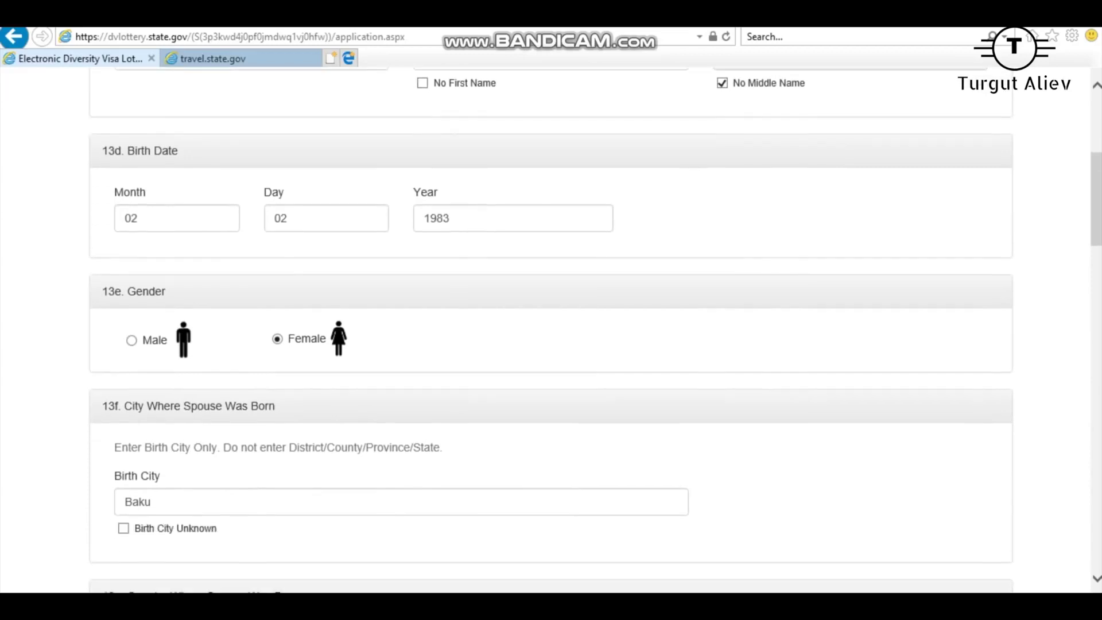
scroll(552, 330, down, 4)
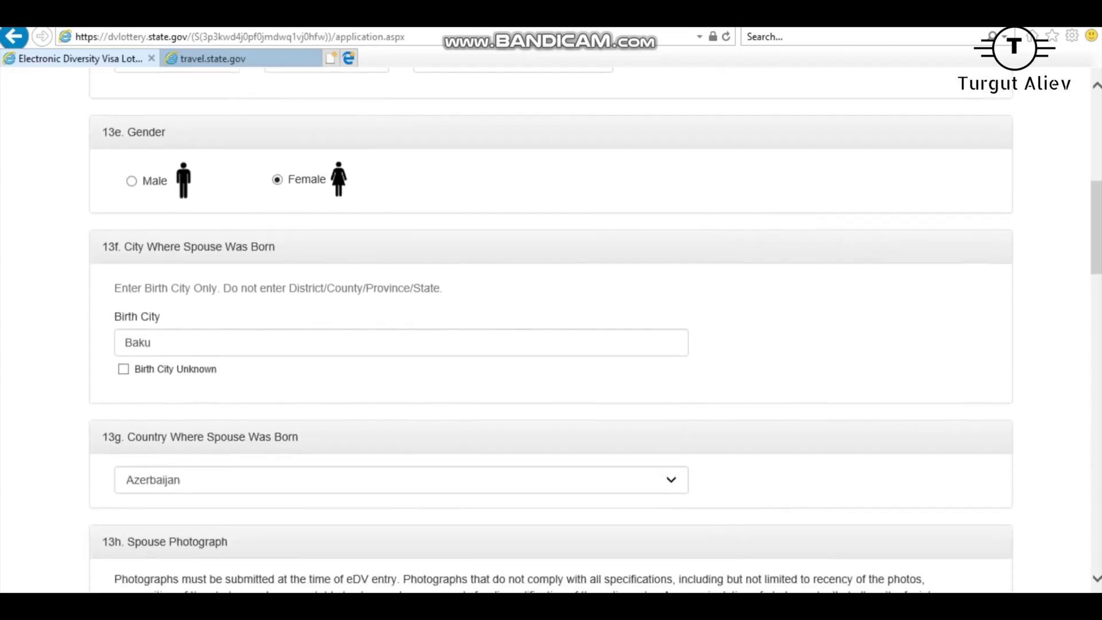
scroll(551, 330, down, 6)
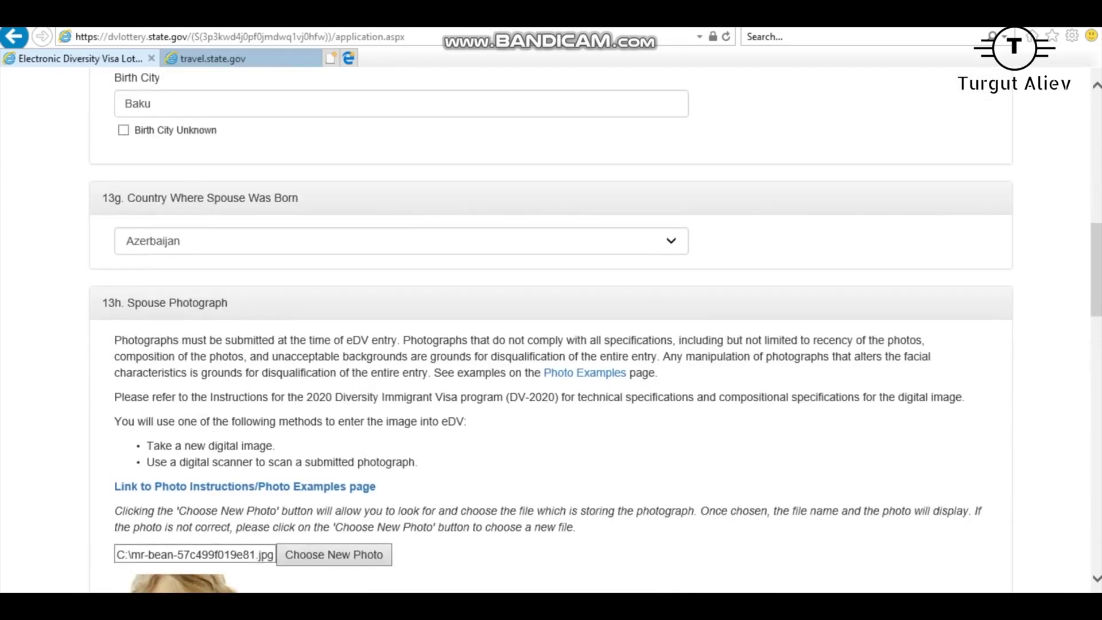
scroll(552, 331, down, 16)
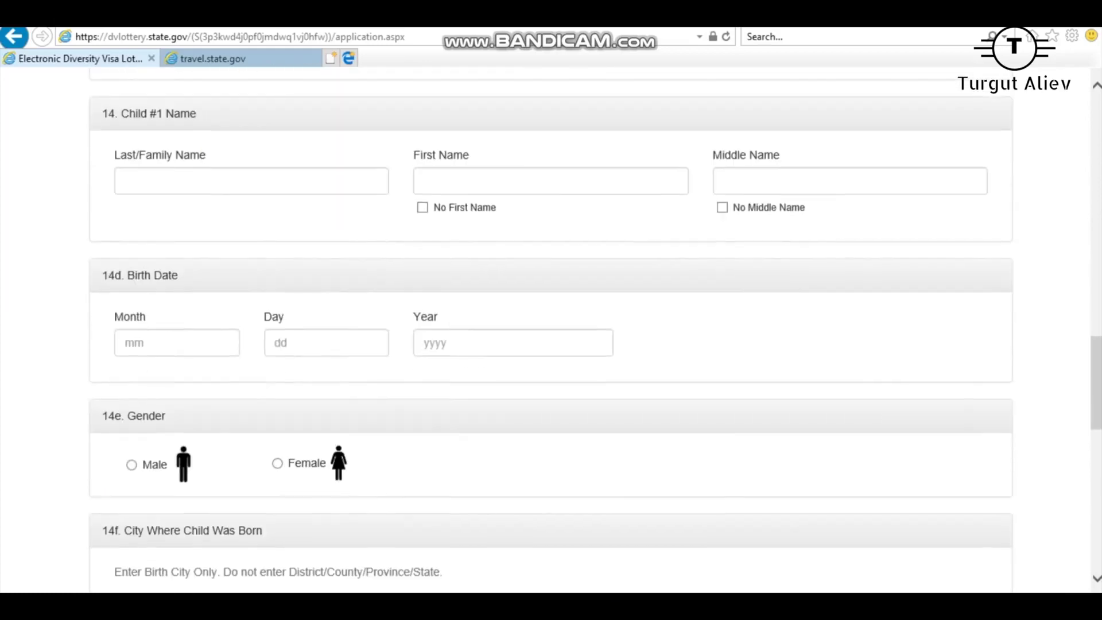
click(125, 181)
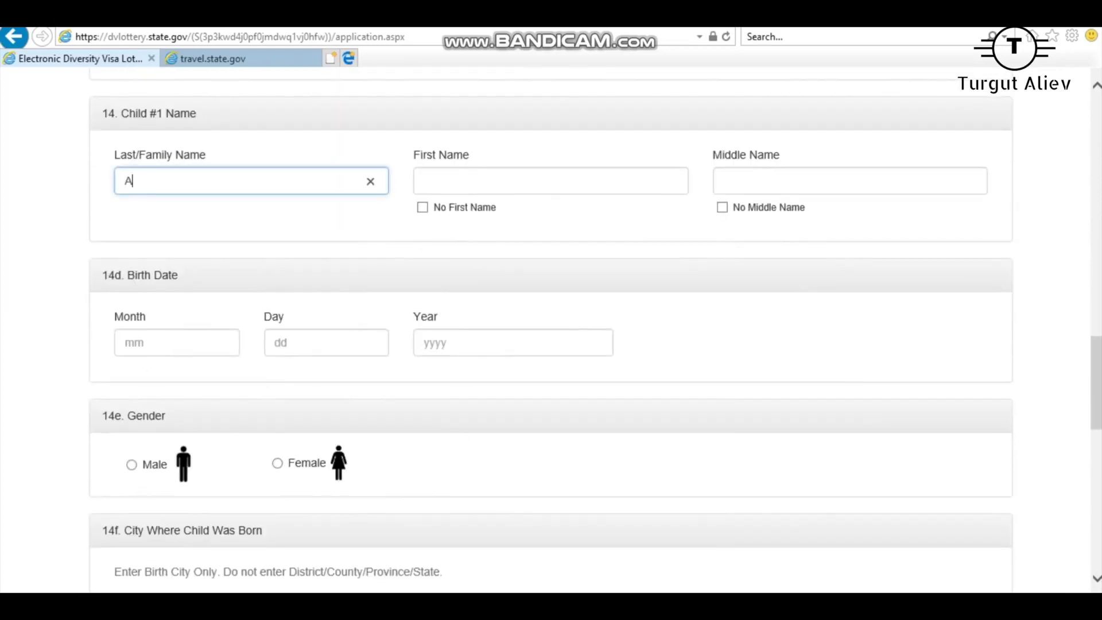
click(425, 181)
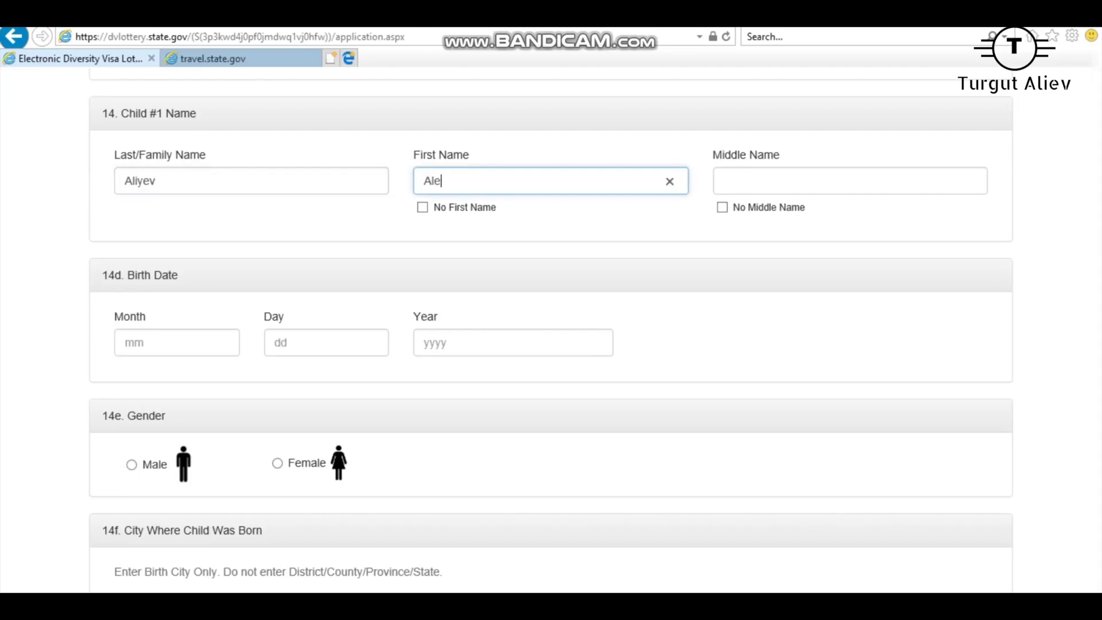
click(723, 207)
click(177, 342)
text(03)
key(Tab)
text(03)
key(Tab)
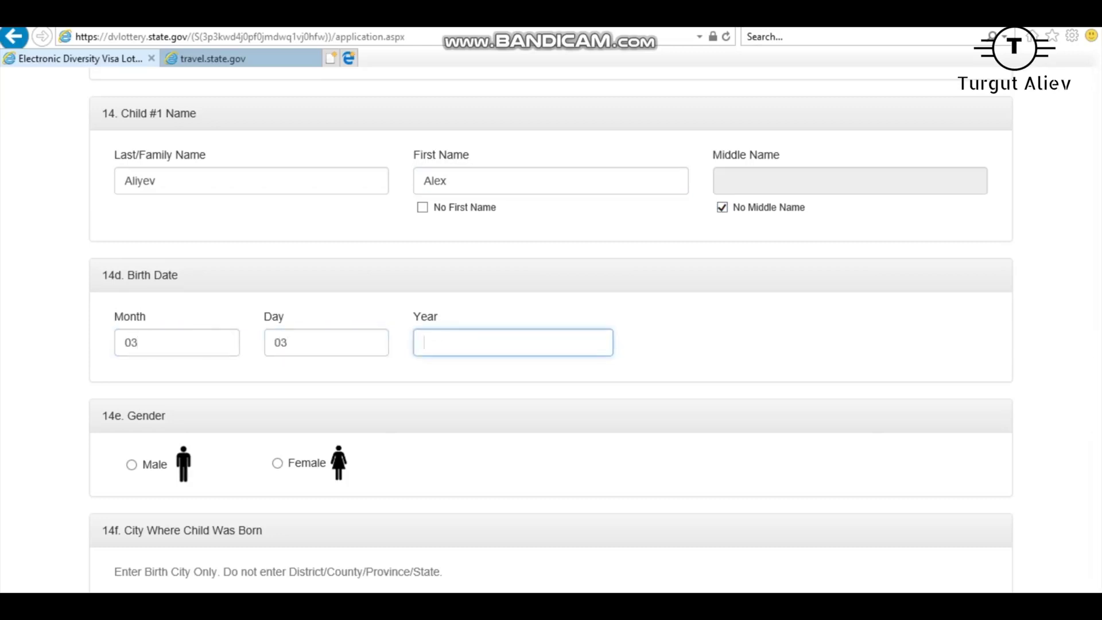
click(177, 343)
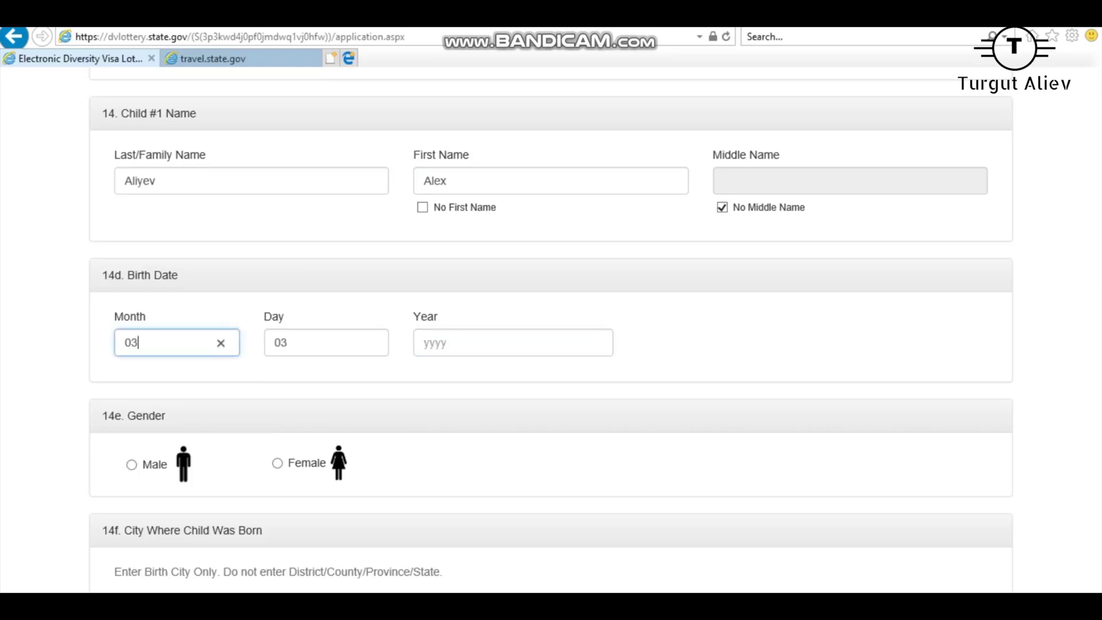
click(311, 343)
key(BackSpace)
key(BackSpace)
text(21)
key(Tab)
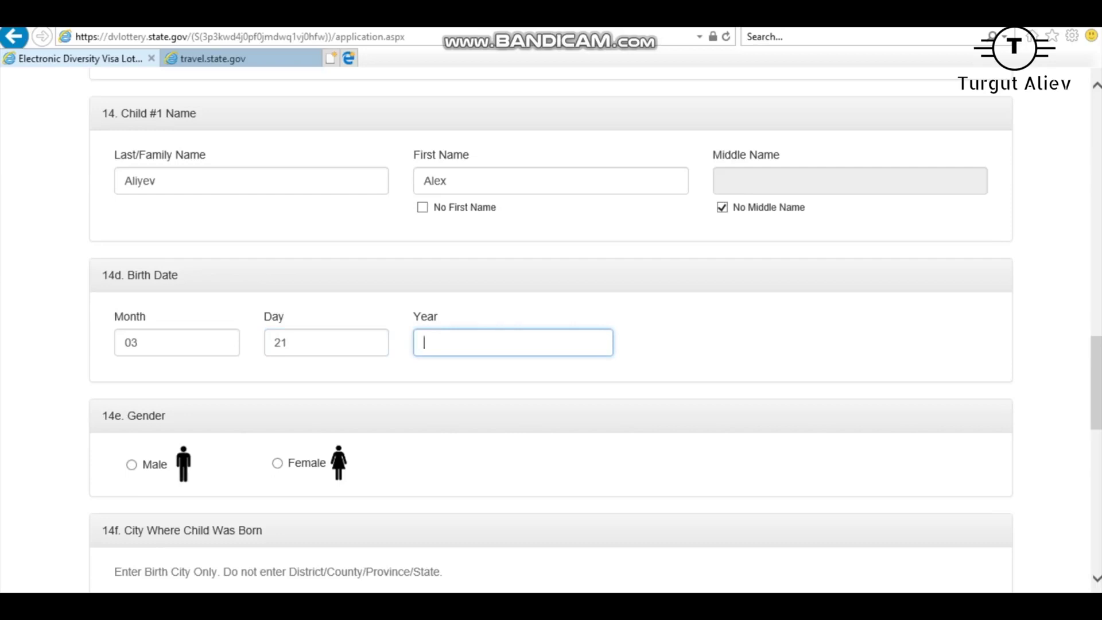
double_click(176, 343)
double_click(310, 343)
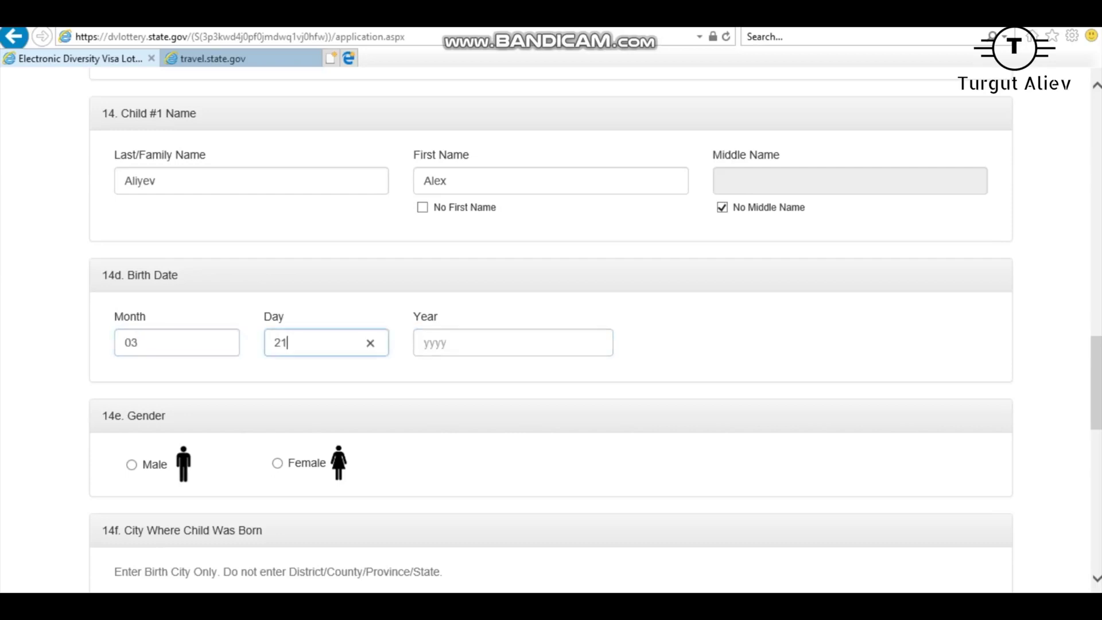
key(Tab)
text(2006)
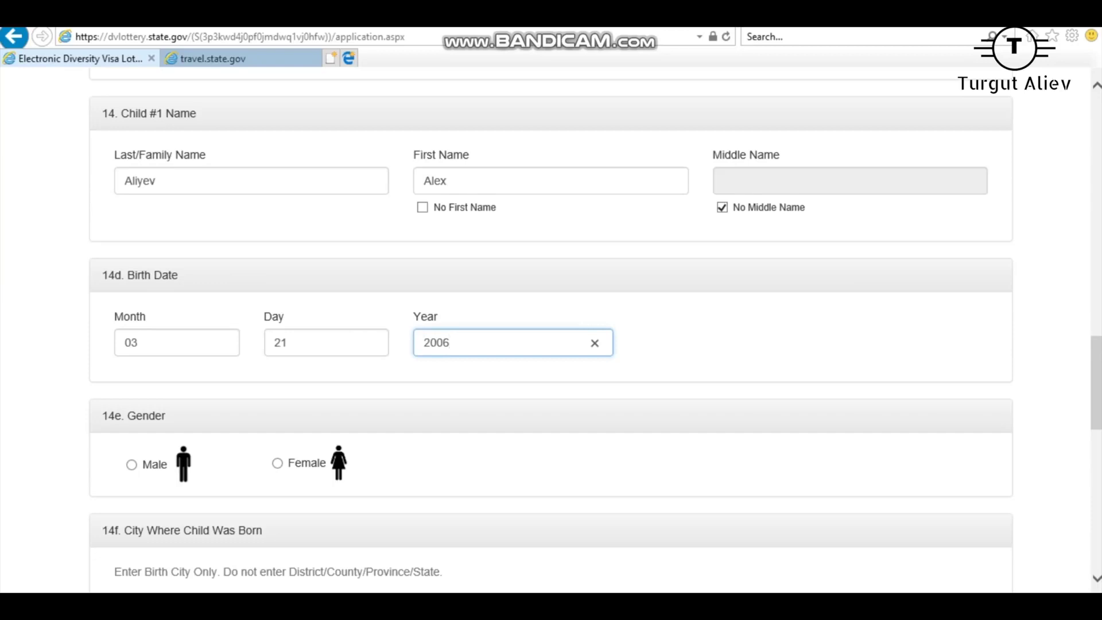
Set the child's gender to male, birth city Baku, birth country Azerbaijan.
scroll(551, 333, down, 4)
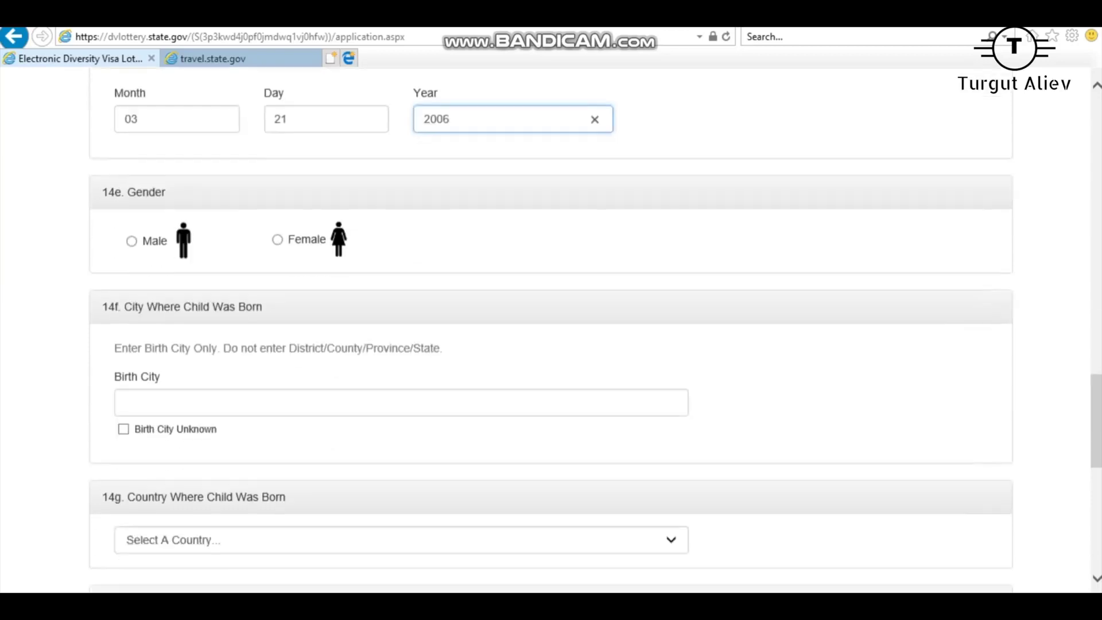
click(132, 225)
click(126, 388)
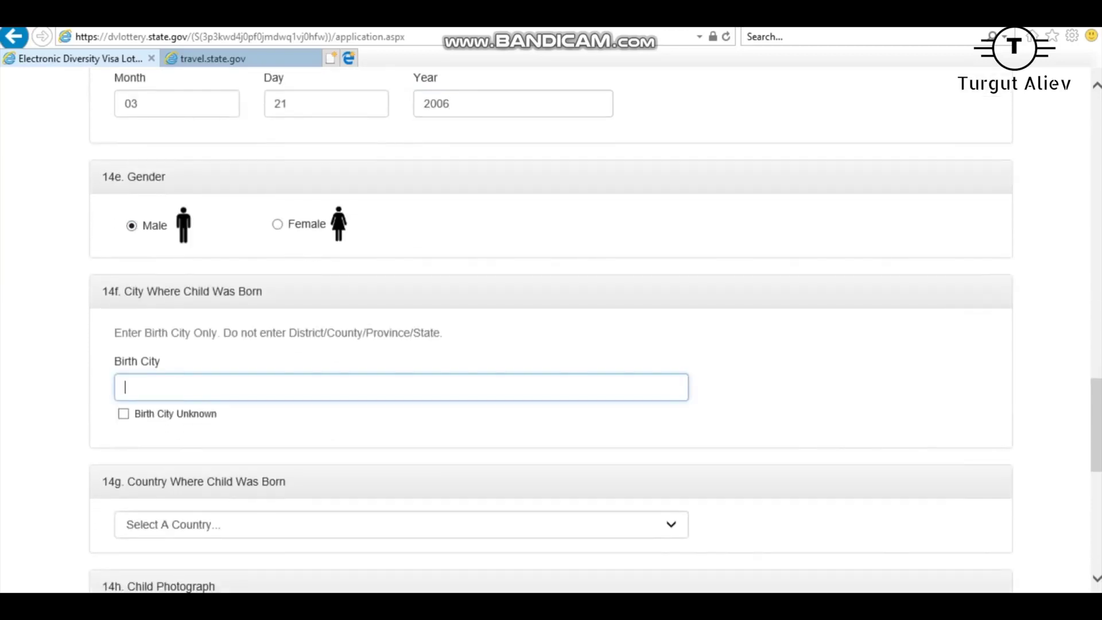
text(Baku)
scroll(551, 333, down, 3)
click(345, 365)
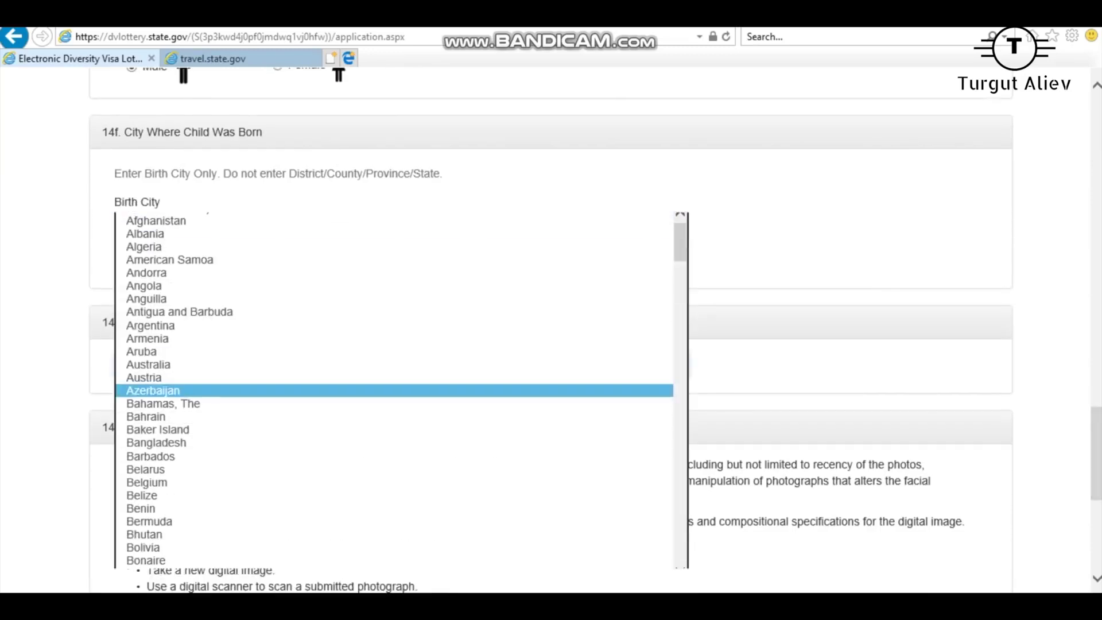
click(344, 392)
Attach Mr_beans_holiday_ver2.jpg as the child's photograph in 14h.
scroll(551, 333, down, 6)
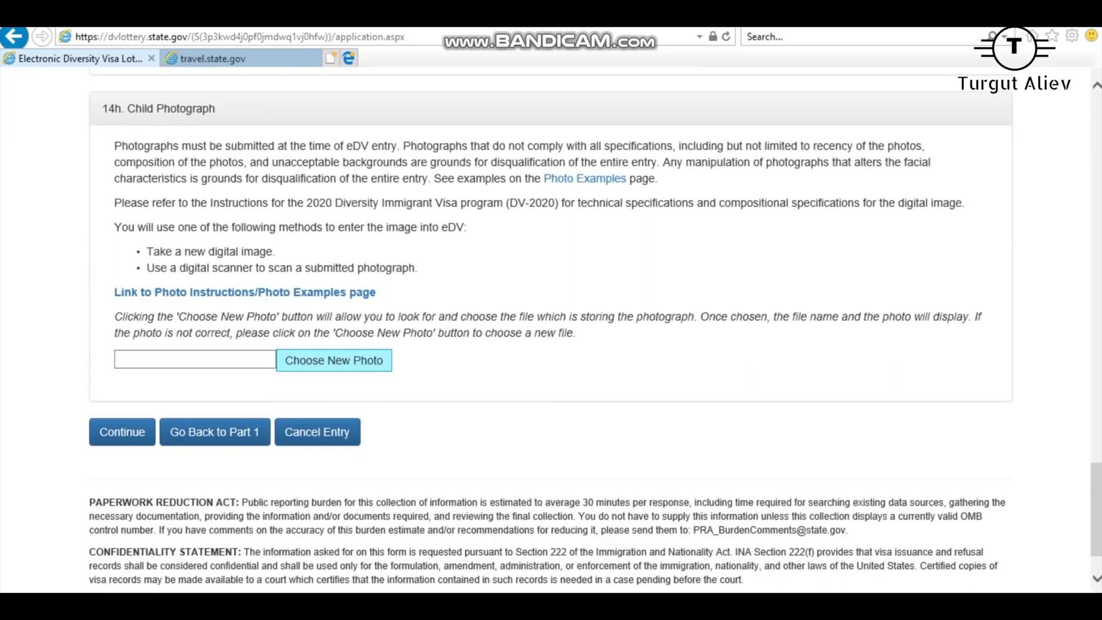
click(339, 362)
click(387, 132)
key(Return)
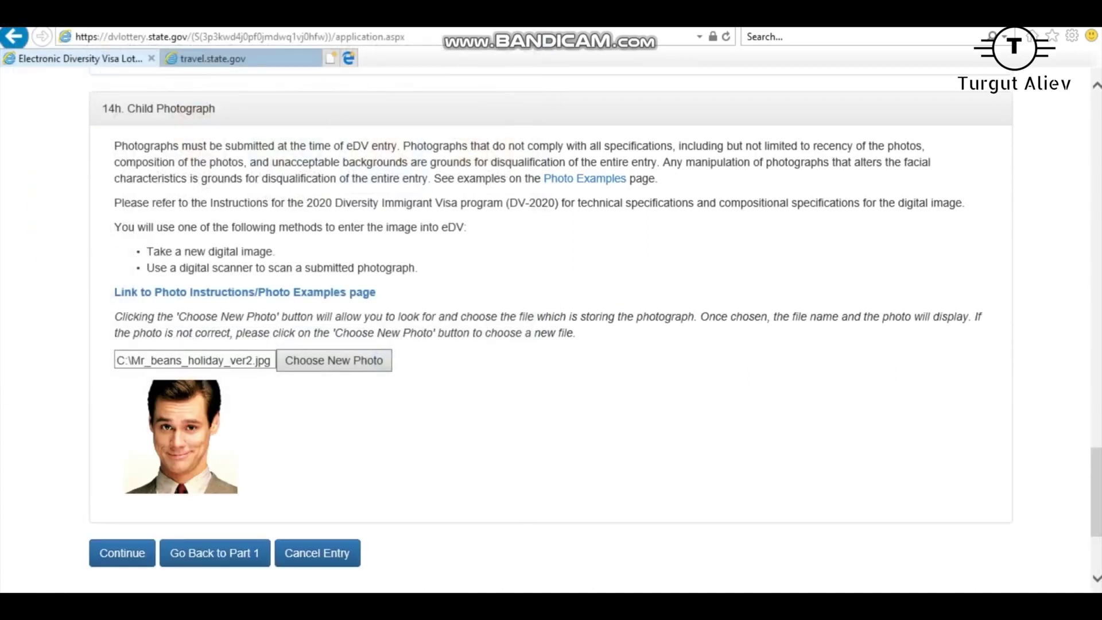
scroll(552, 333, up, 20)
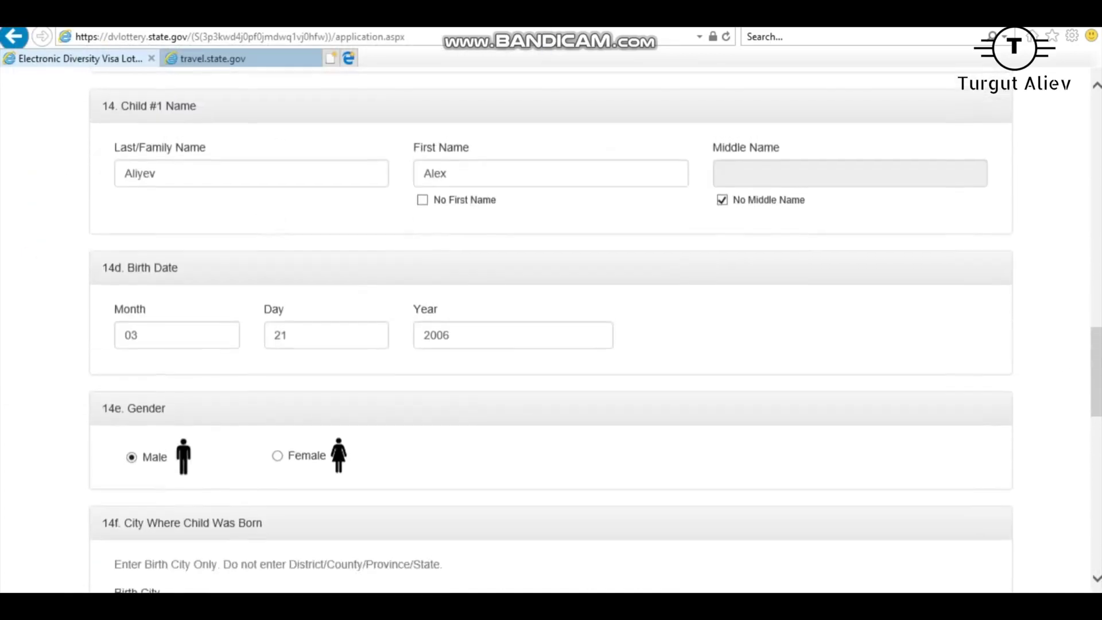
Return to Part One and select the entrant's surname Aliyev in Last/Family Name.
scroll(551, 333, up, 5)
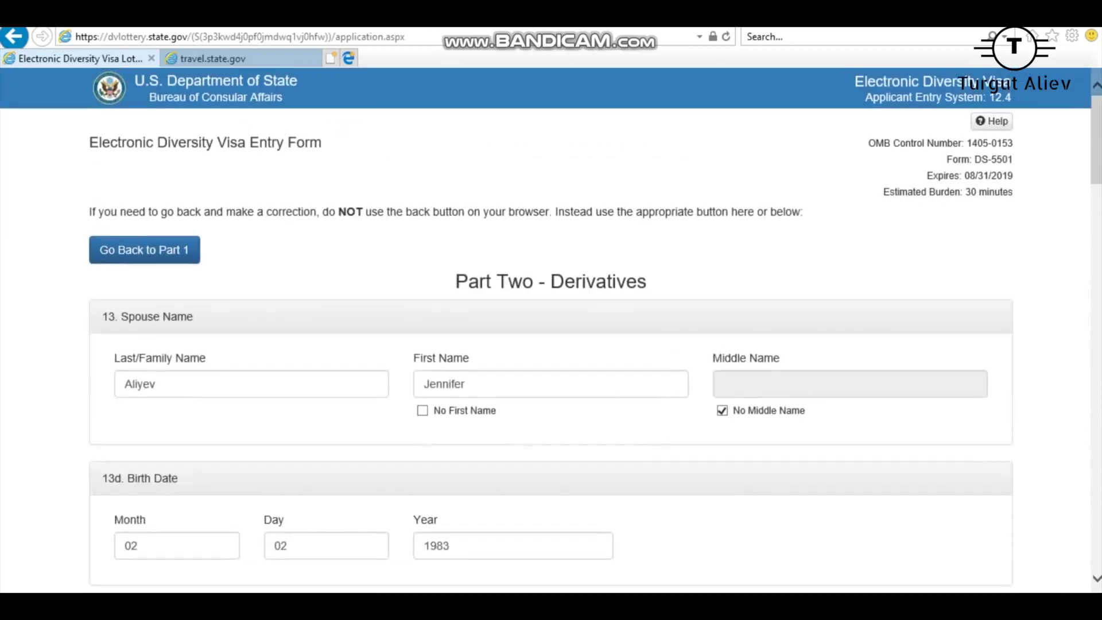
scroll(552, 333, down, 1)
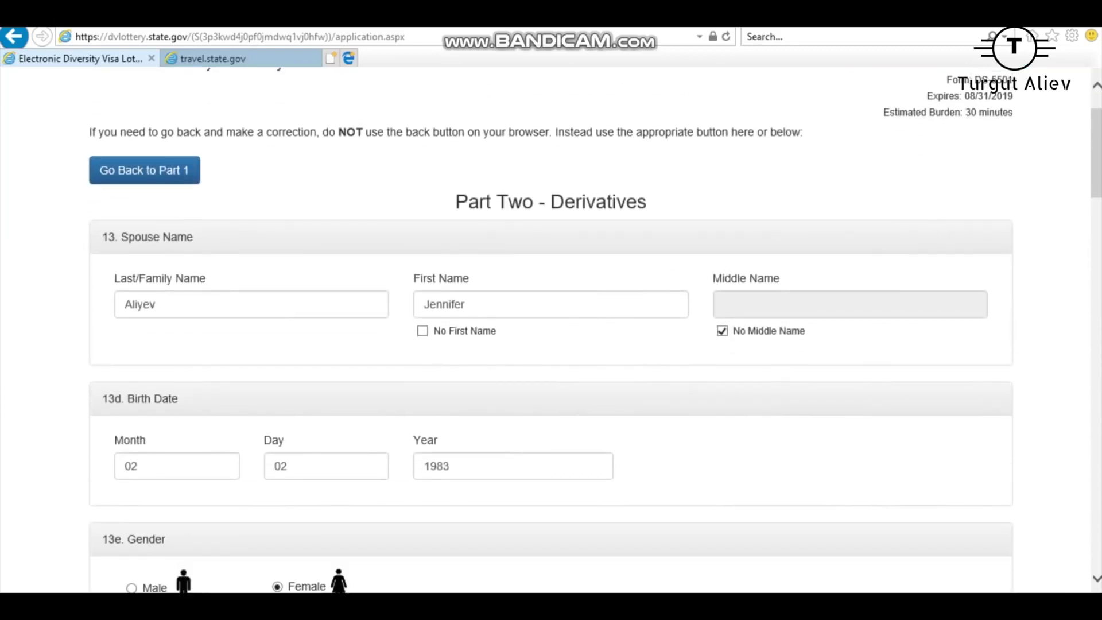
scroll(552, 330, down, 20)
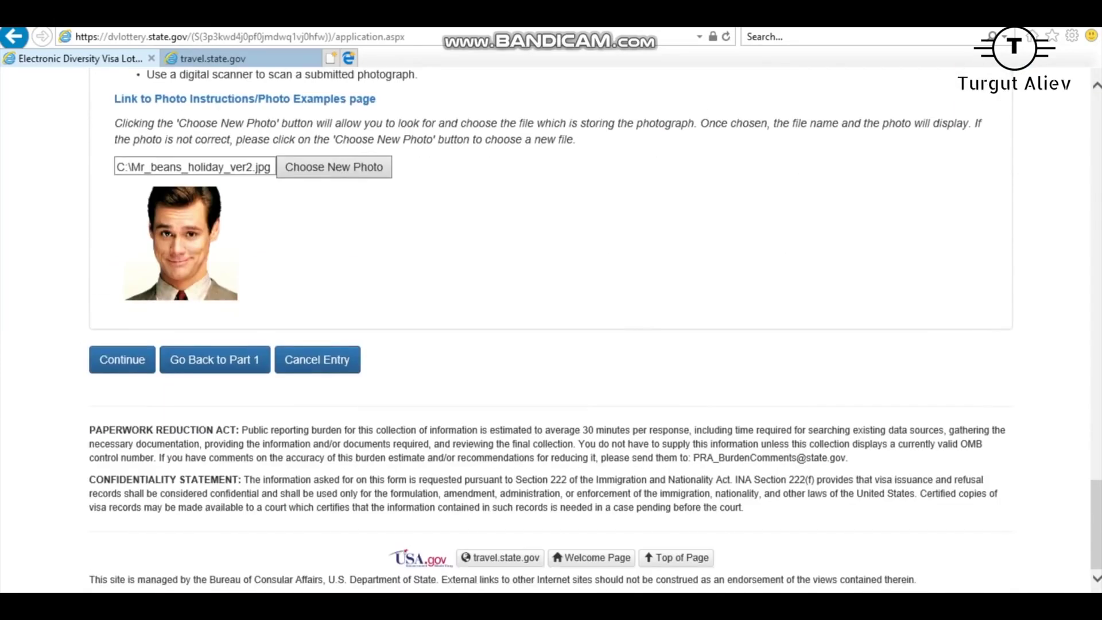
click(215, 360)
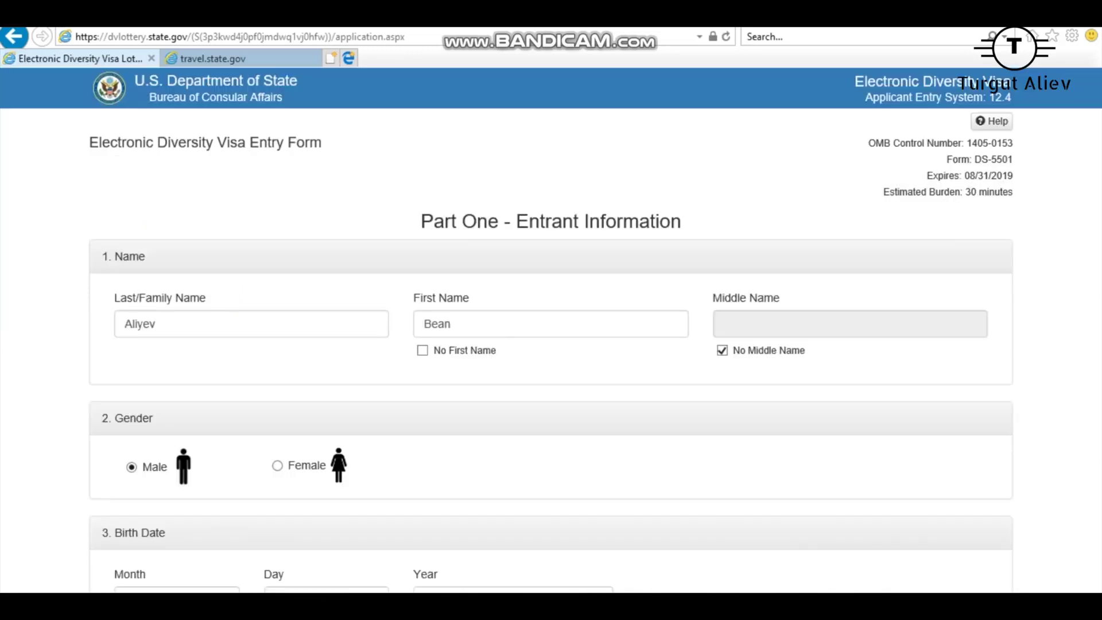
key(Tab)
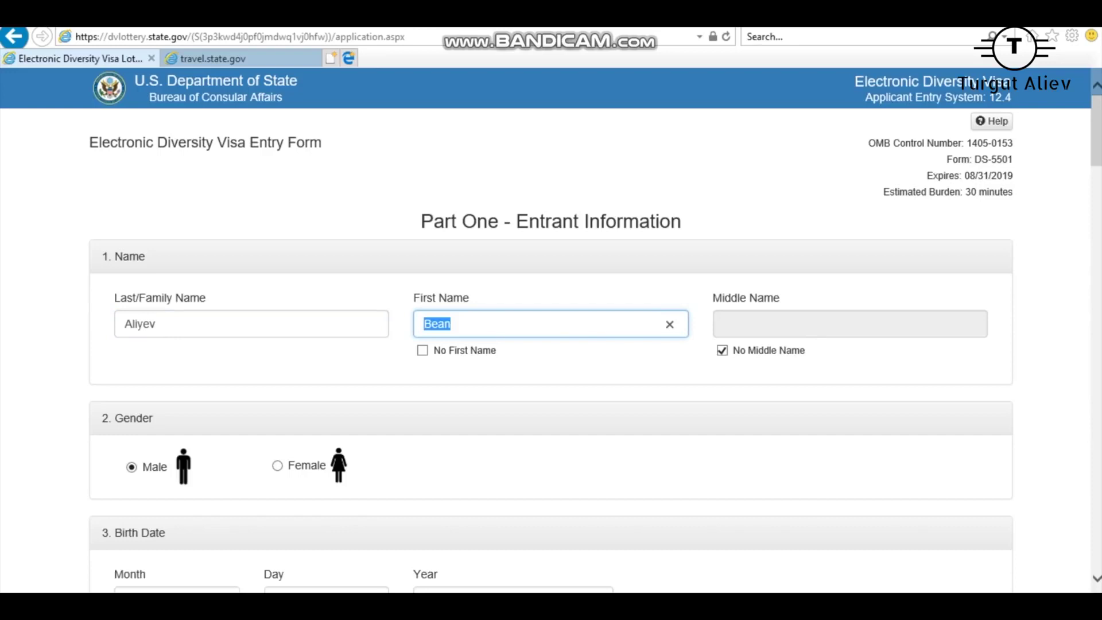
key(shift+Tab)
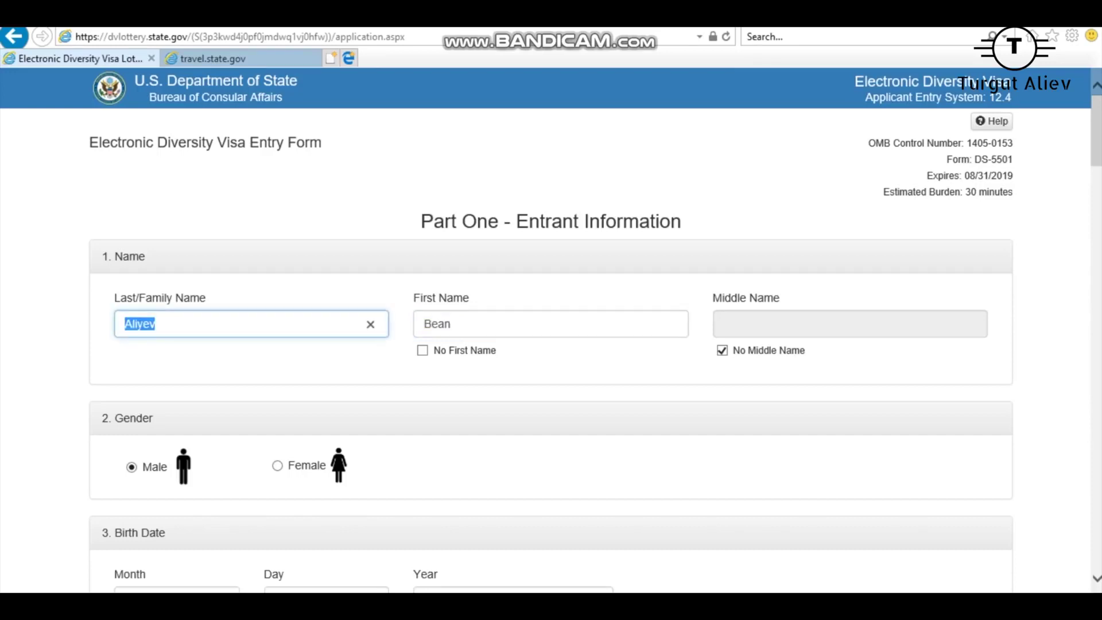
click(156, 323)
key(ctrl+a)
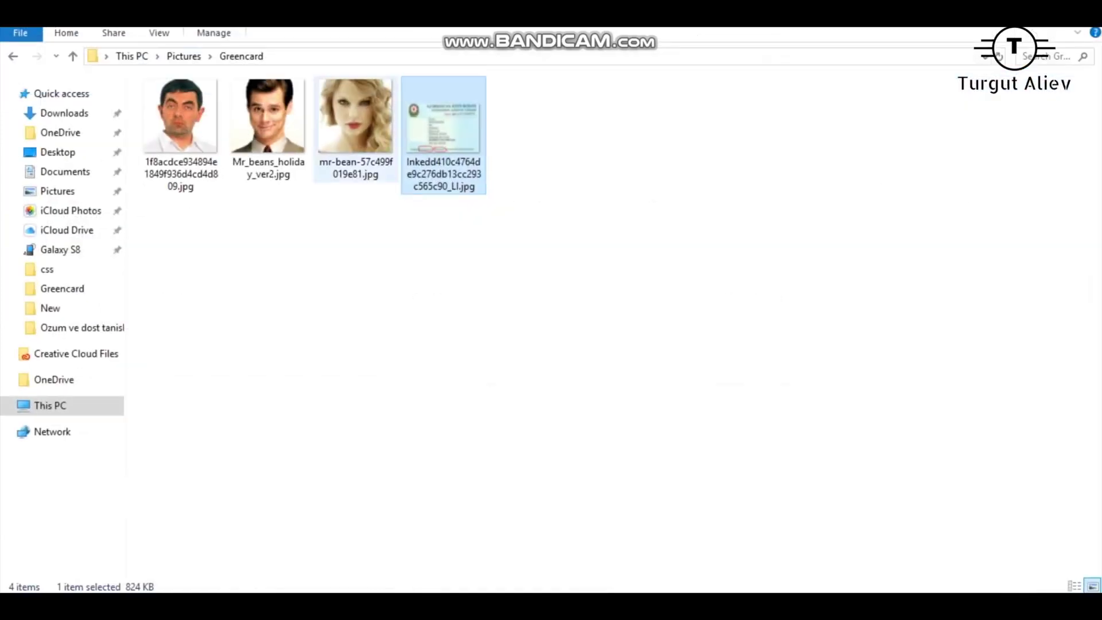
Preview the portrait and ID-card images from the Greencard folder in Photos.
key(Return)
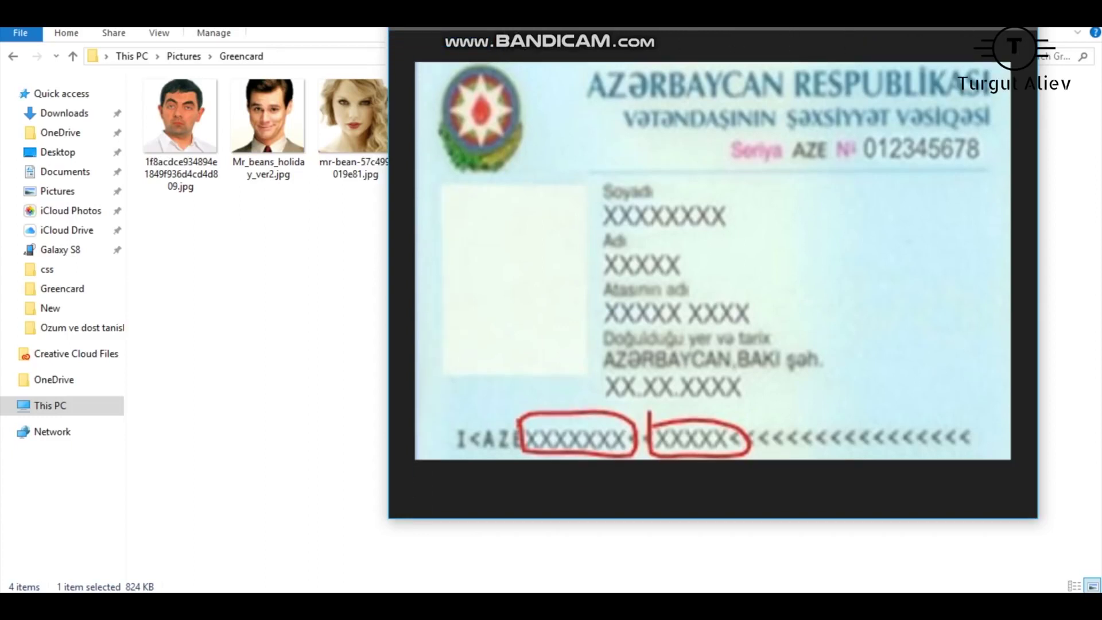
key(Right)
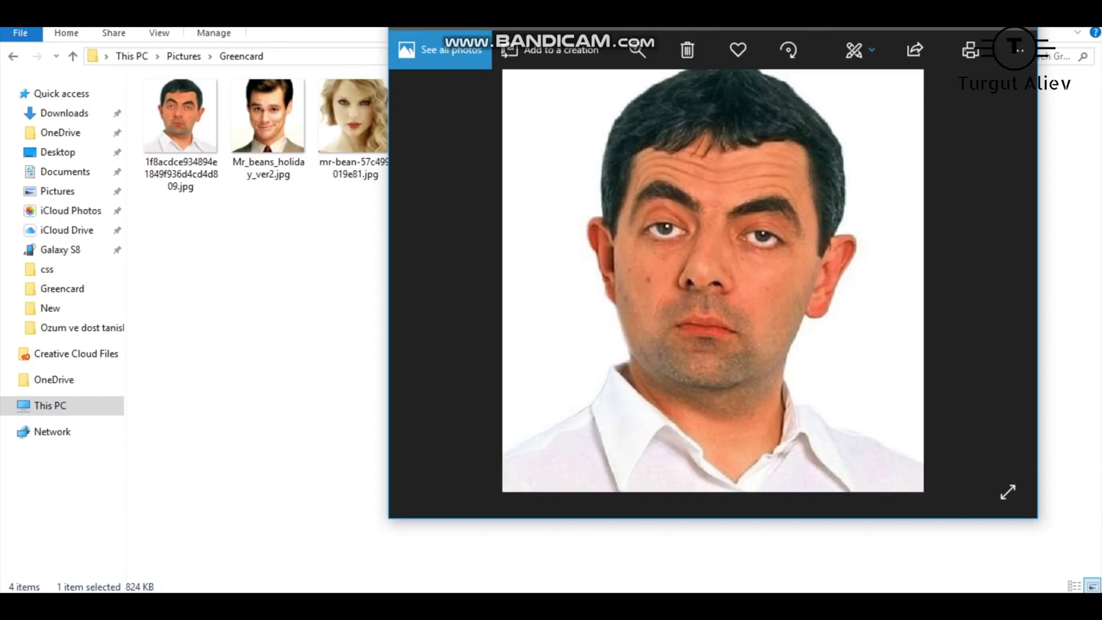
key(alt+F4)
click(443, 135)
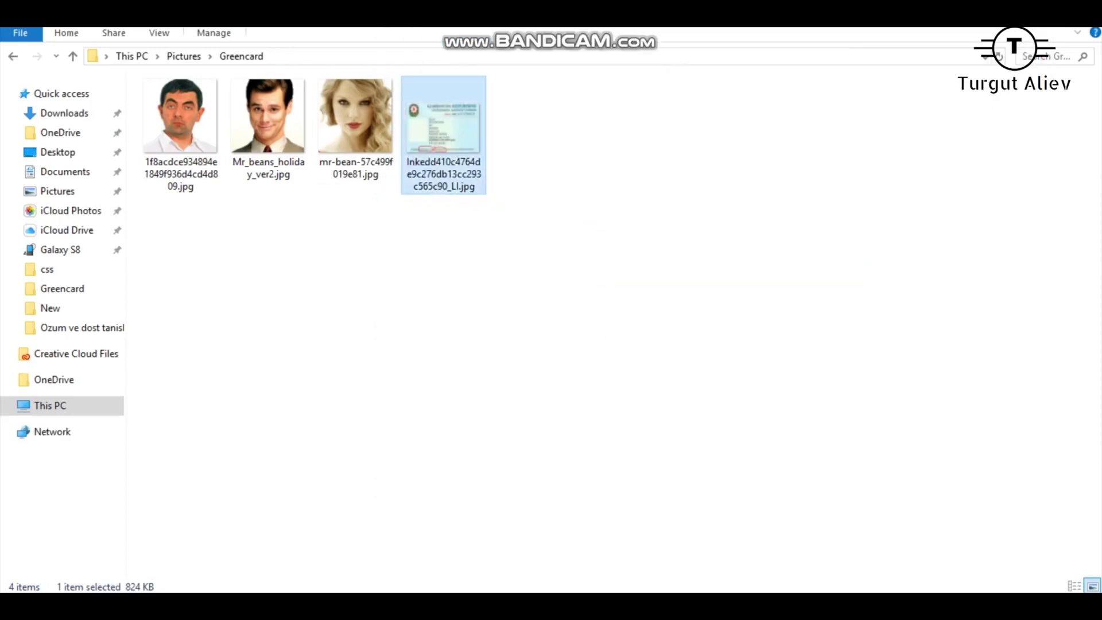
key(Return)
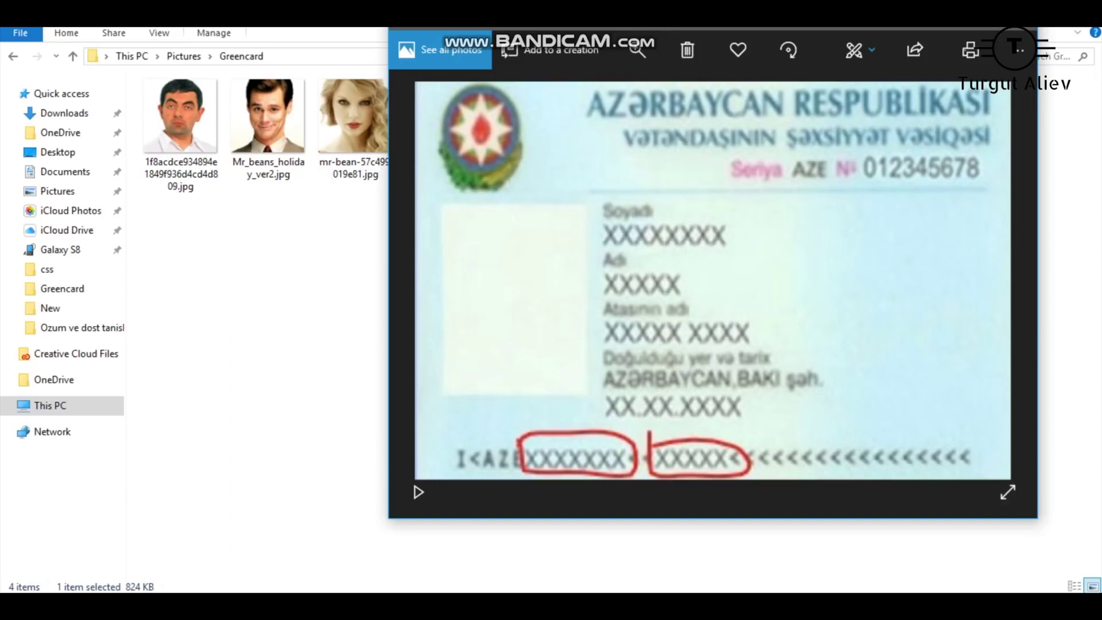
key(alt+F4)
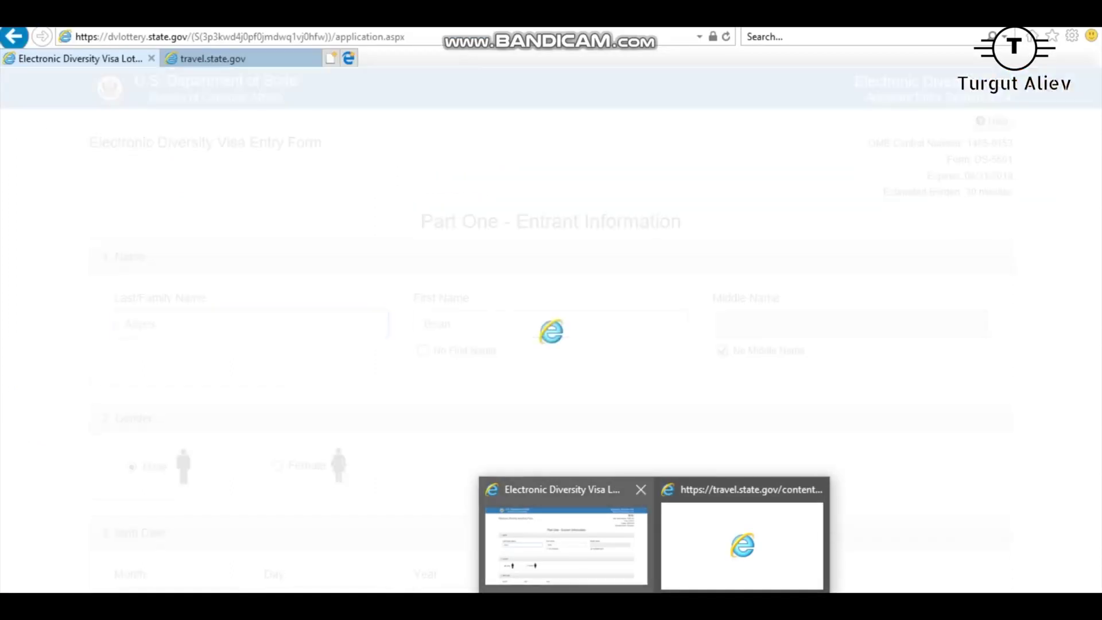
Return to the entry form, continue past Part One, and submit Part Two.
click(566, 546)
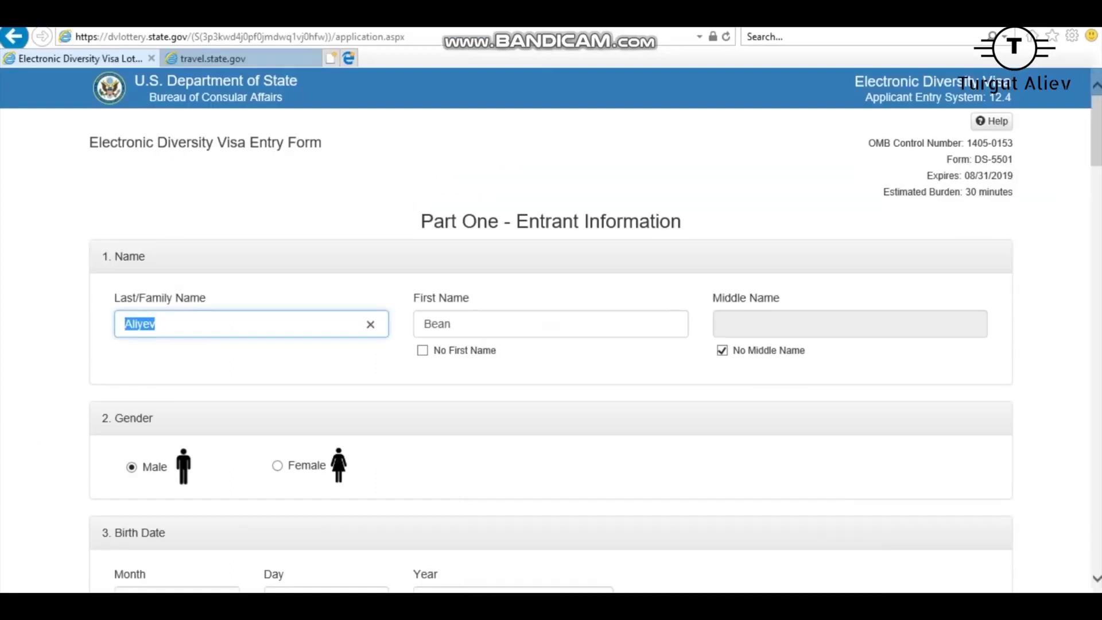
scroll(551, 330, down, 20)
scroll(551, 331, down, 6)
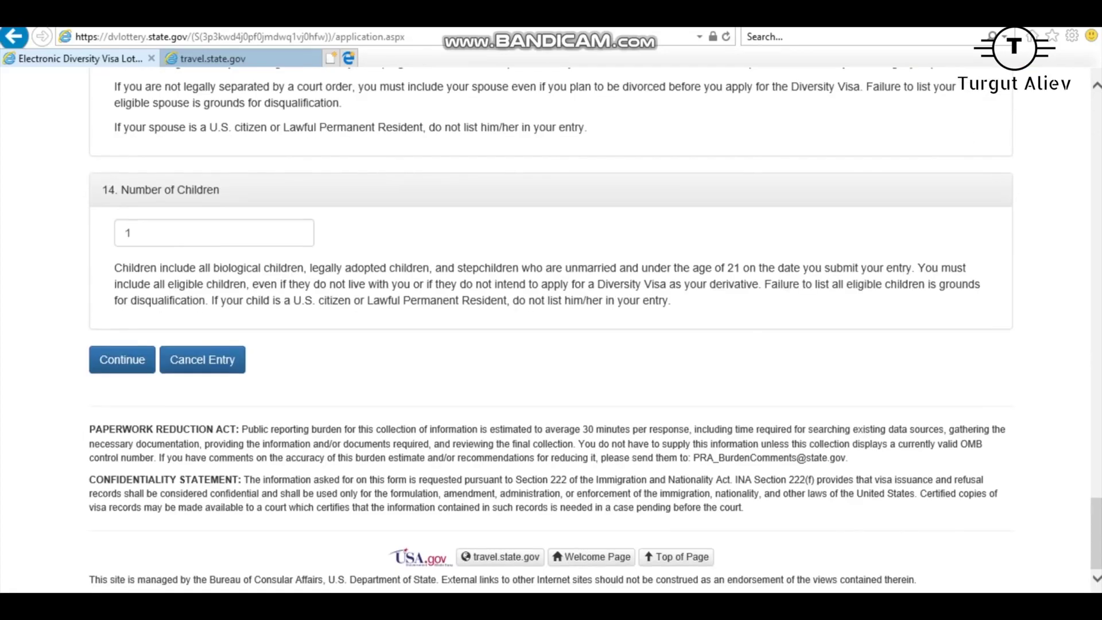
click(122, 360)
scroll(551, 330, down, 20)
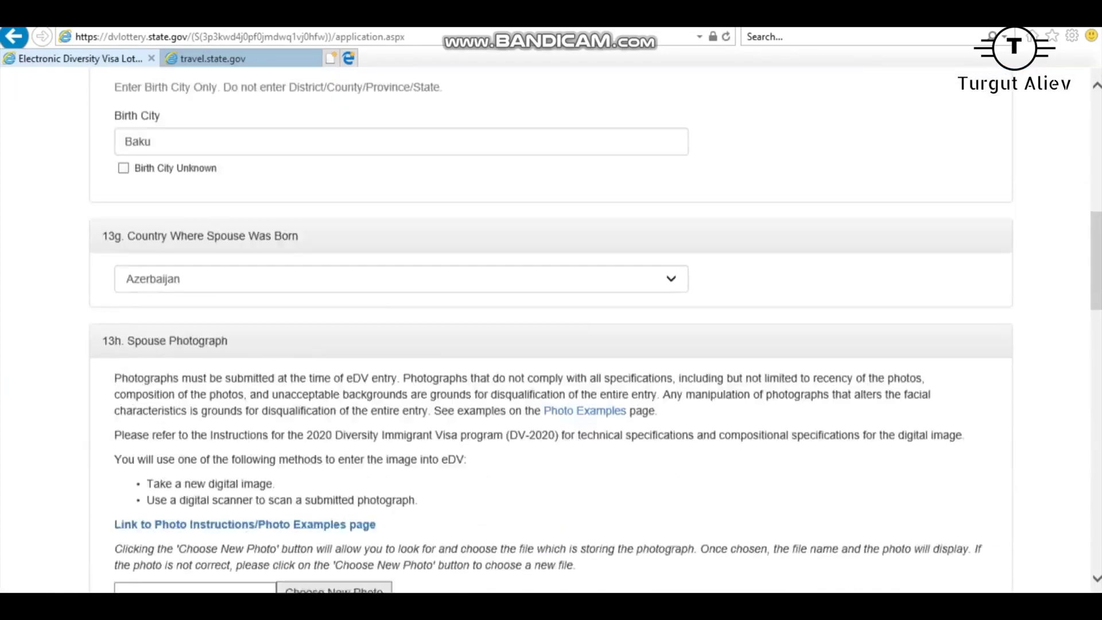
scroll(152, 345, down, 10)
click(123, 359)
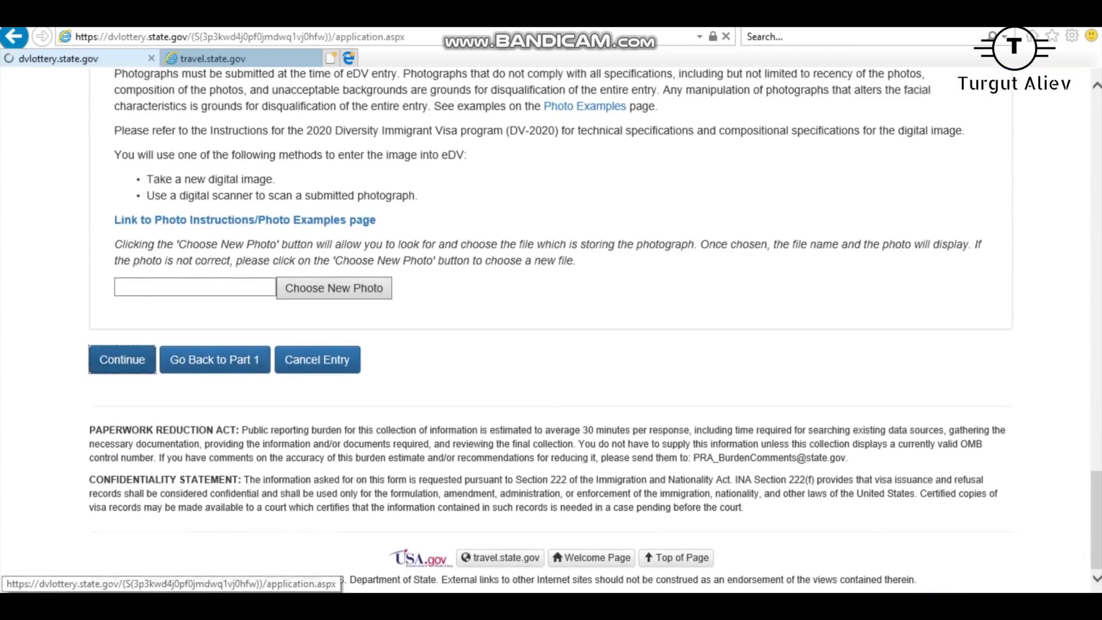
Review the missing spouse photograph error, opening and cancelling the spouse photo picker.
scroll(551, 330, down, 20)
scroll(551, 331, up, 4)
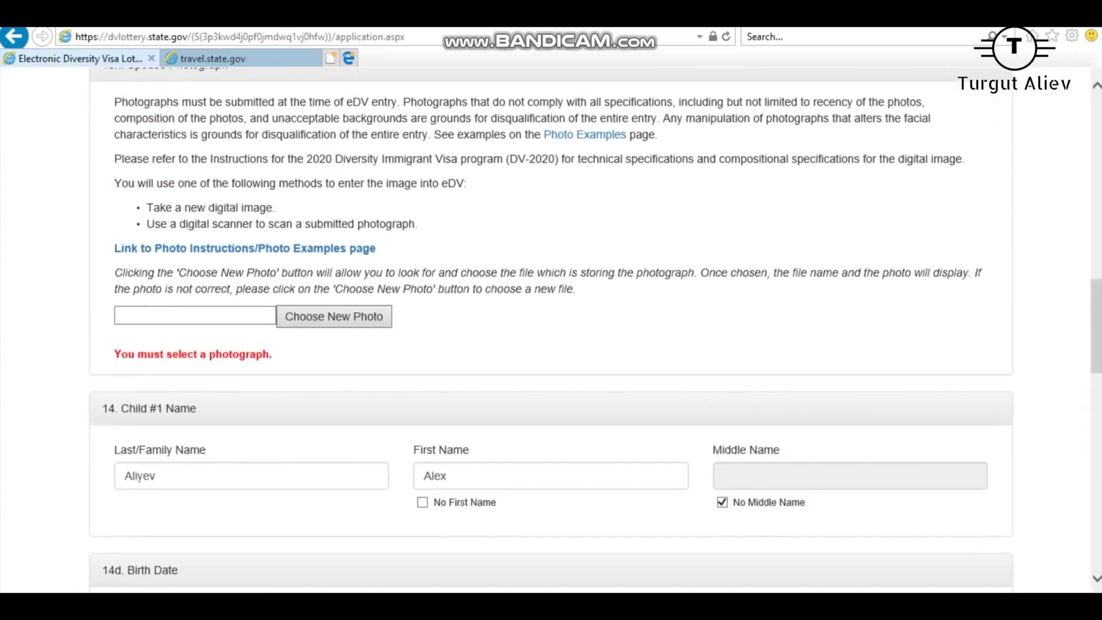
click(334, 317)
click(472, 363)
scroll(472, 362, up, 5)
scroll(552, 330, up, 10)
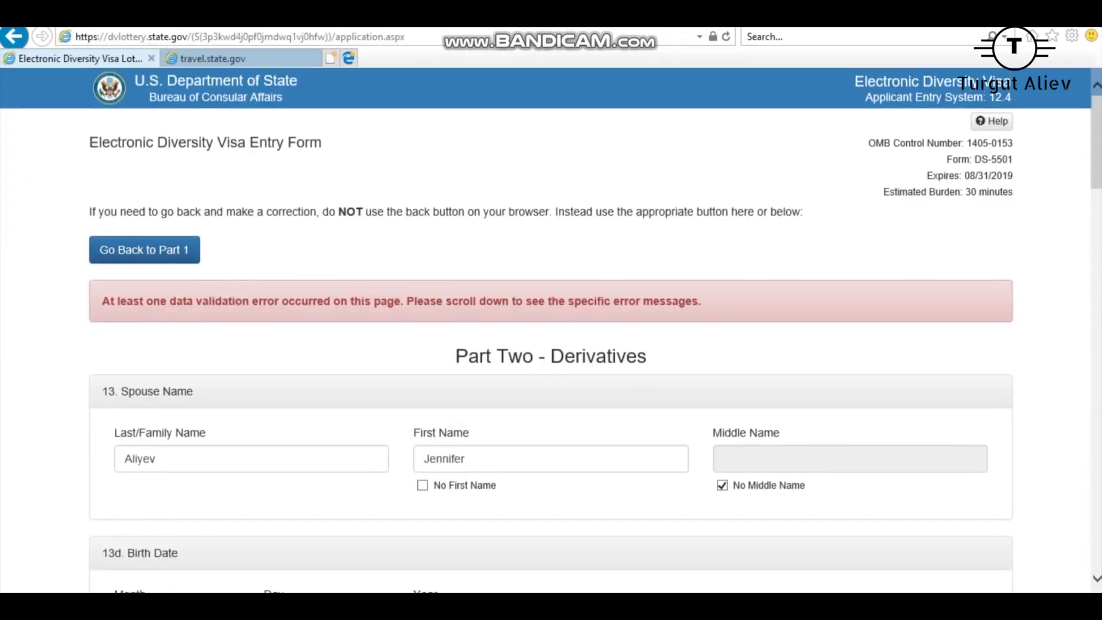
scroll(552, 330, down, 12)
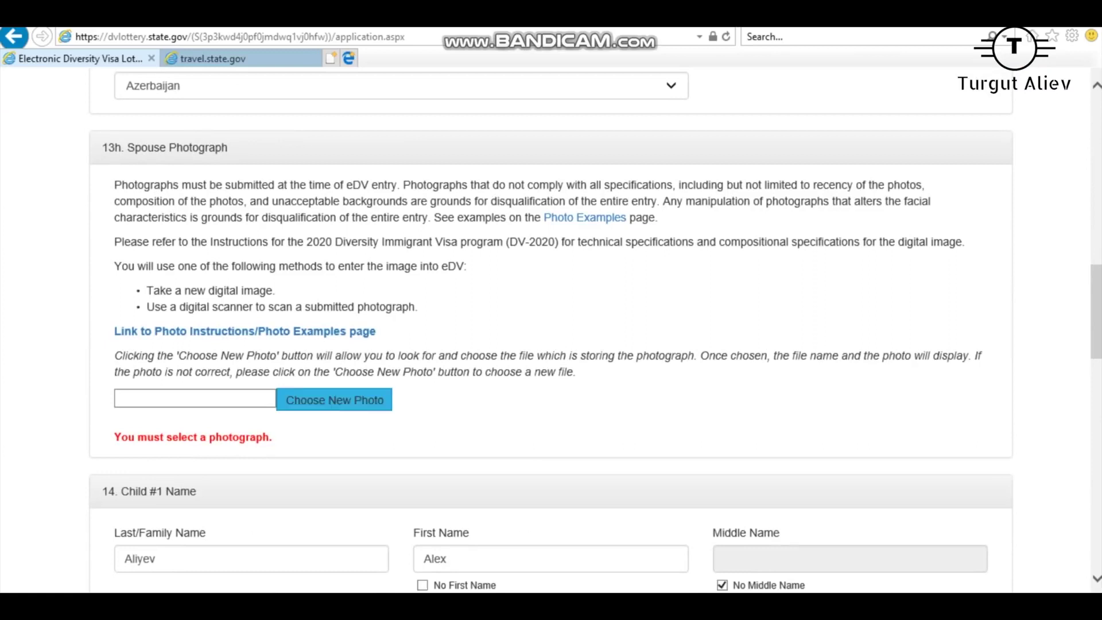
Attach the spouse photo in 13h and Mr_beans_holiday_ver2.jpg as the child photo in 14h.
click(334, 400)
double_click(480, 123)
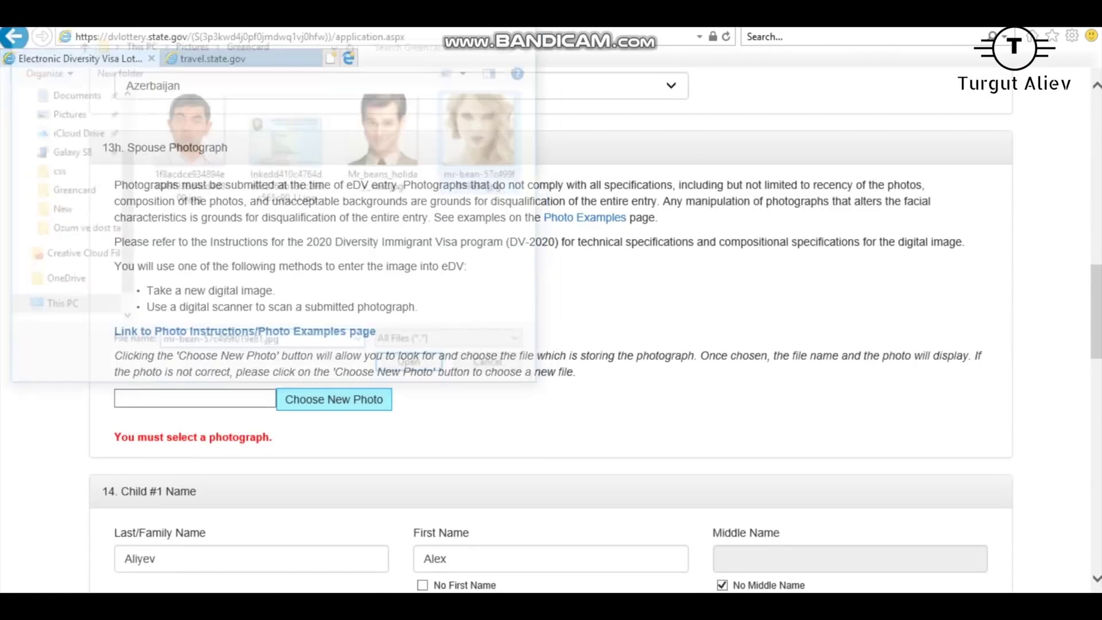
scroll(551, 330, down, 12)
scroll(551, 330, down, 8)
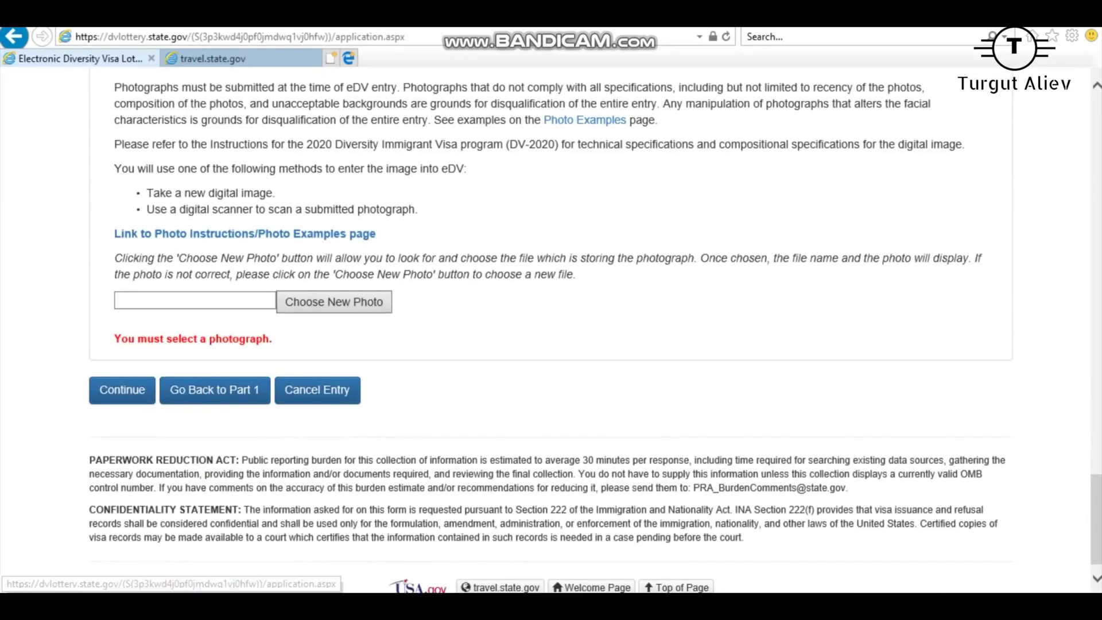
click(334, 302)
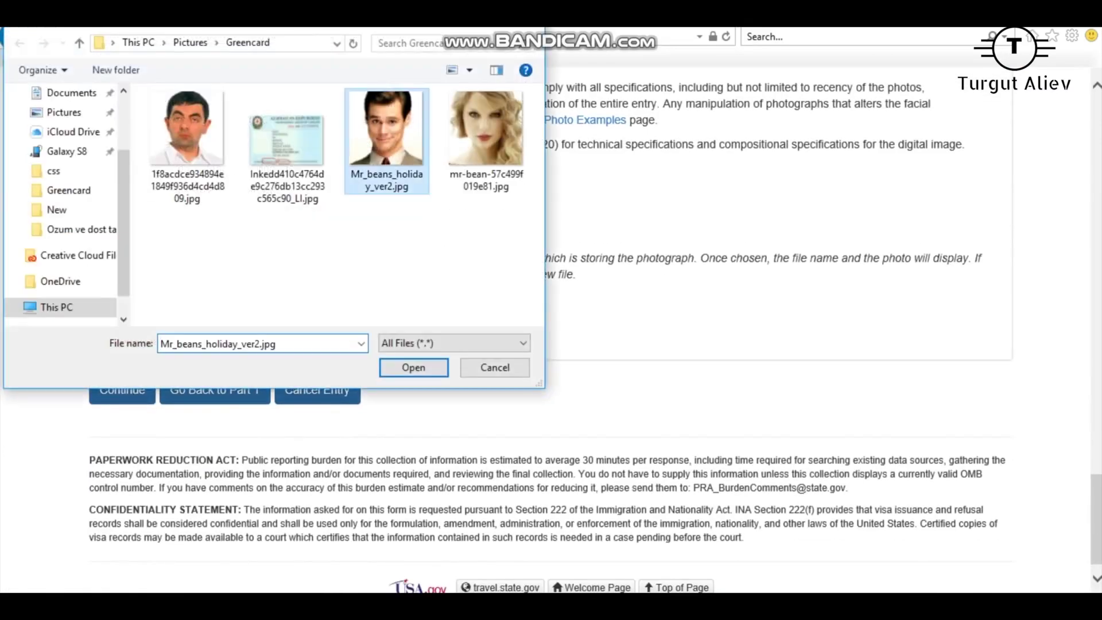
double_click(381, 184)
Submit the form and look over the entry's review page.
scroll(551, 331, down, 1)
scroll(551, 330, down, 2)
click(123, 360)
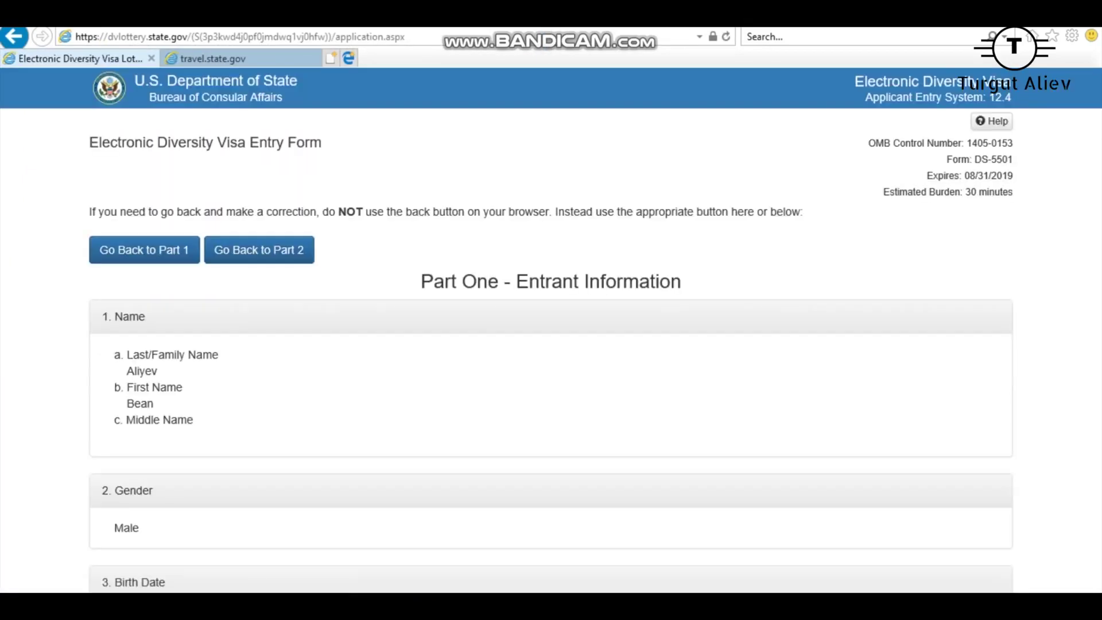
scroll(551, 330, down, 20)
scroll(551, 330, down, 8)
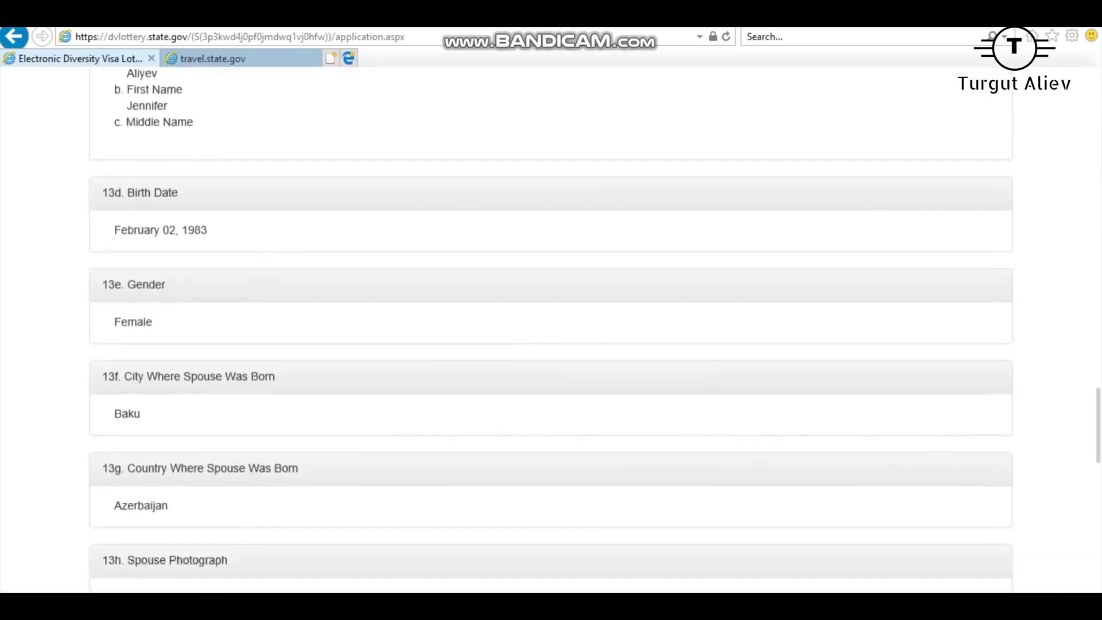
scroll(551, 330, up, 20)
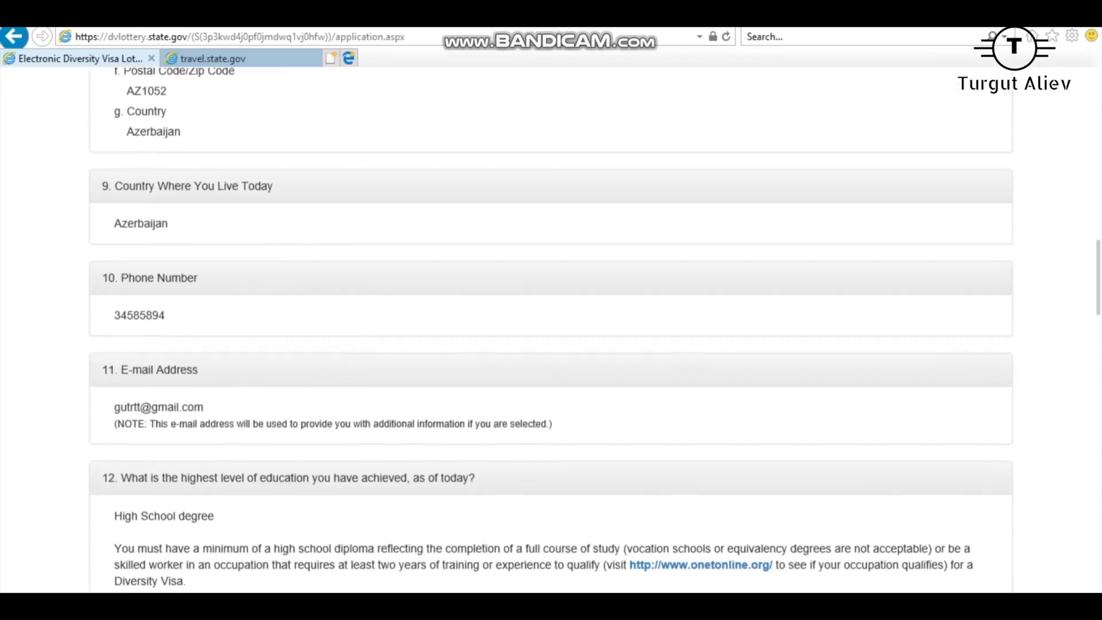